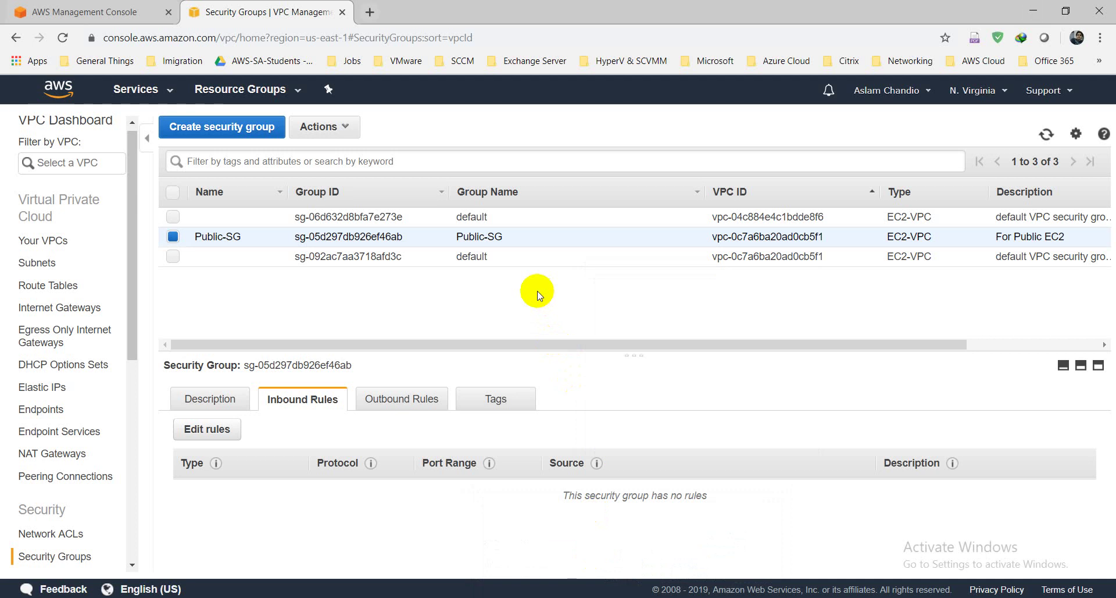
Review the existing VPCs, subnets, route tables, internet gateways, network ACLs and security groups.
left_click(172, 236)
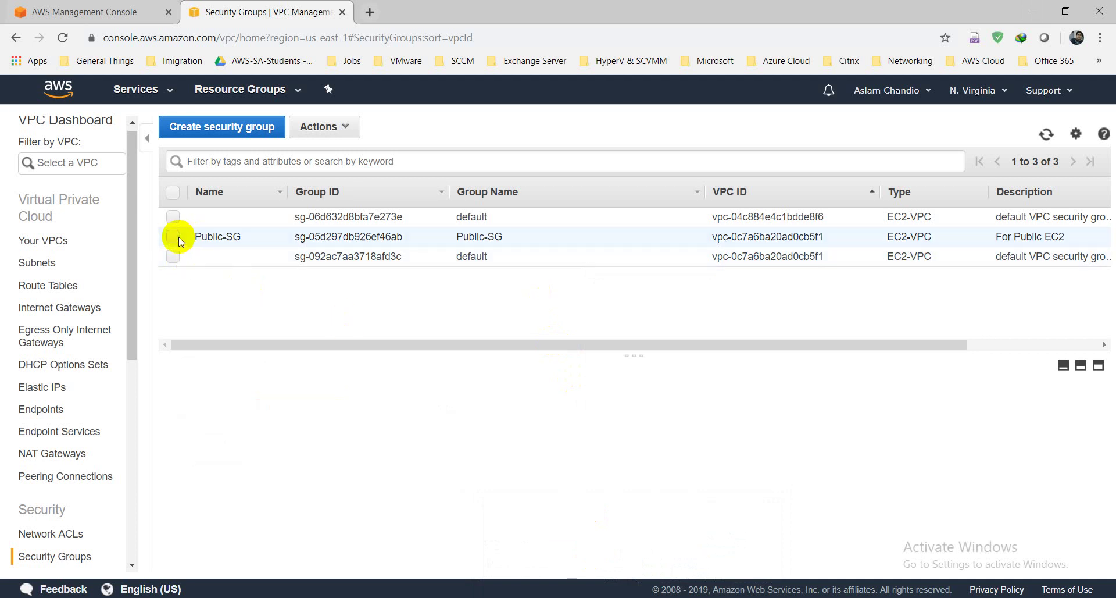
left_click(60, 240)
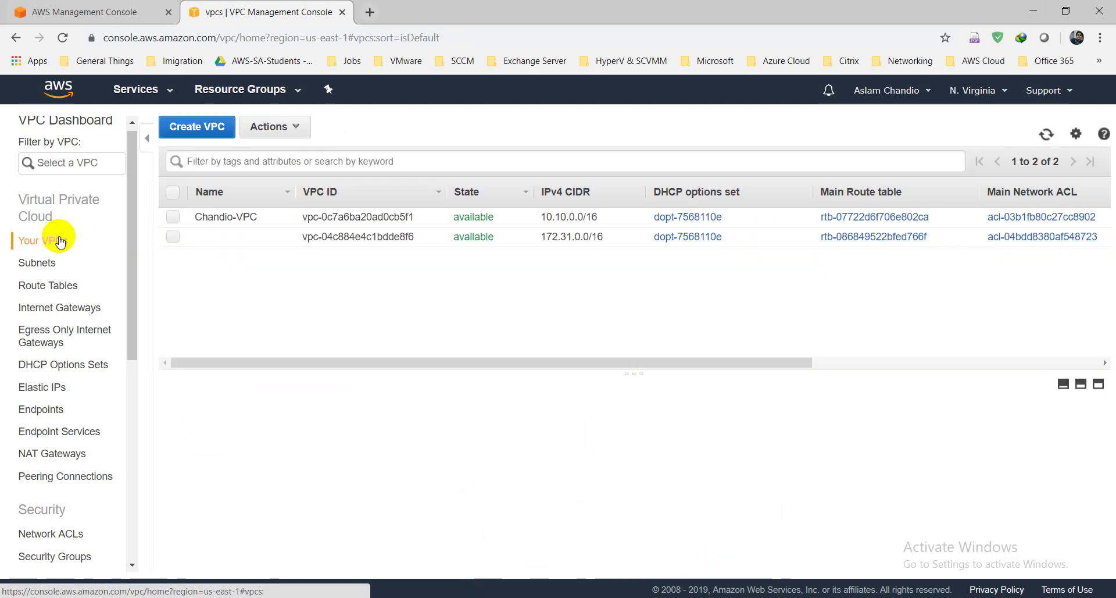
left_click(45, 266)
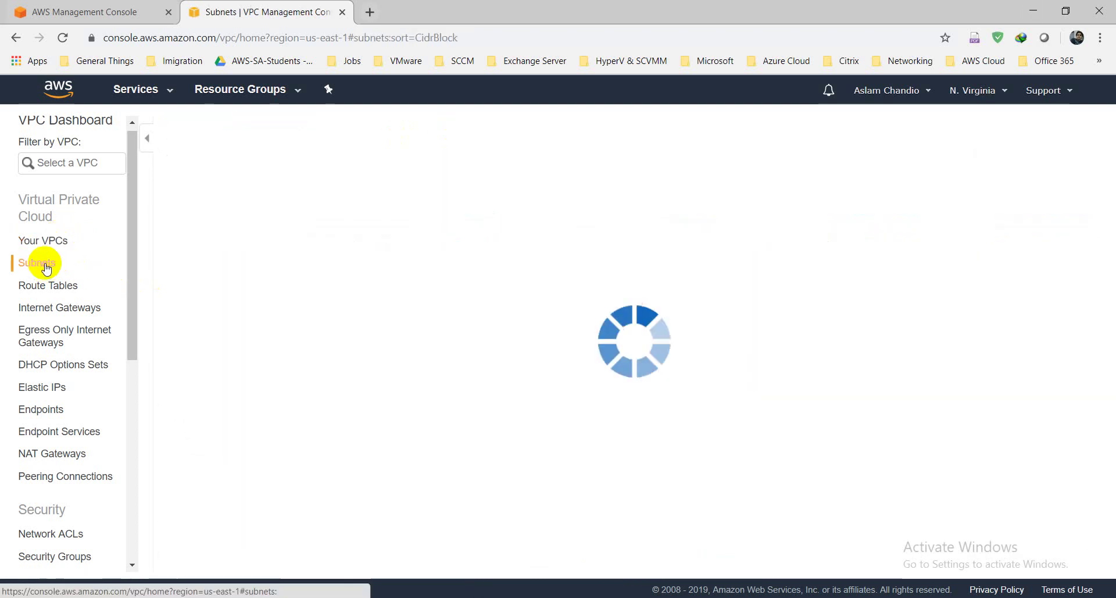
left_click(55, 287)
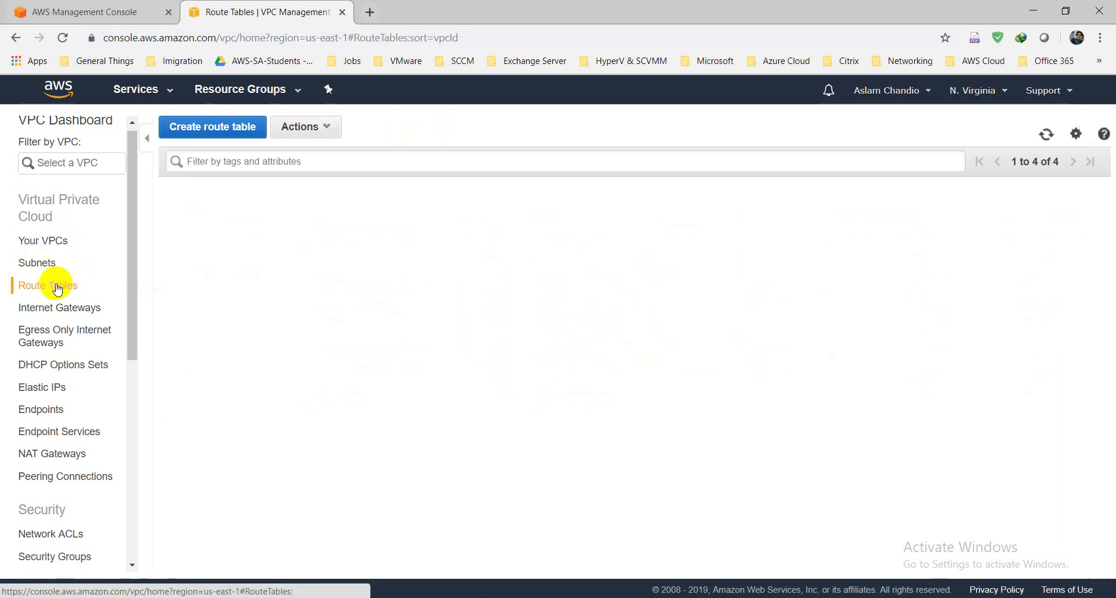
left_click(69, 314)
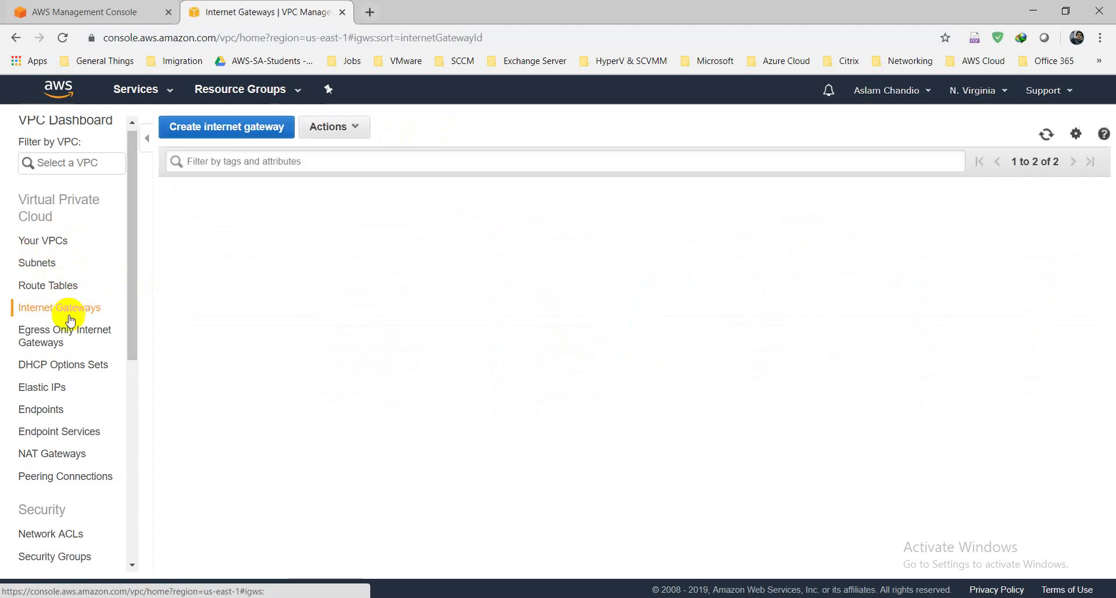
left_click(71, 534)
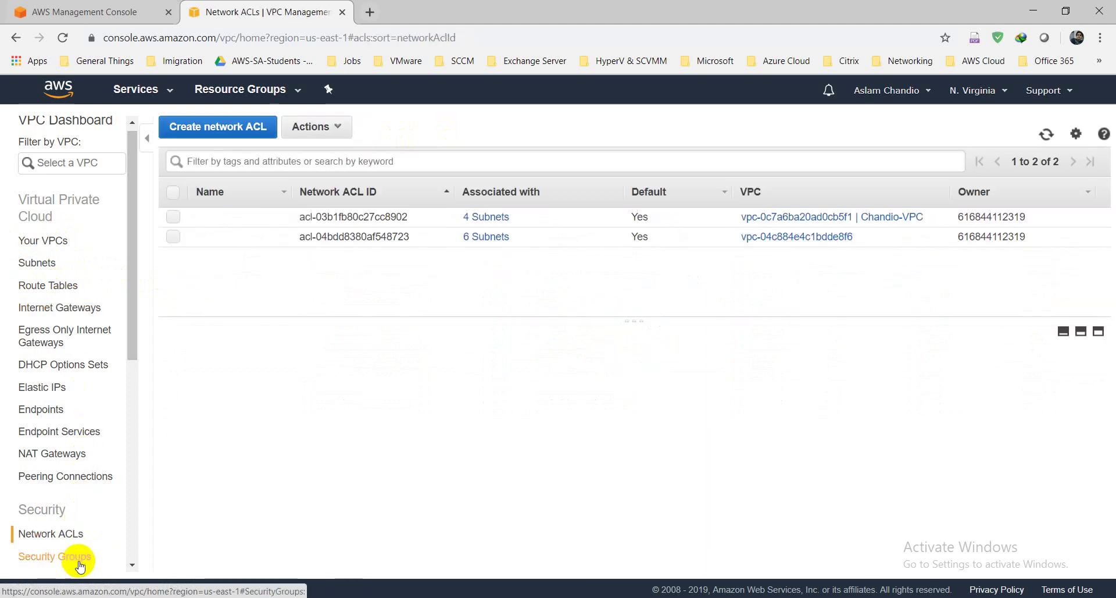
left_click(80, 562)
left_click_drag(135, 281, 112, 188)
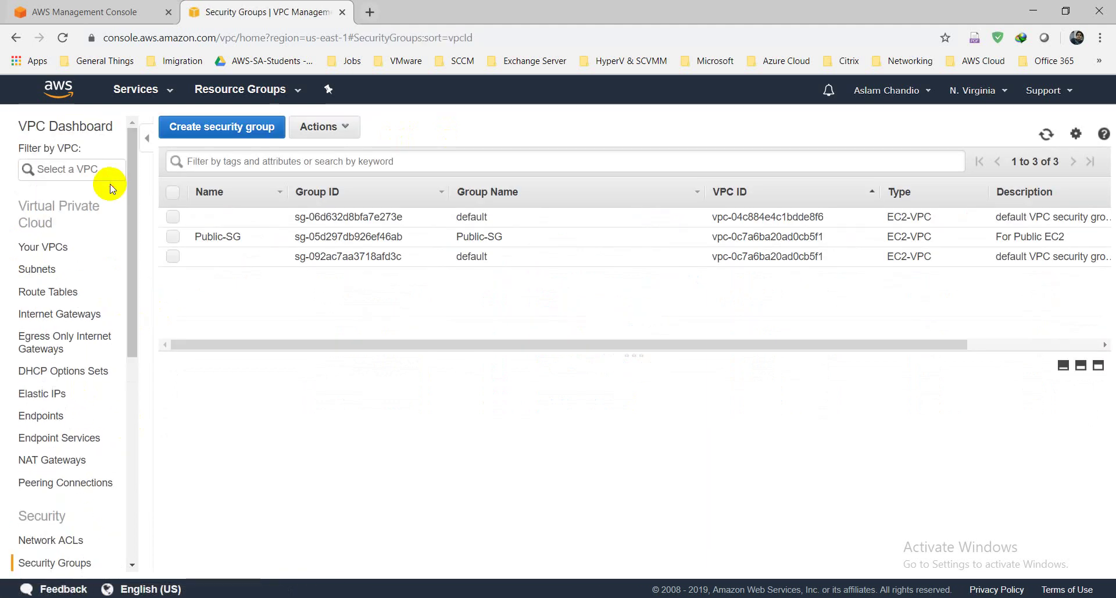
left_click(50, 247)
Open the EC2 service in a new browser tab and start launching an instance from its instance list.
left_click(76, 6)
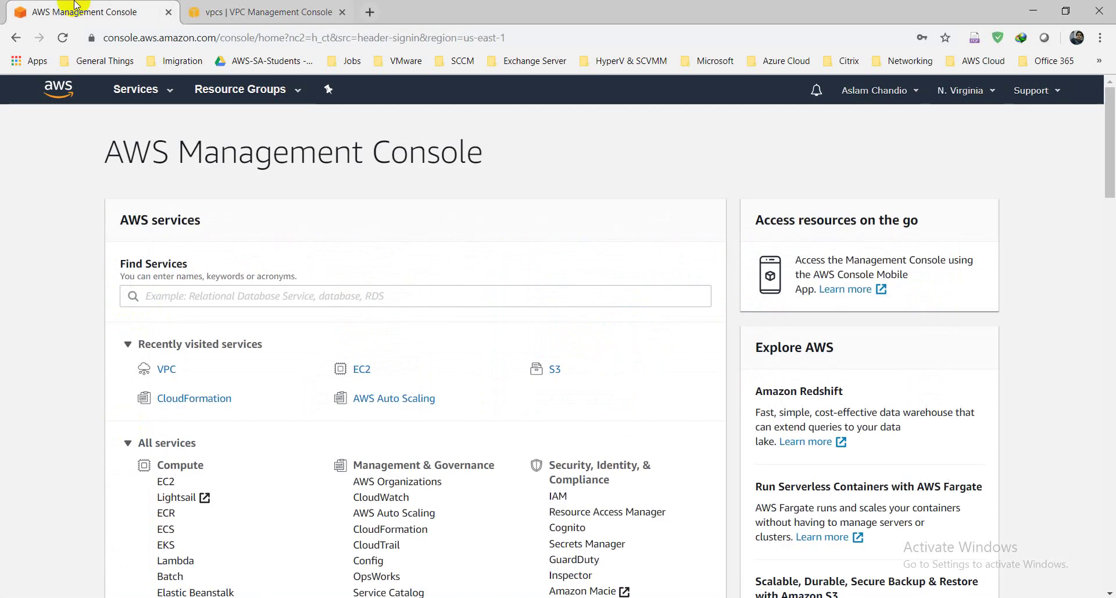
right_click(362, 370)
left_click(398, 381)
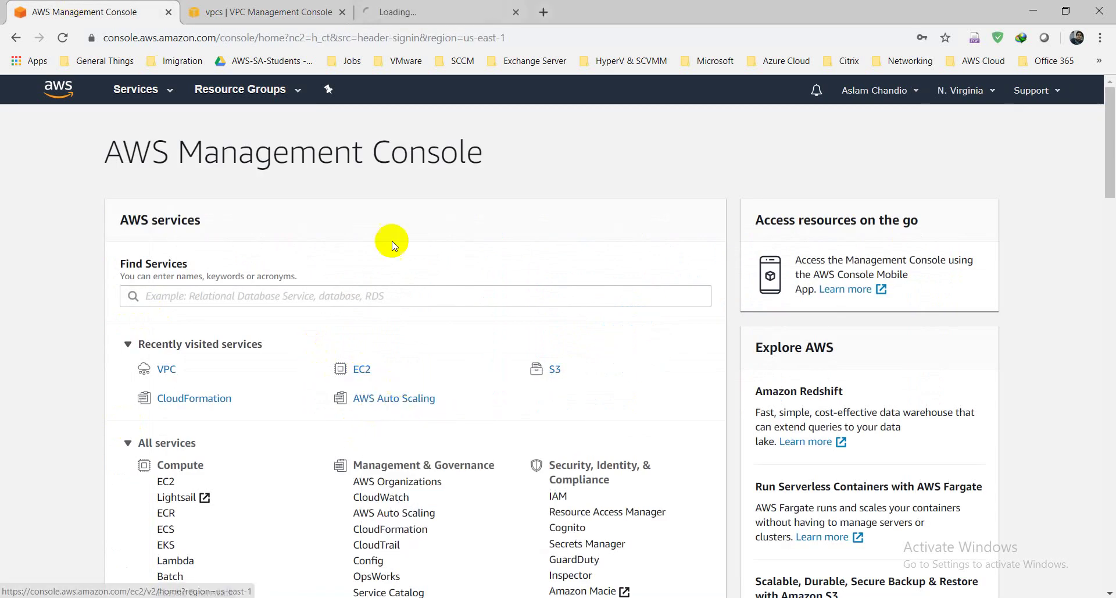
left_click(349, 7)
left_click(367, 10)
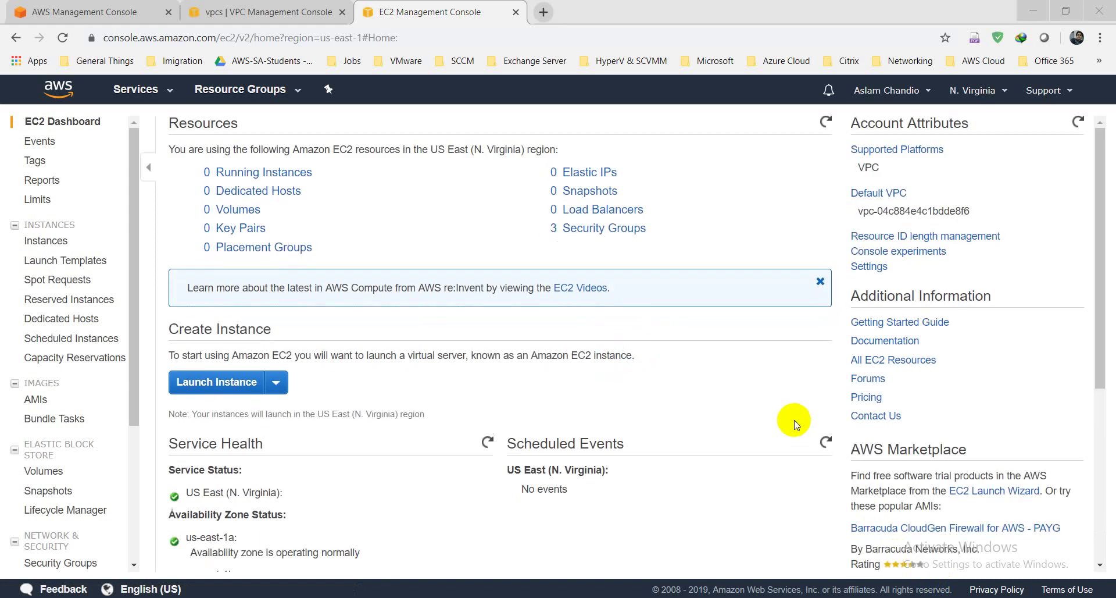
left_click(44, 247)
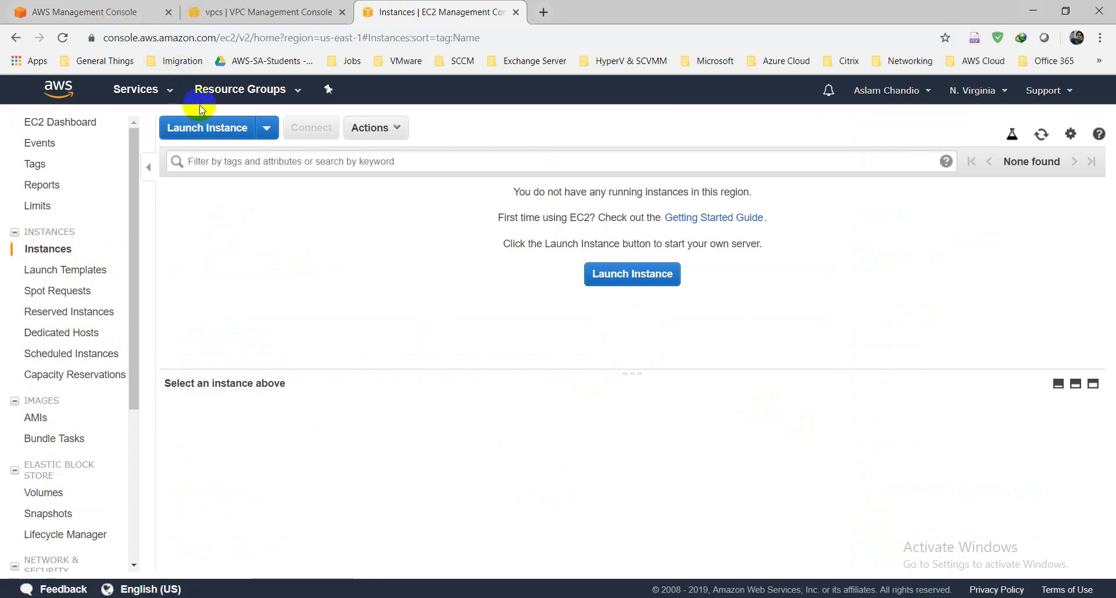
left_click(211, 128)
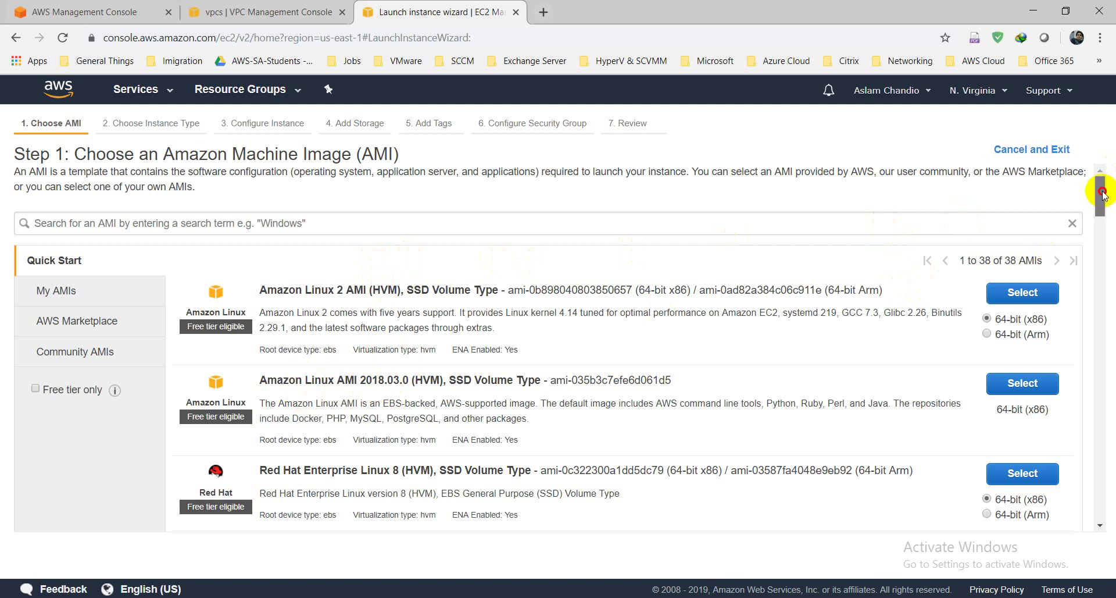
Choose the 64-bit (x86) Amazon Linux 2 AMI (HVM), SSD Volume Type, and accept the t2.micro instance type.
left_click_drag(1099, 194, 1102, 214)
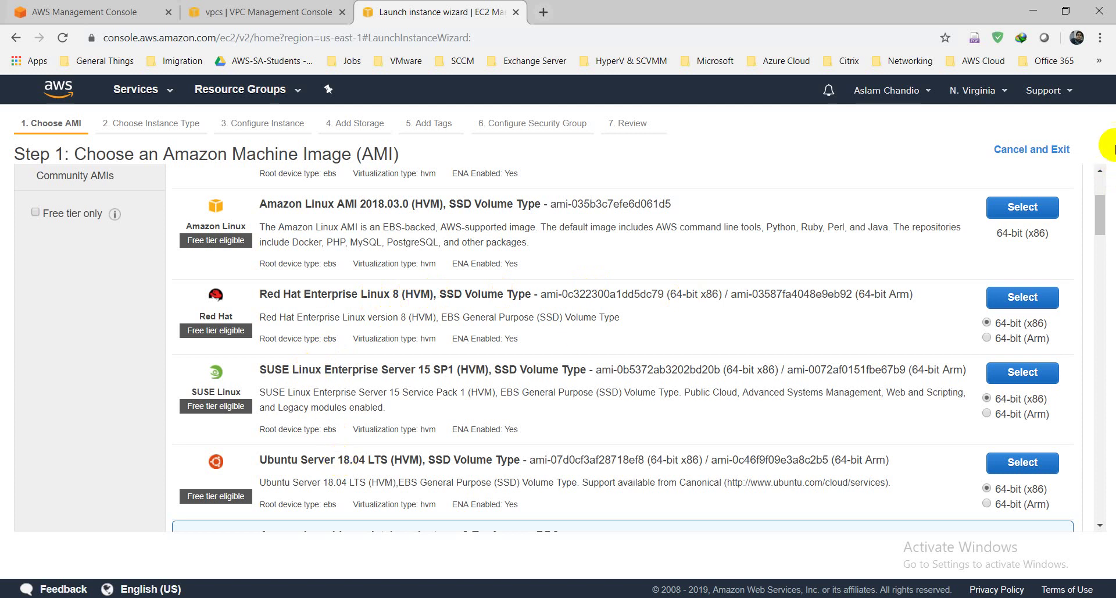
left_click_drag(1103, 210, 1111, 364)
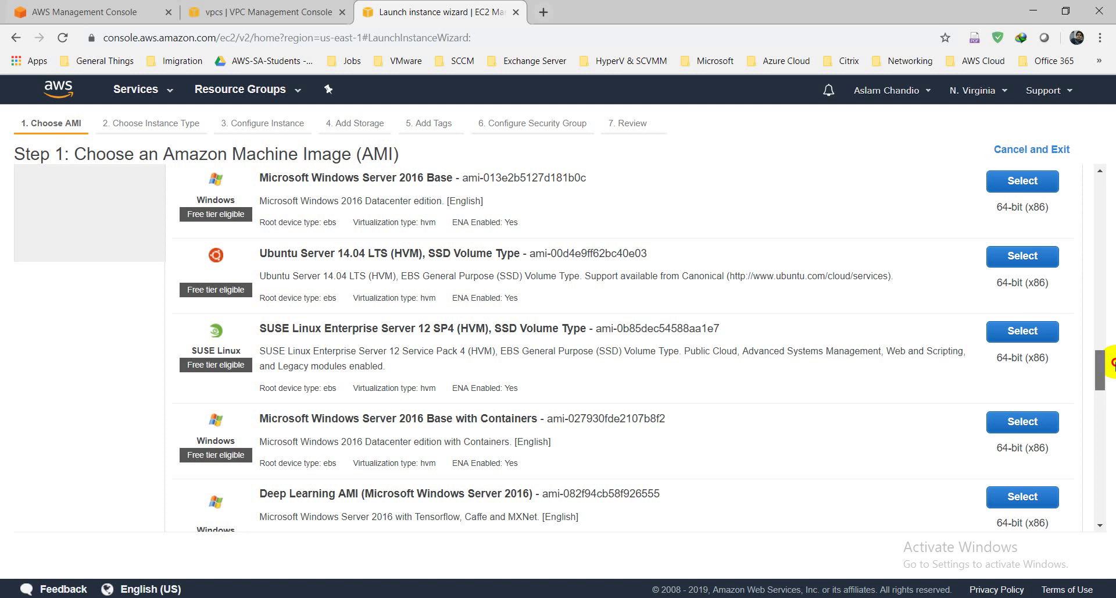
left_click_drag(1111, 363, 1111, 517)
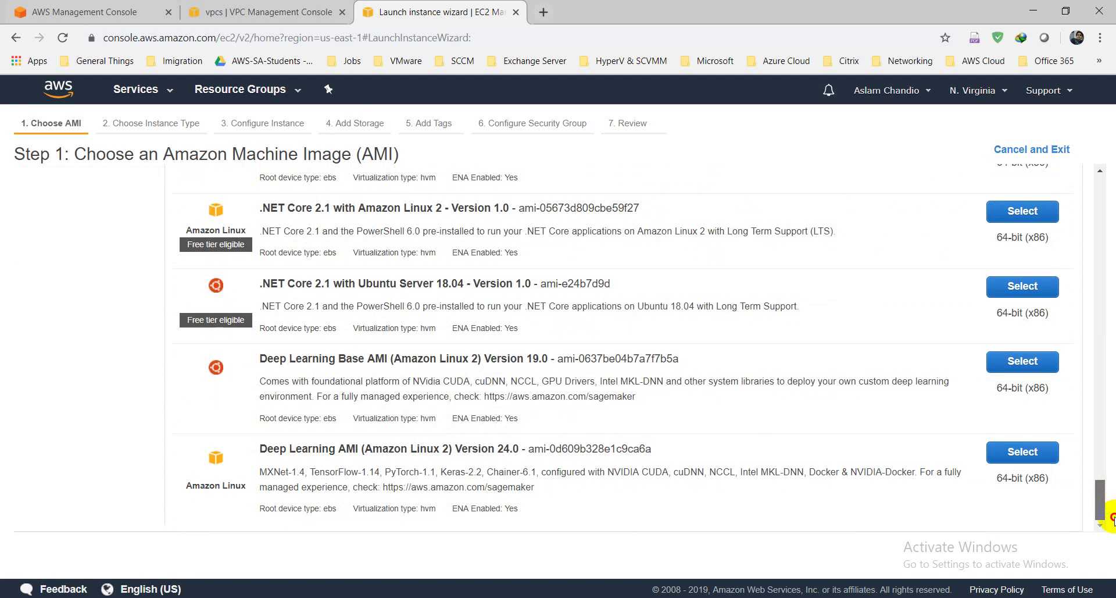
left_click_drag(1112, 516, 1107, 134)
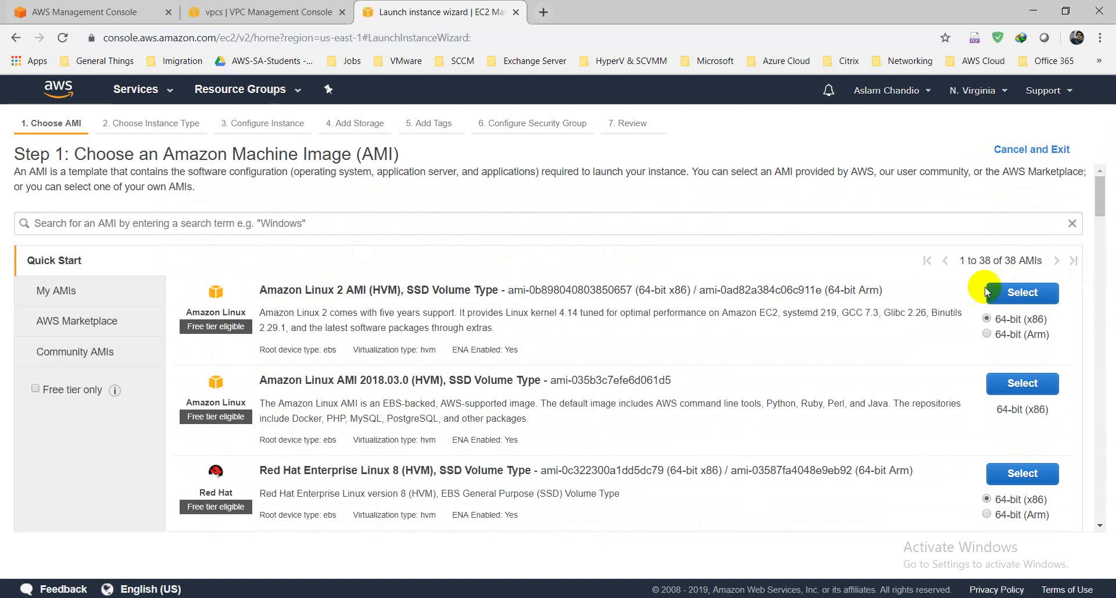
left_click(1025, 294)
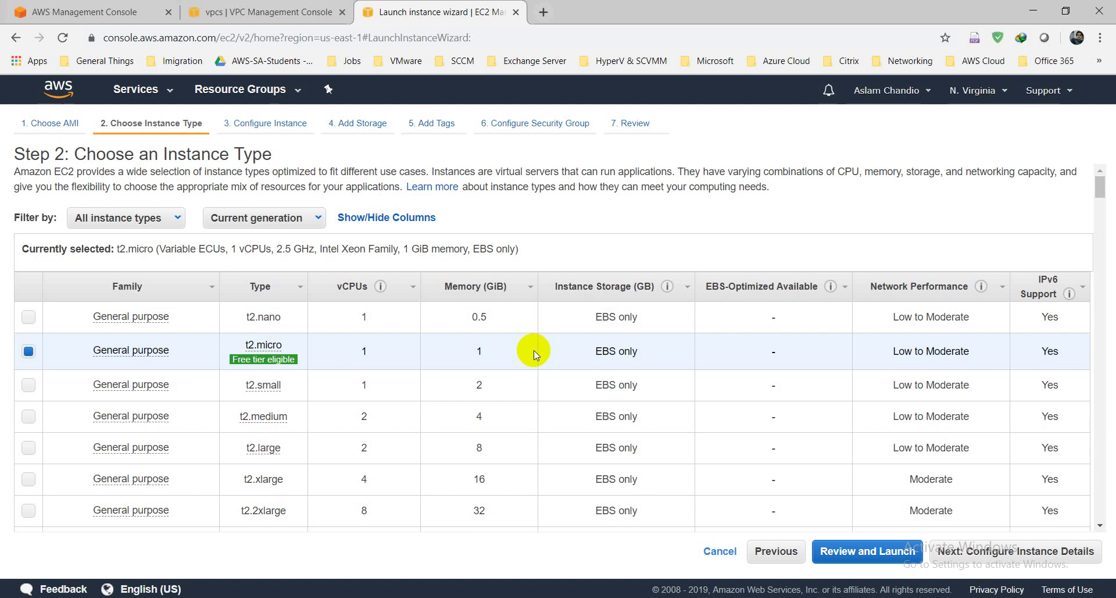
left_click(1006, 555)
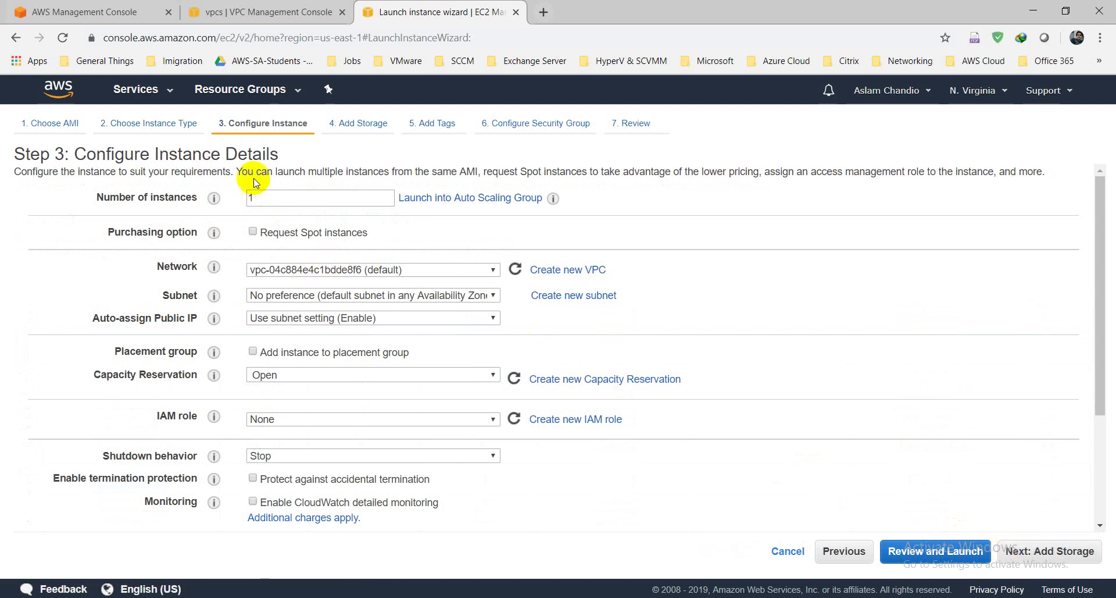
Keep the number of instances at 1 and set the network to the custom, non-default VPC.
double_click(274, 195)
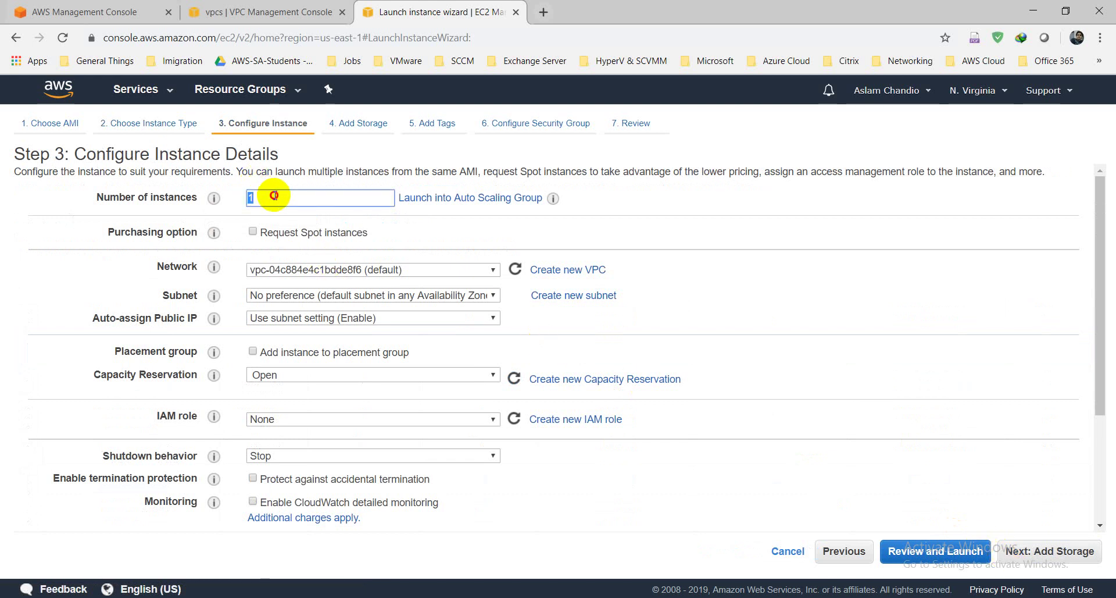
left_click(274, 195)
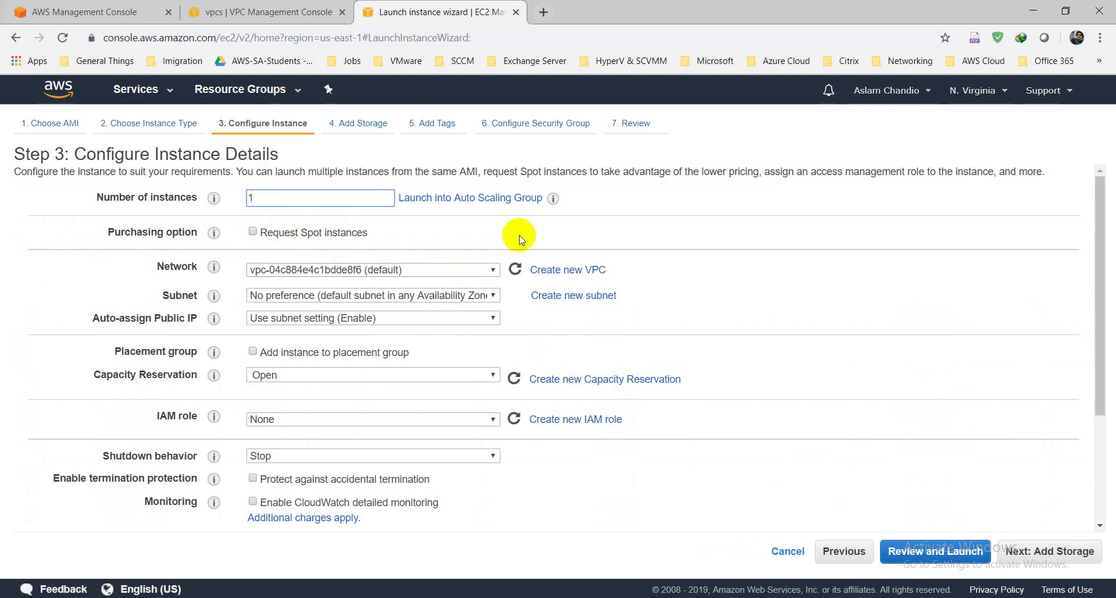
left_click(491, 271)
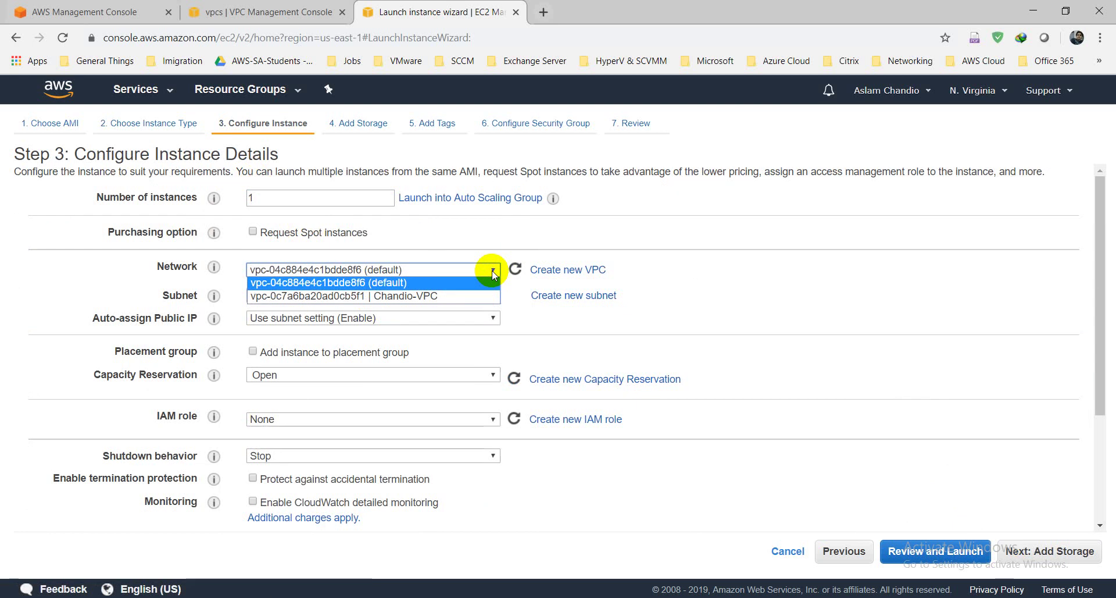
left_click(492, 273)
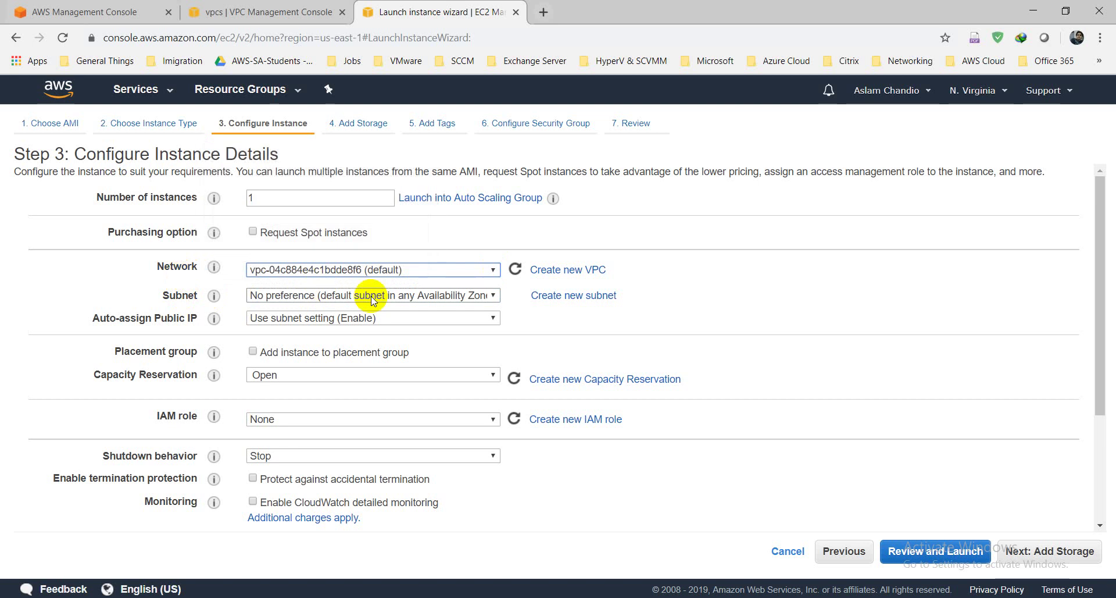
left_click(494, 271)
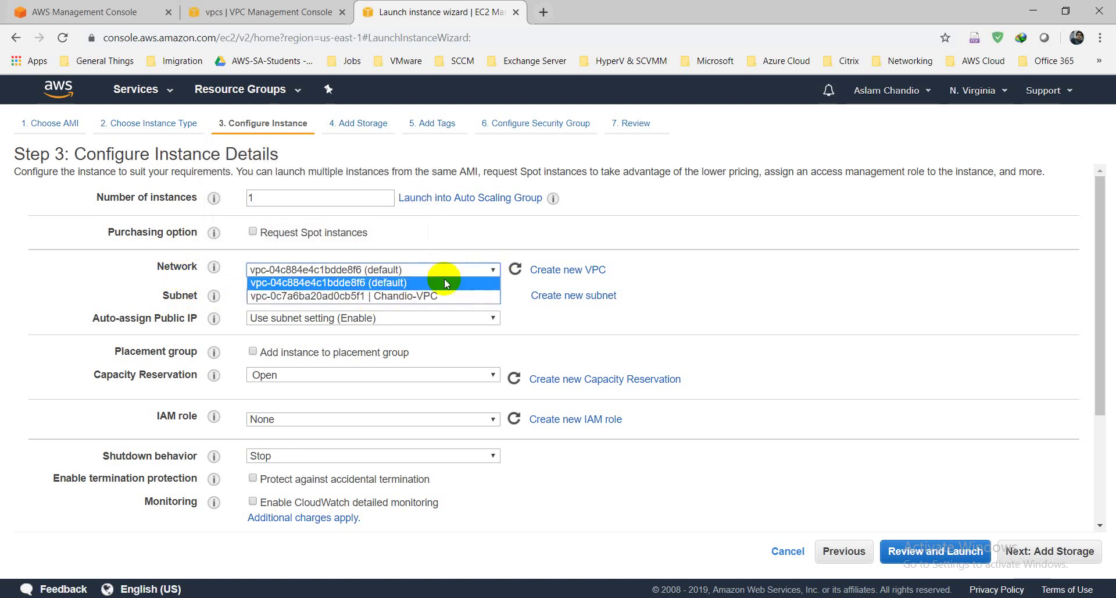
left_click(401, 295)
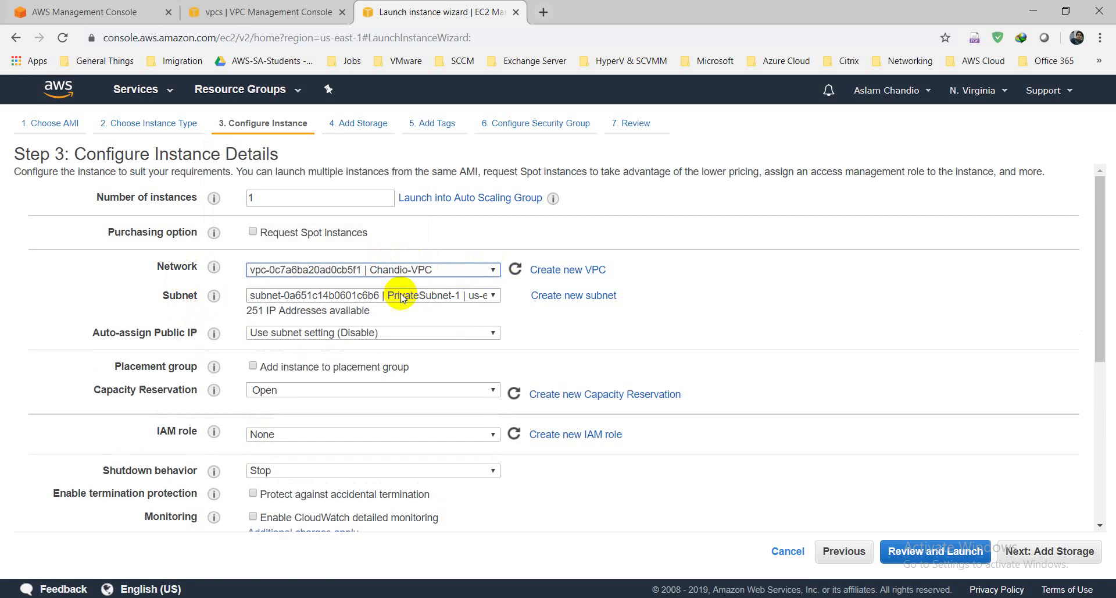
Switch the instance's subnet to PublicSubnet-1 and back to PrivateSubnet-1 to compare their auto-assign public IP settings.
left_click(454, 296)
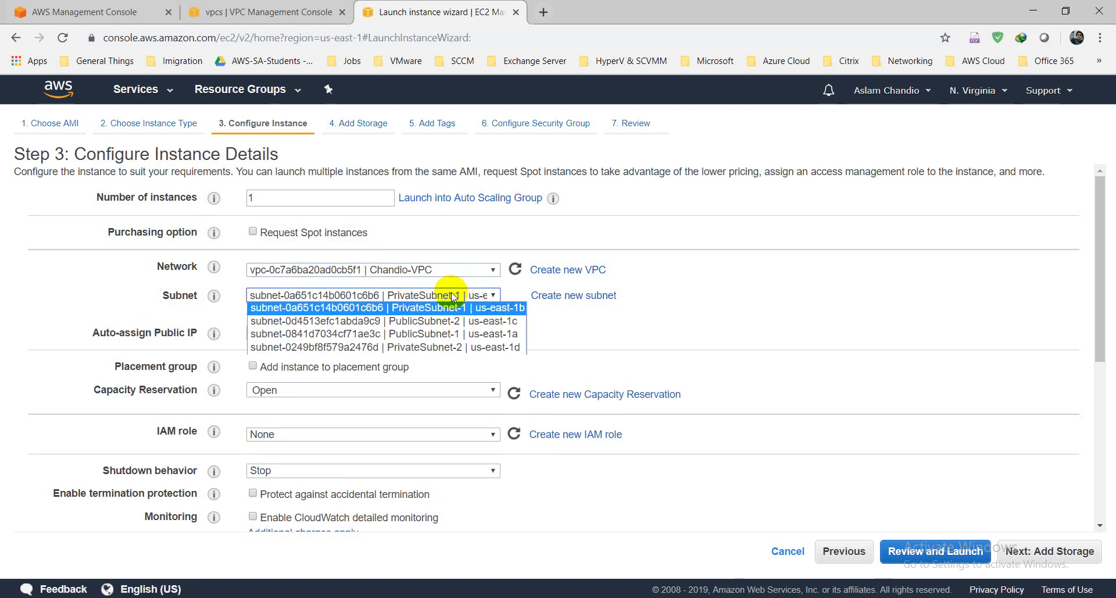
left_click(465, 336)
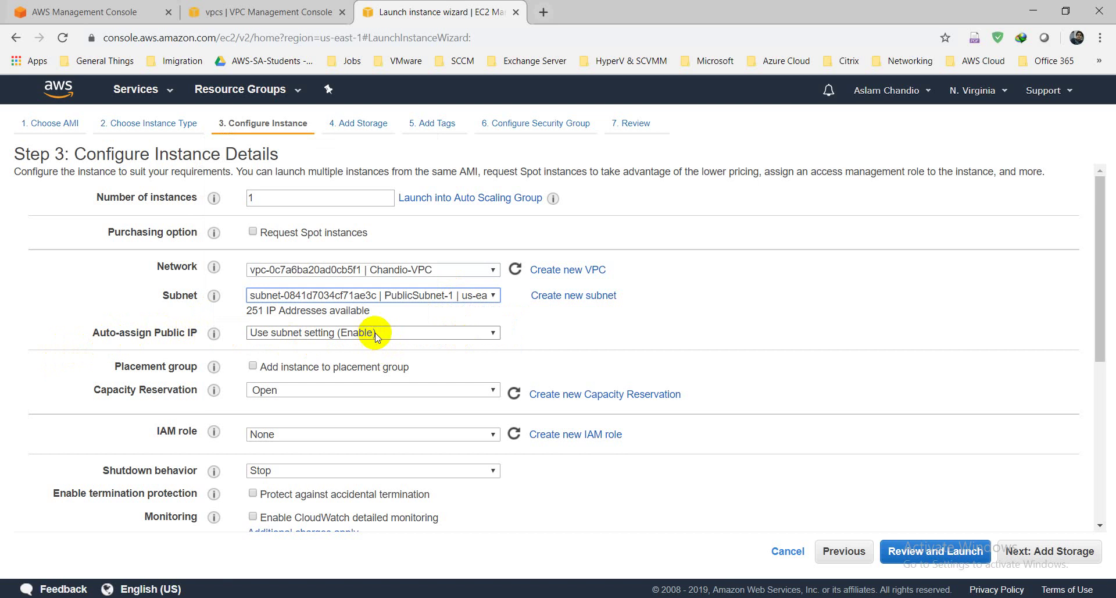
left_click(467, 295)
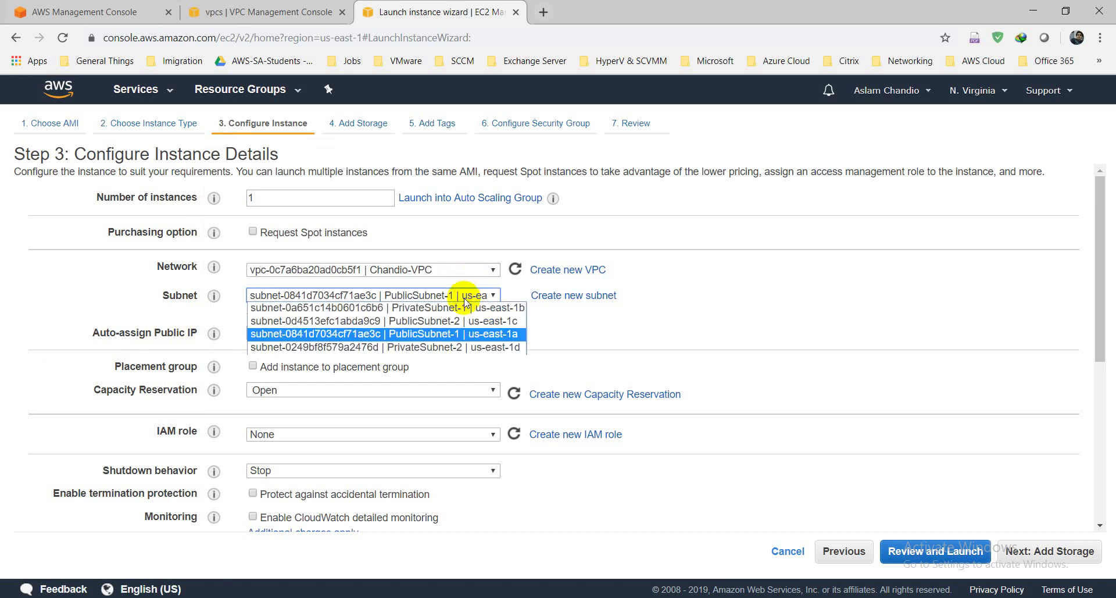
left_click(464, 310)
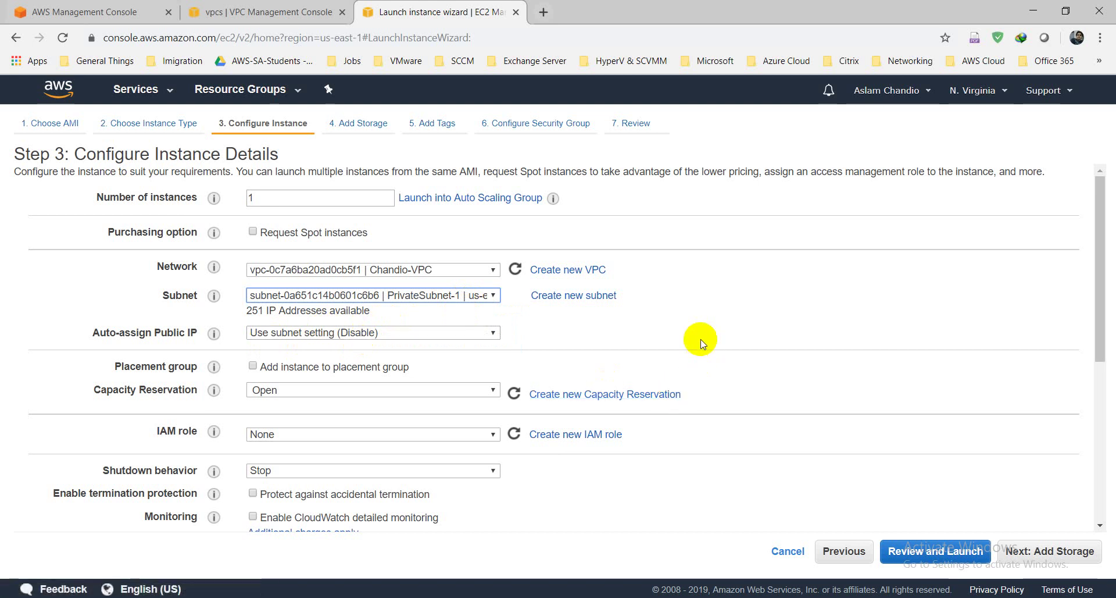
Check the auto-assign public IPv4 setting in the details of PublicSubnet-1 and PublicSubnet-2 in the VPC console.
left_click(268, 6)
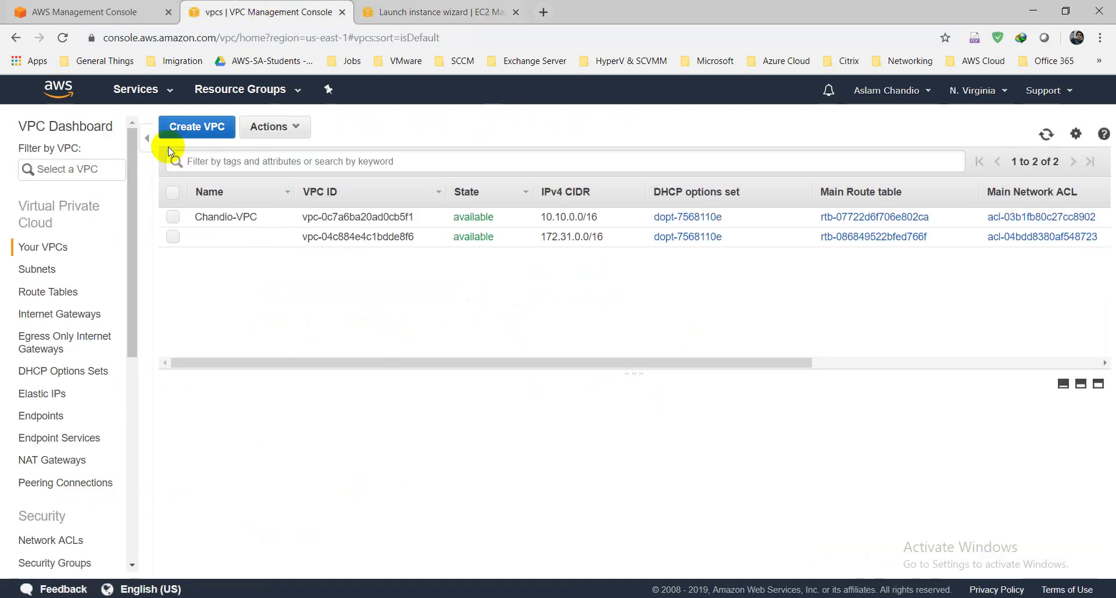
left_click(38, 268)
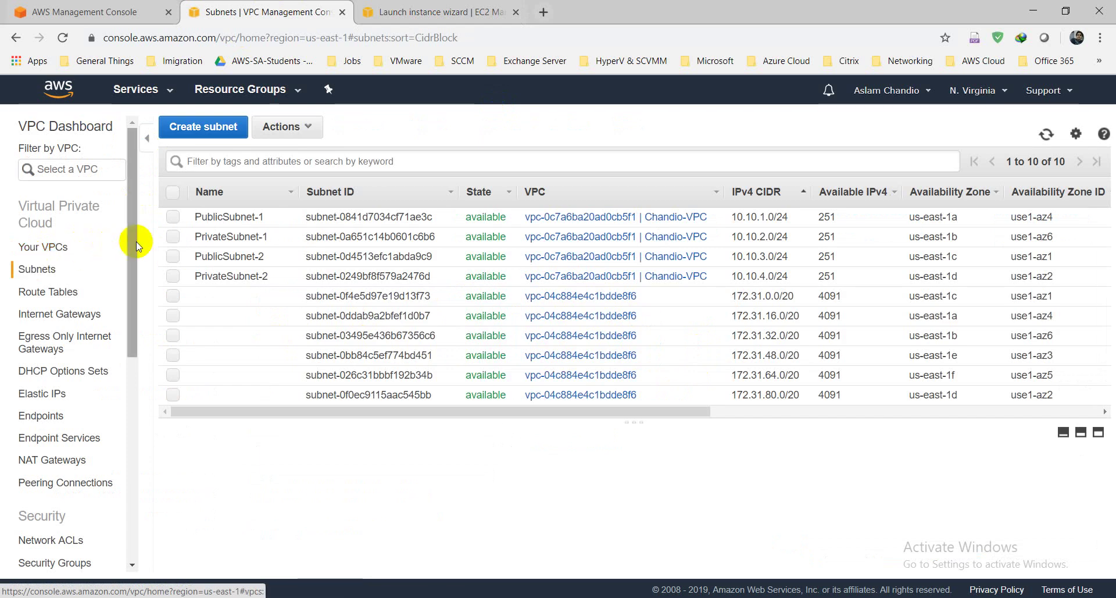
left_click(170, 219)
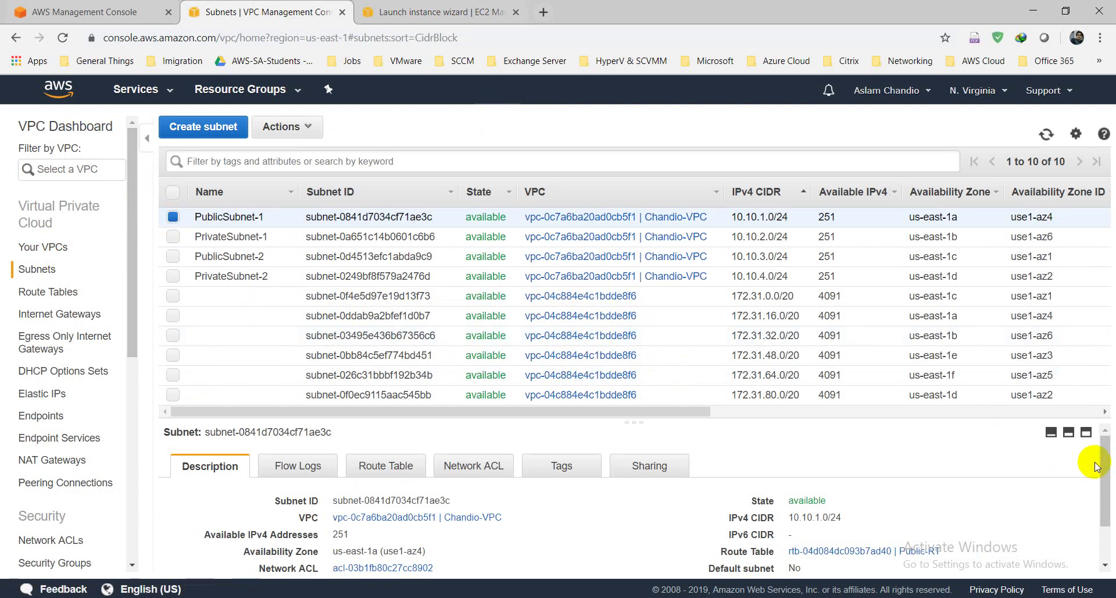
left_click_drag(1107, 468, 1106, 500)
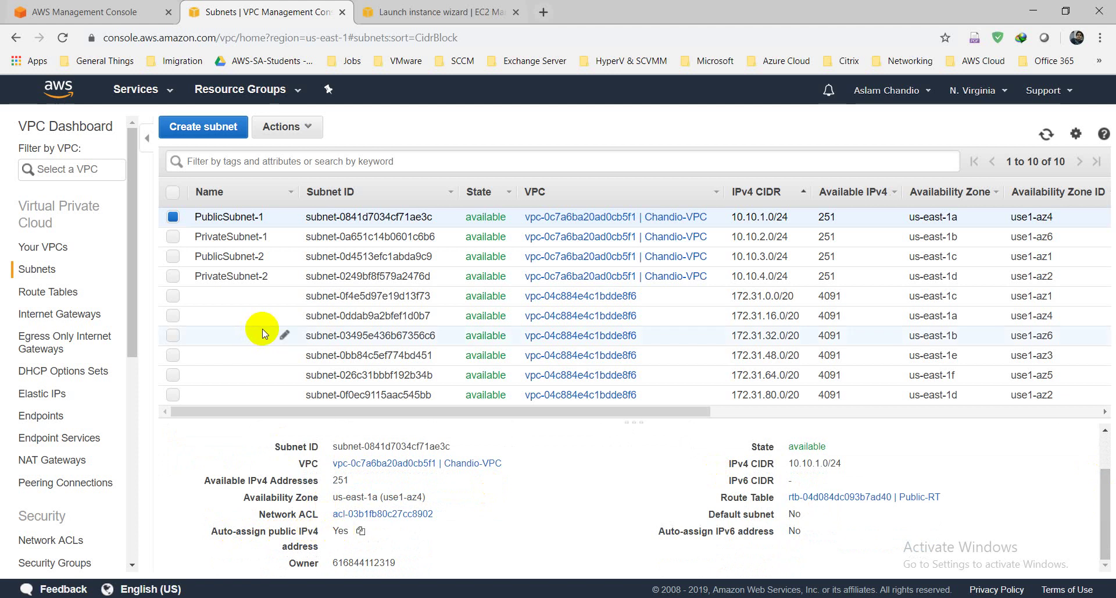
left_click(175, 218)
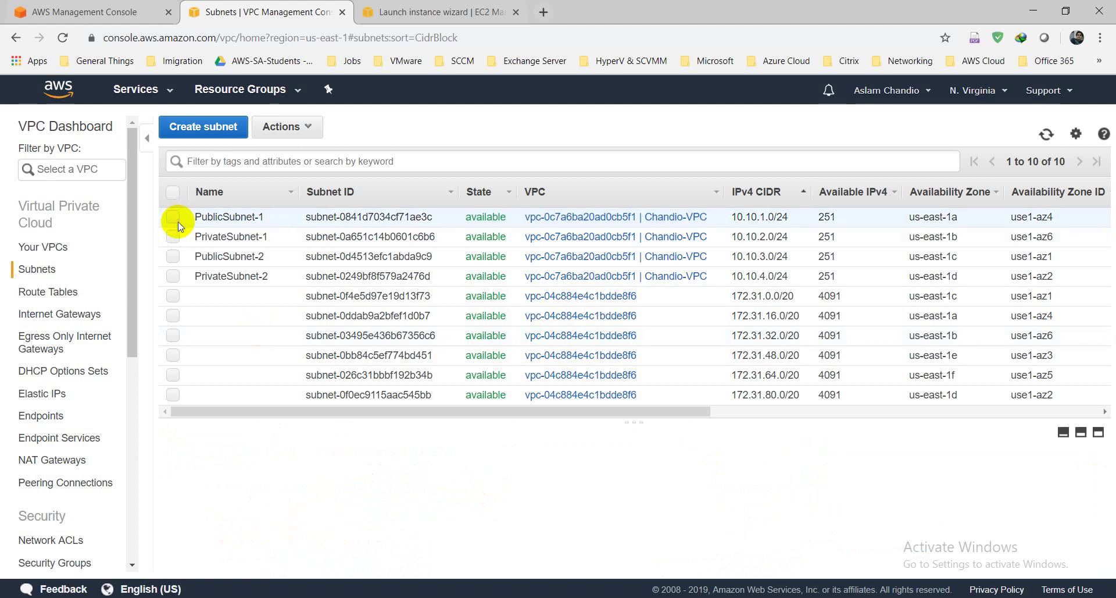
left_click(177, 263)
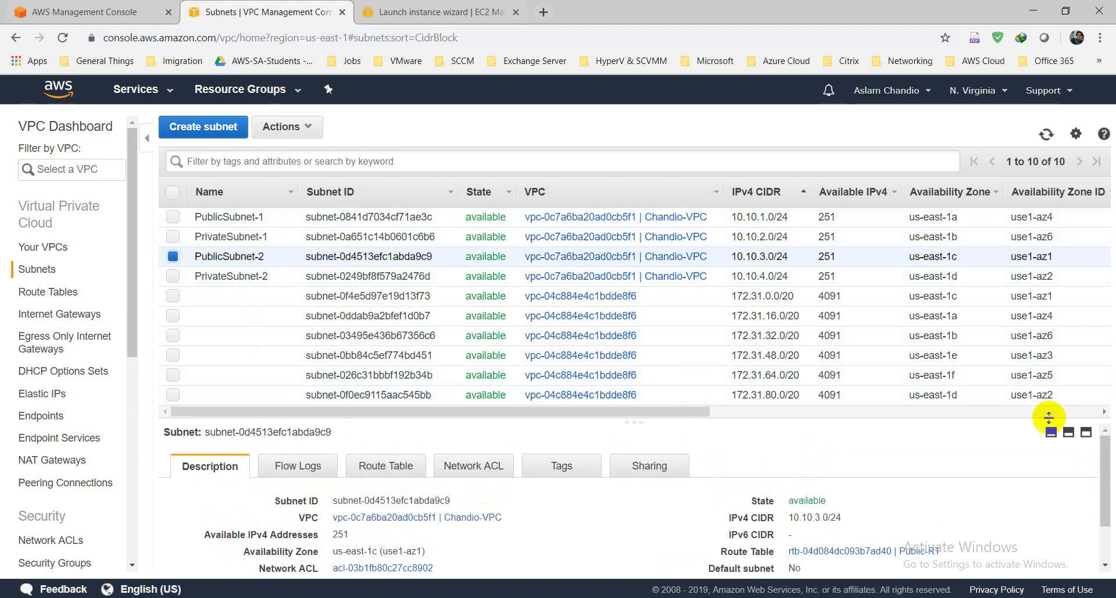
left_click_drag(1103, 474, 1106, 511)
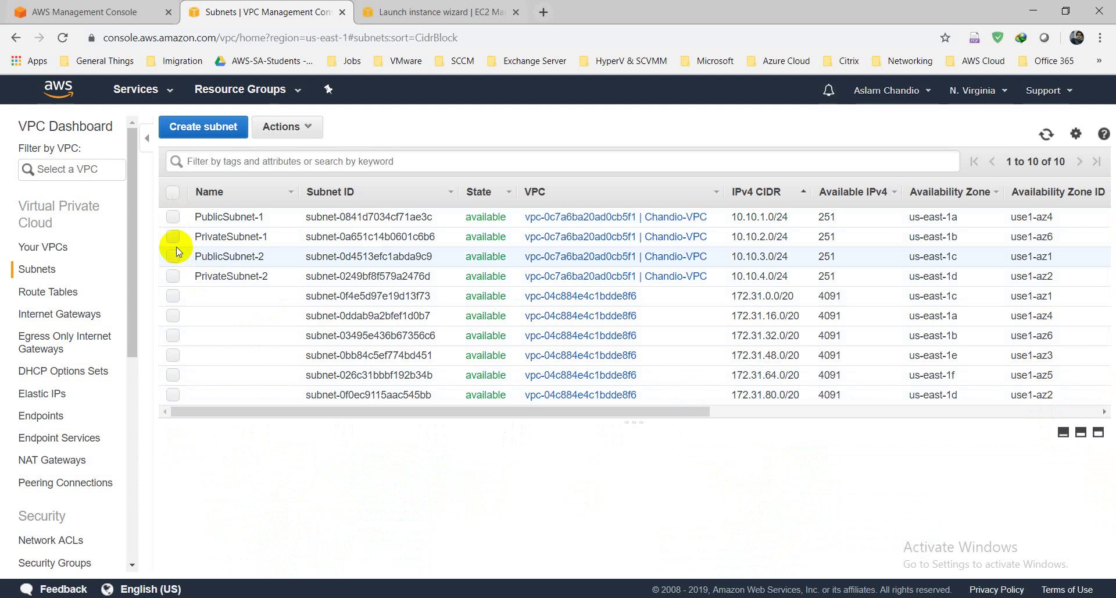
Check the auto-assign public IPv4 setting in the details of PrivateSubnet-1.
left_click(173, 236)
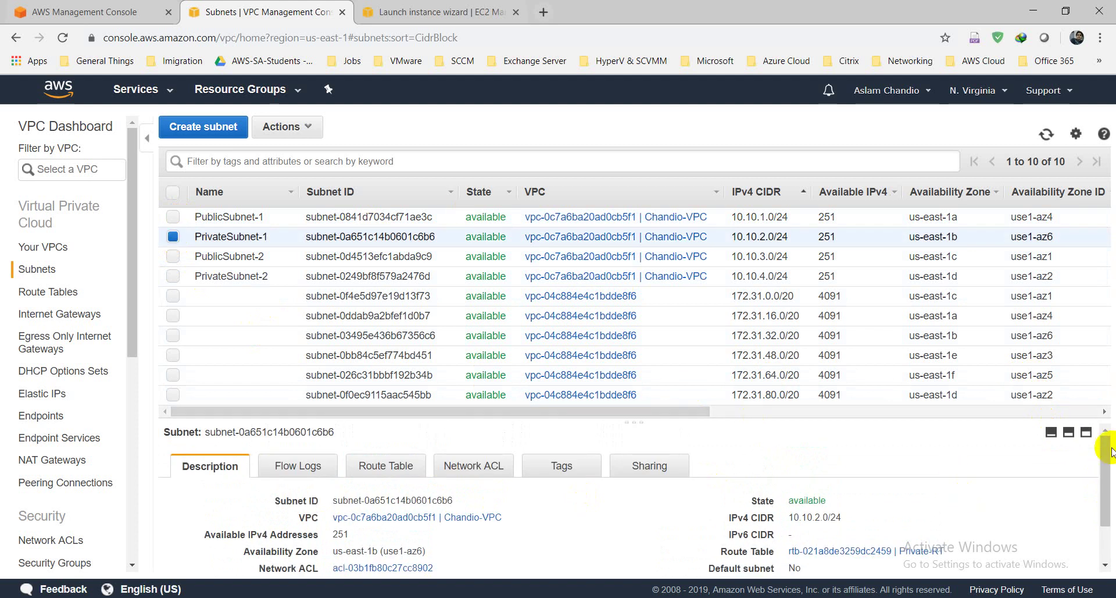
left_click_drag(1104, 445, 1110, 508)
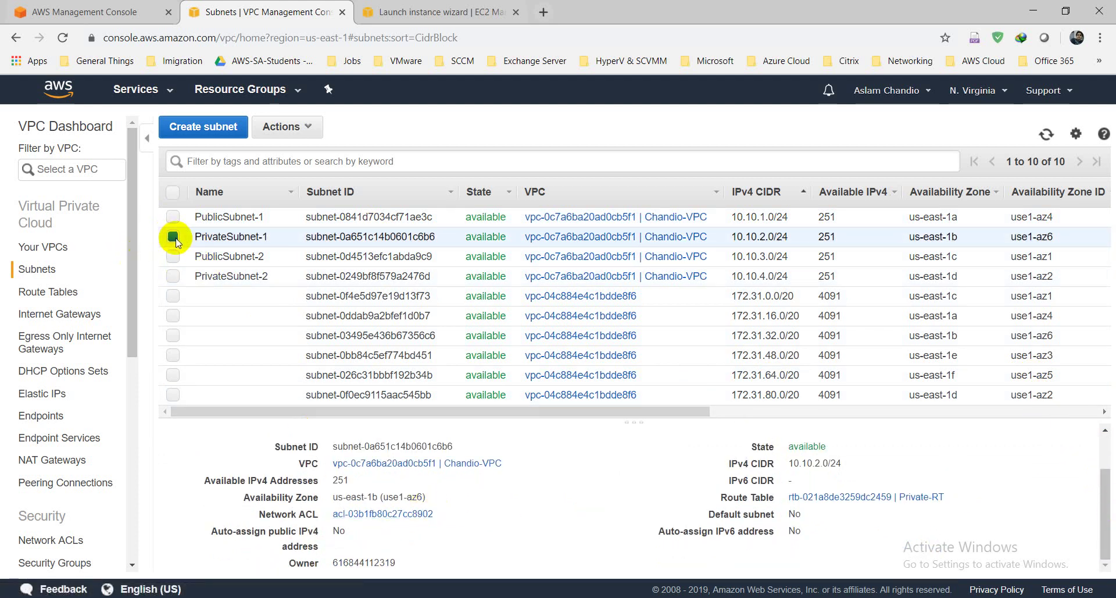
Back in the launch wizard, try overriding the instance's auto-assign public IP with Enable, and return it to the subnet setting.
left_click(437, 11)
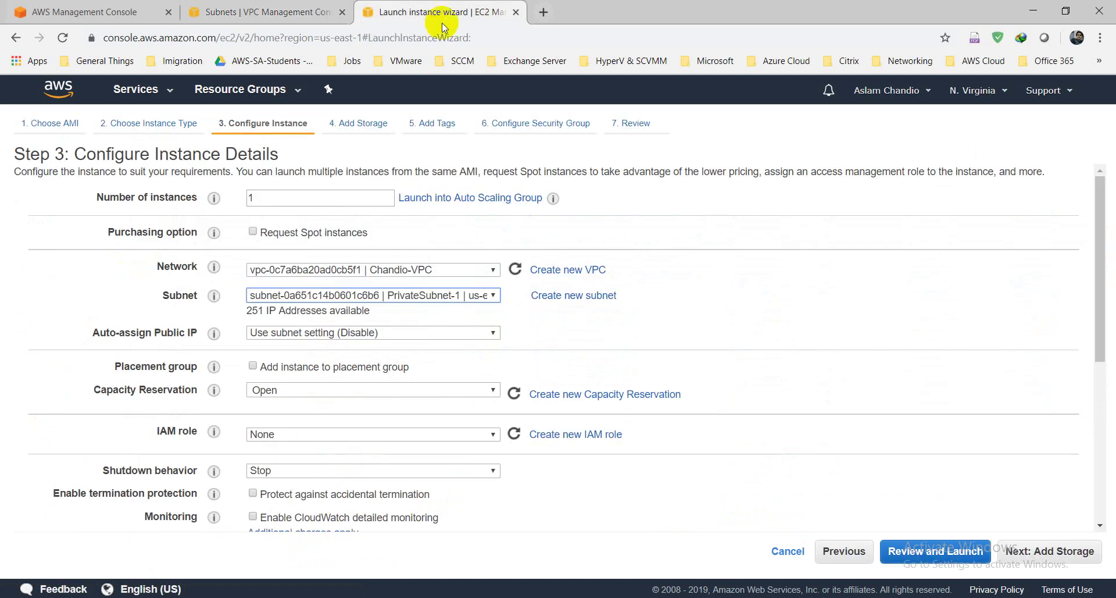
left_click(460, 295)
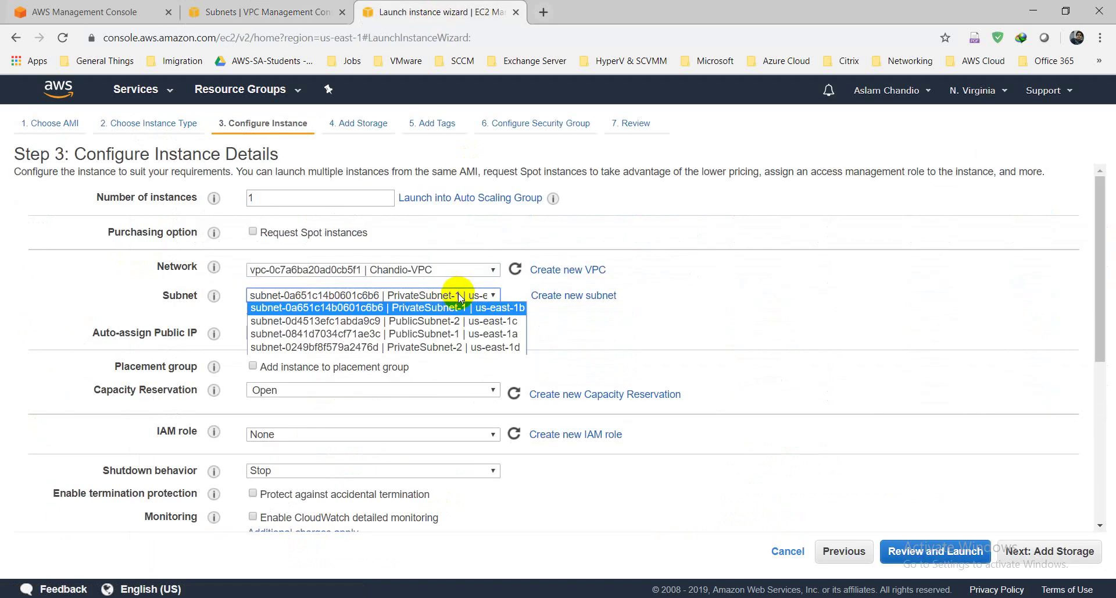
left_click(603, 343)
left_click(428, 332)
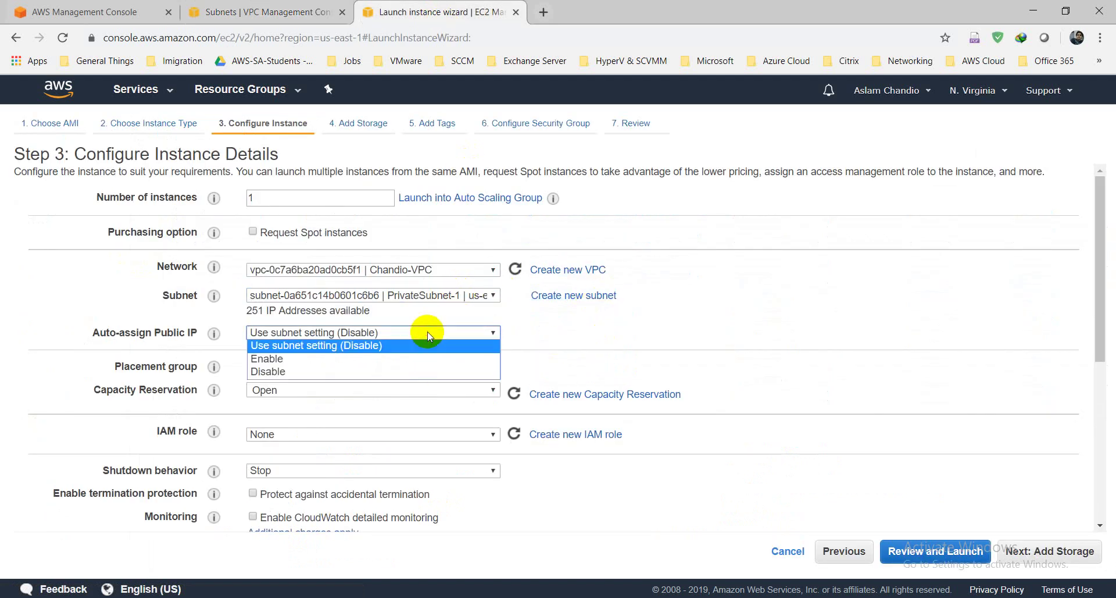
left_click(328, 357)
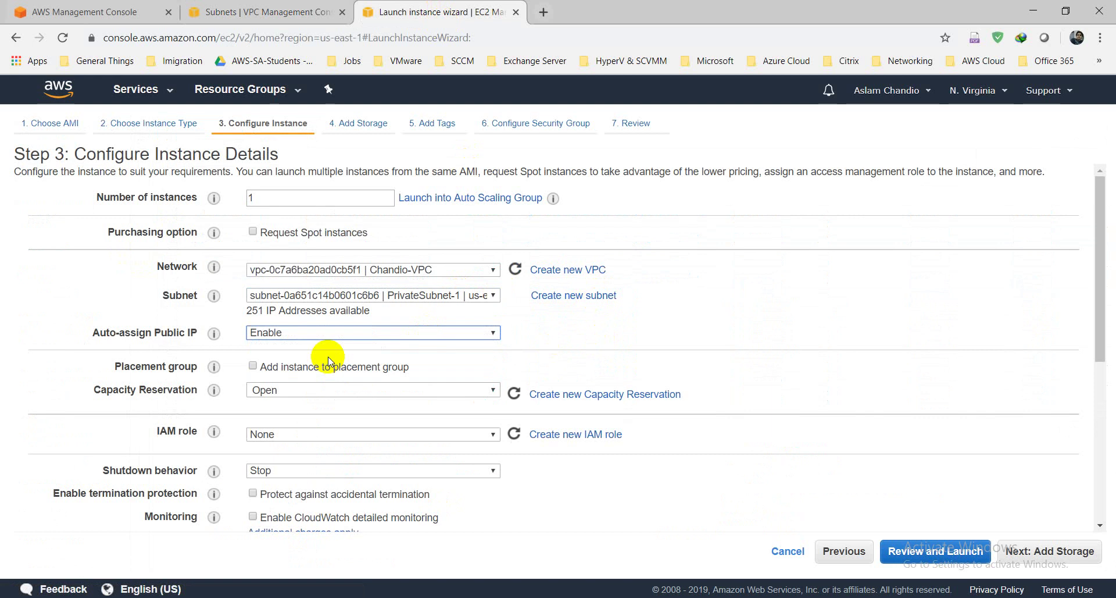
left_click(436, 332)
left_click(428, 346)
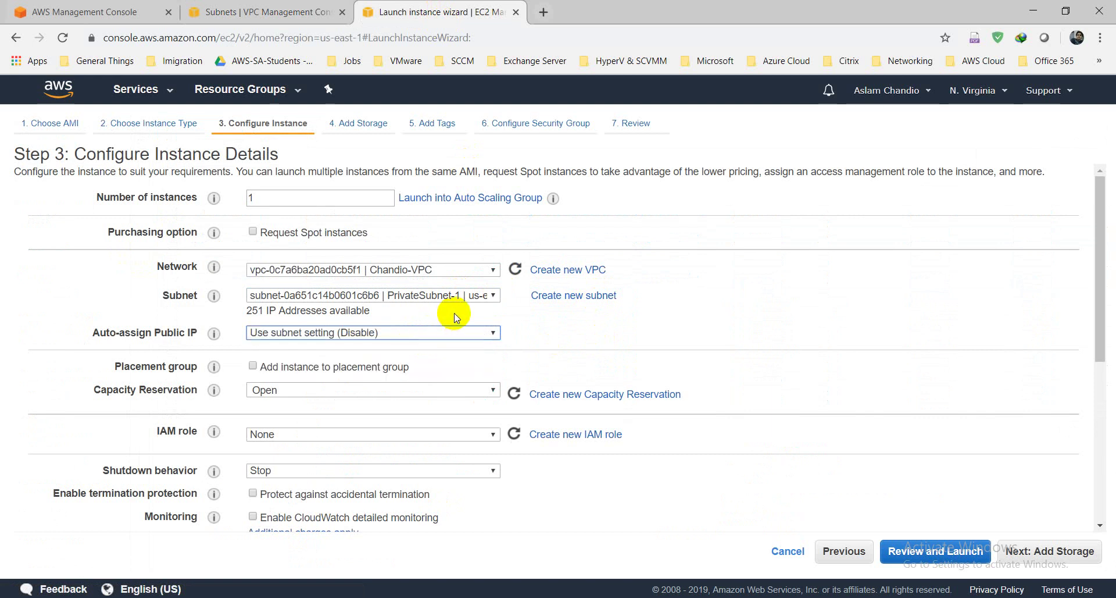
Set the instance's subnet to PublicSubnet-1 and go to the primary IP of the eth0 network interface.
left_click(479, 296)
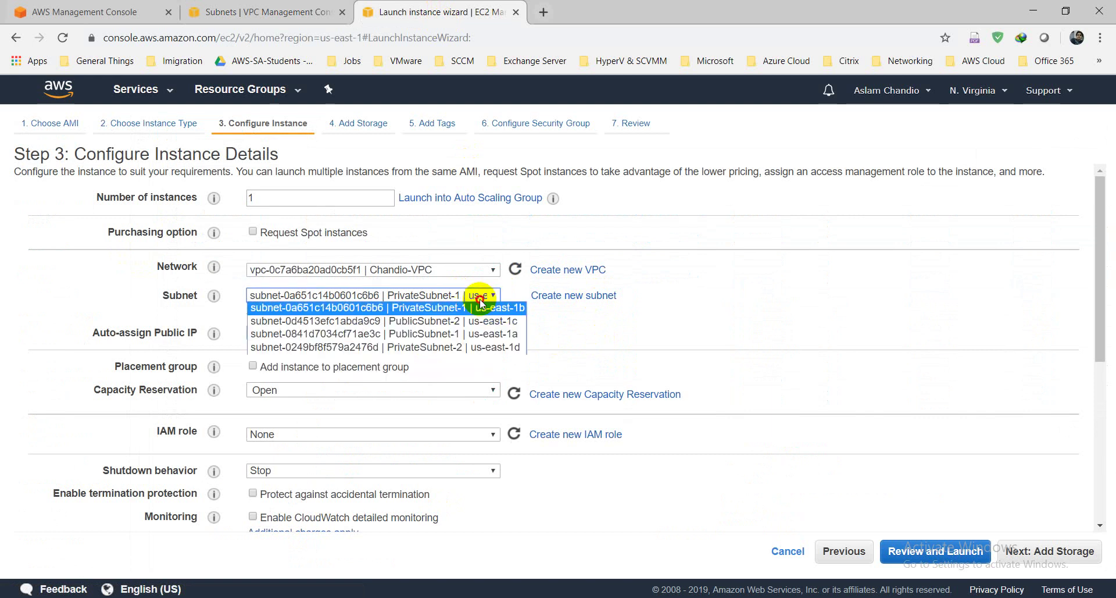
left_click(479, 334)
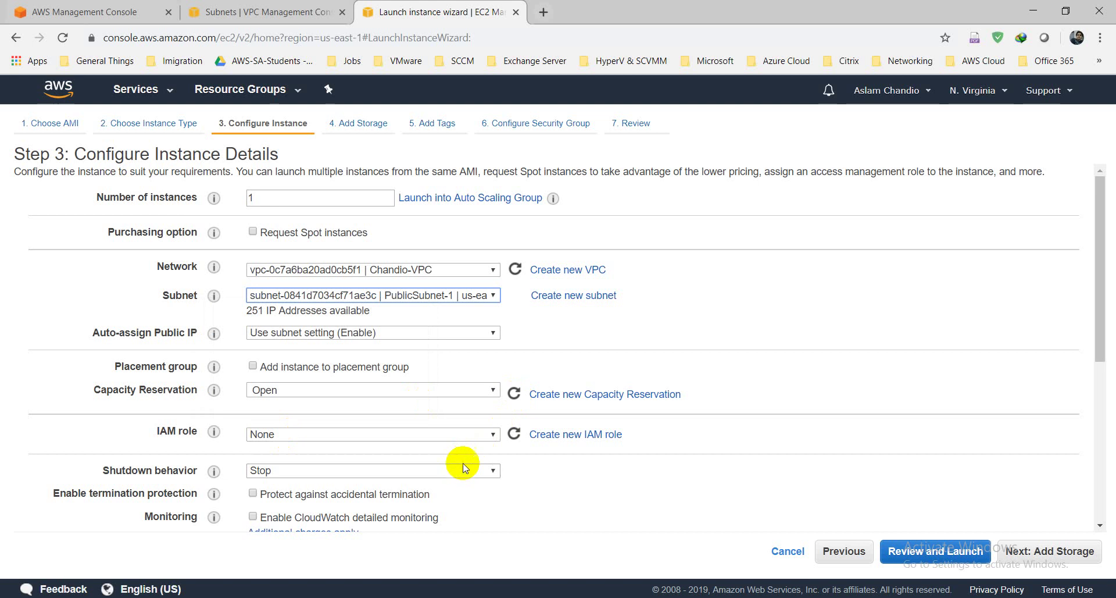
left_click(1106, 222)
left_click_drag(1105, 223, 1112, 414)
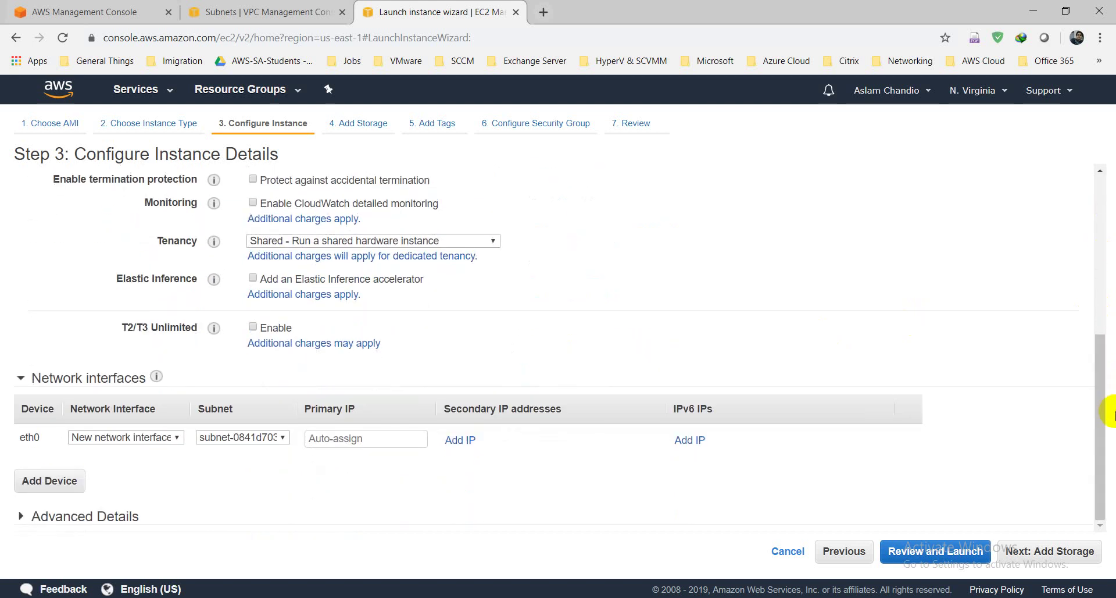
left_click(378, 441)
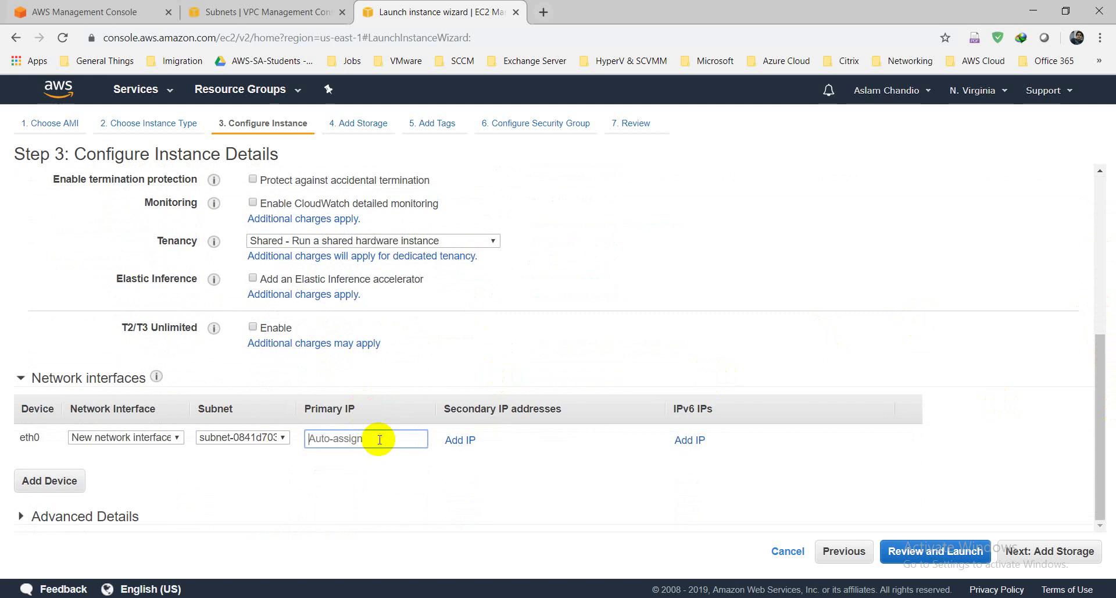
left_click_drag(1104, 431, 1108, 455)
Look up the IPv4 CIDR of PublicSubnet-1 in the VPC console and compare it with the subnet chosen in the launch wizard.
left_click(321, 7)
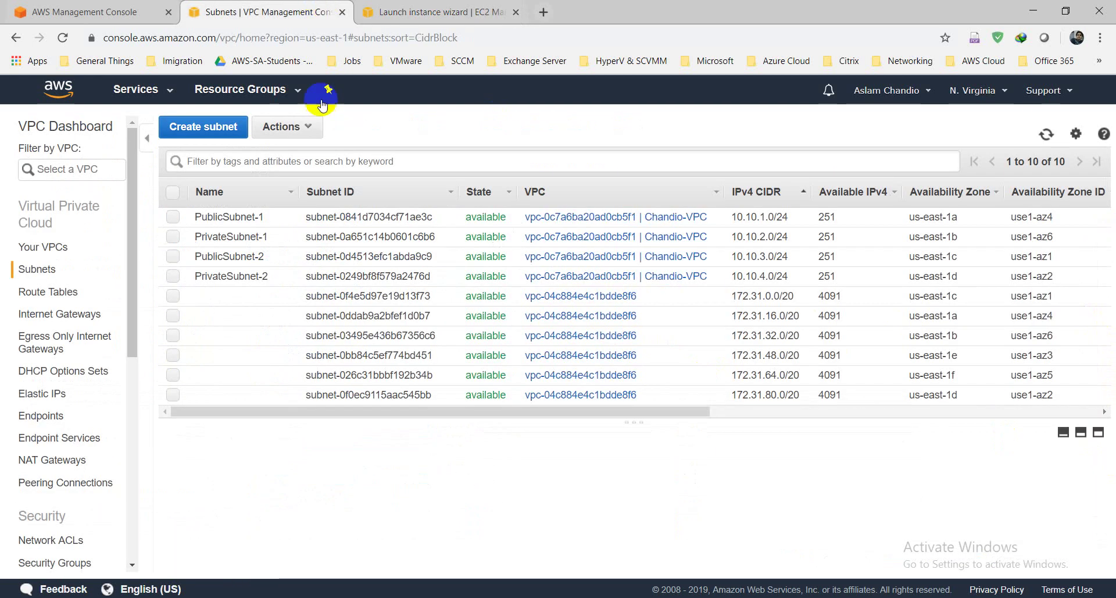
left_click(174, 216)
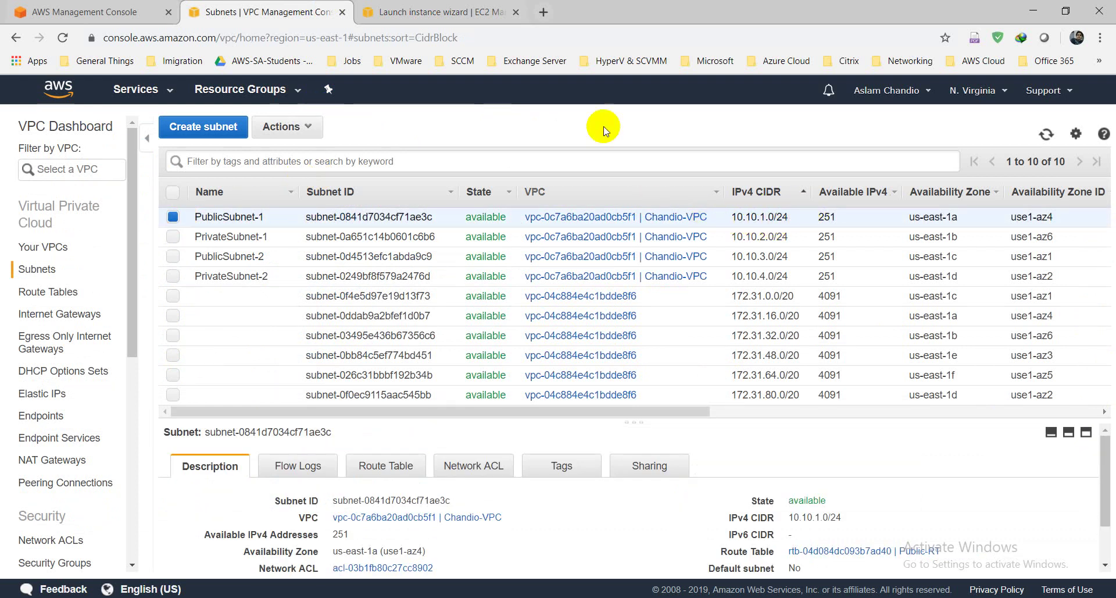
left_click(467, 9)
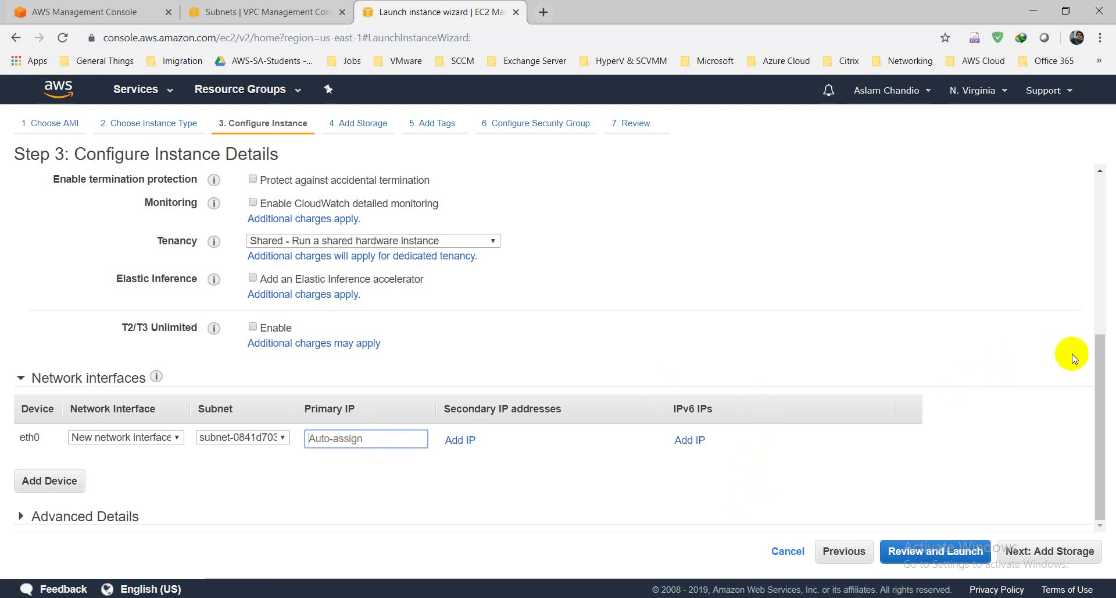
left_click_drag(1099, 358, 1099, 204)
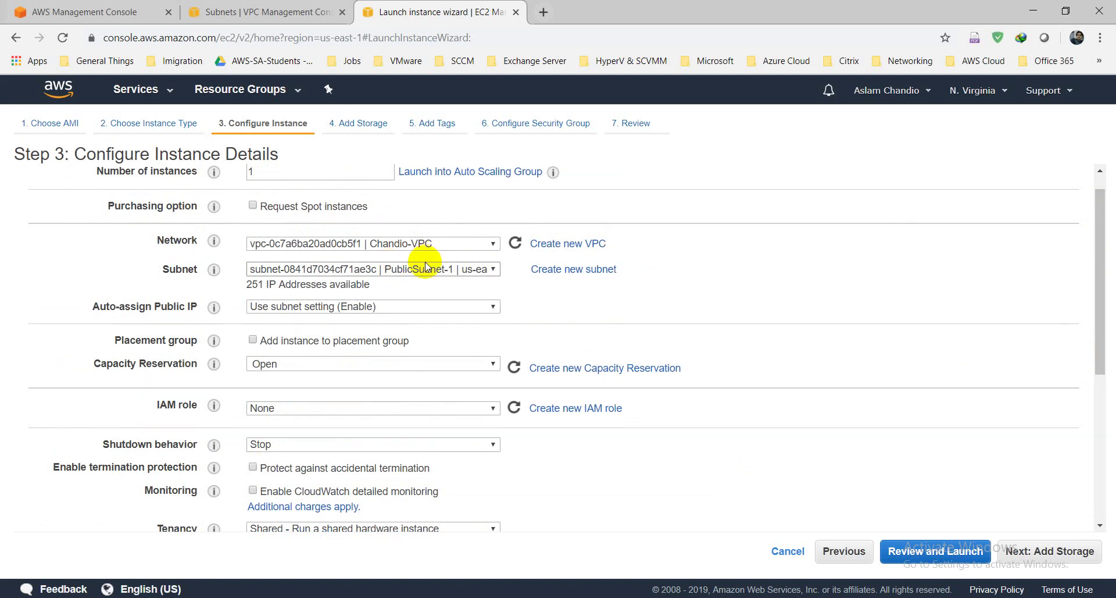
left_click_drag(1106, 219, 1101, 443)
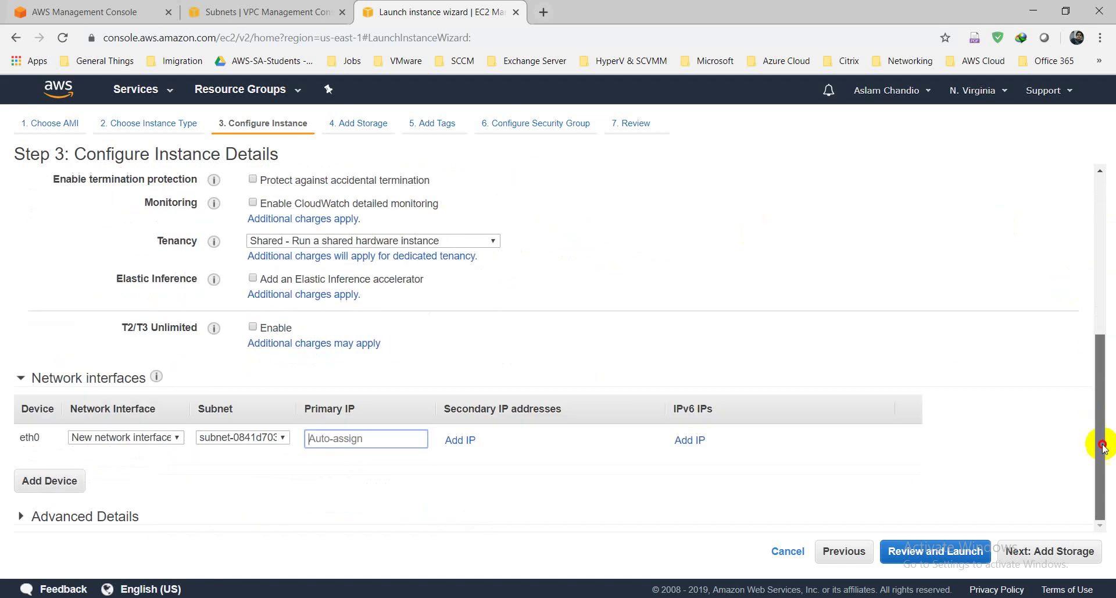
left_click(279, 12)
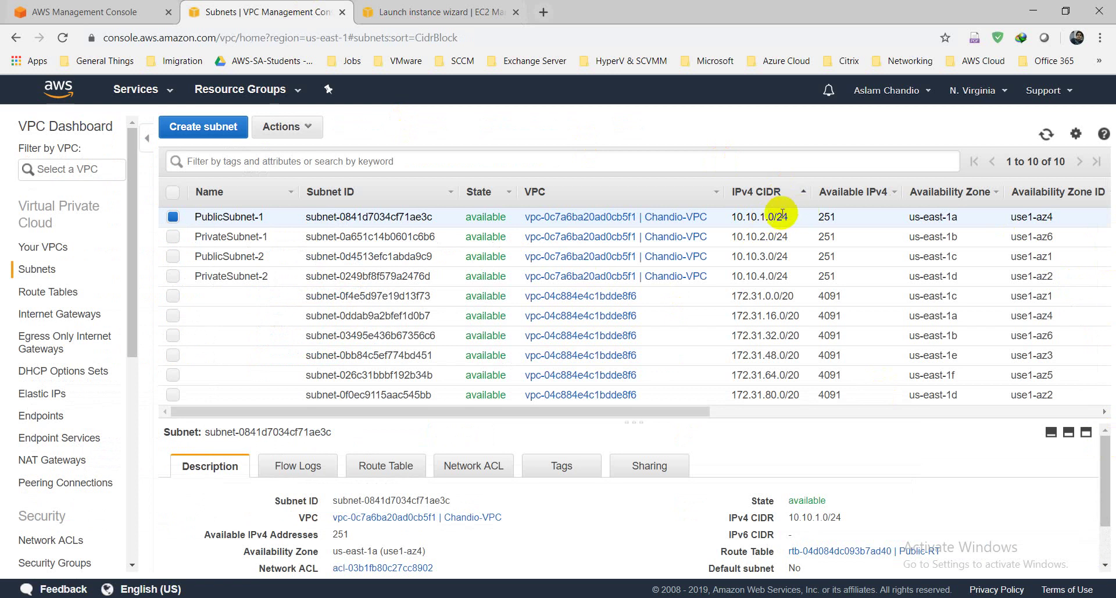
Set the primary IP of eth0 in the launch wizard to 10.10.1.10 and continue to the storage settings.
left_click(433, 12)
left_click(379, 440)
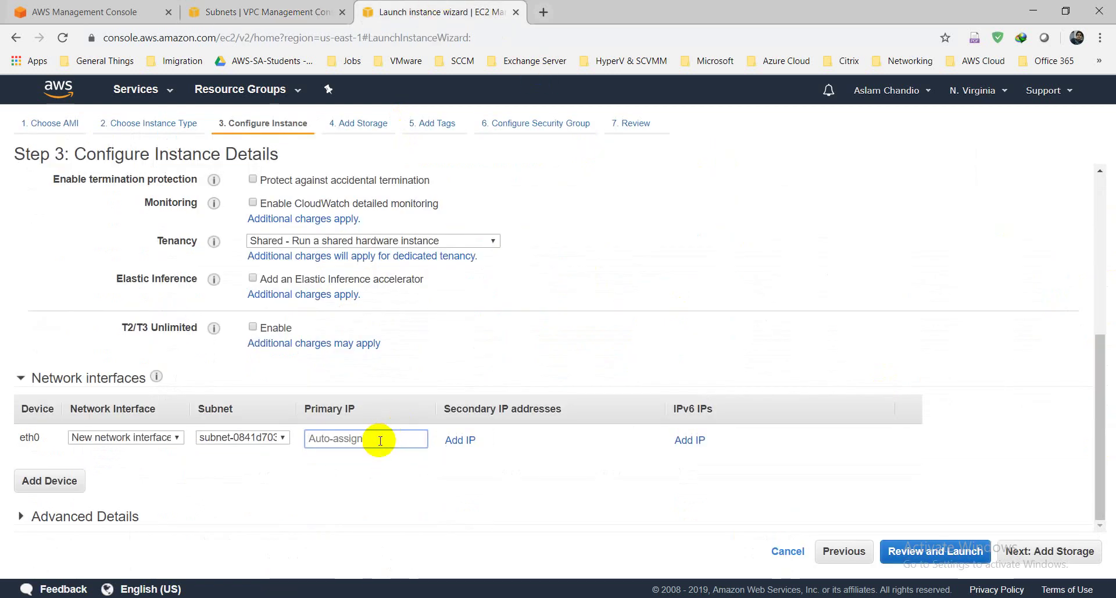
type("1")
key("BackSpace")
type("10")
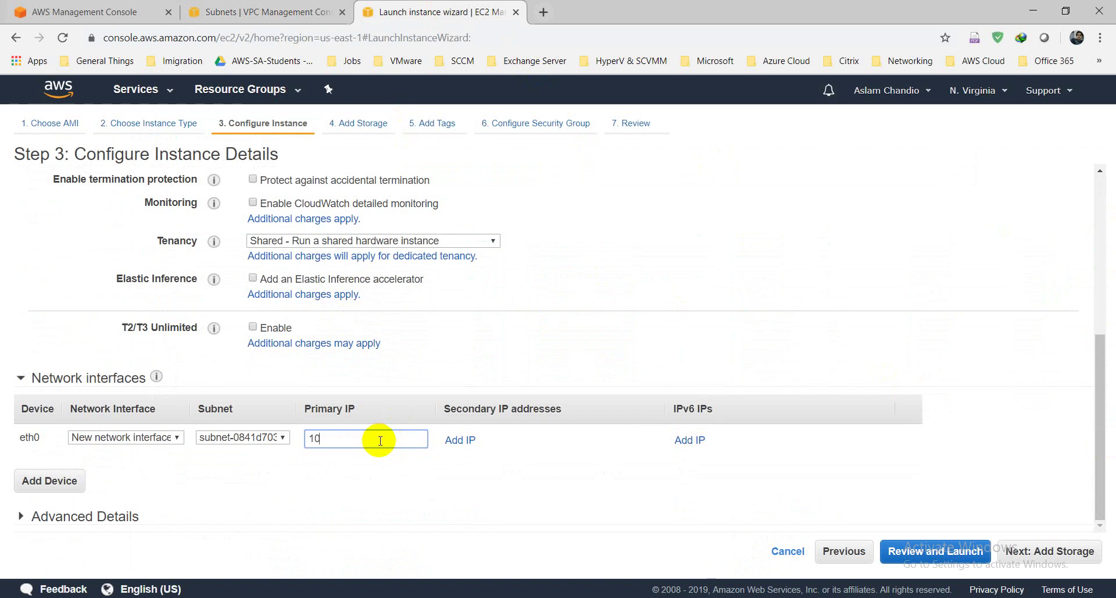
type(".10.1.")
type("10")
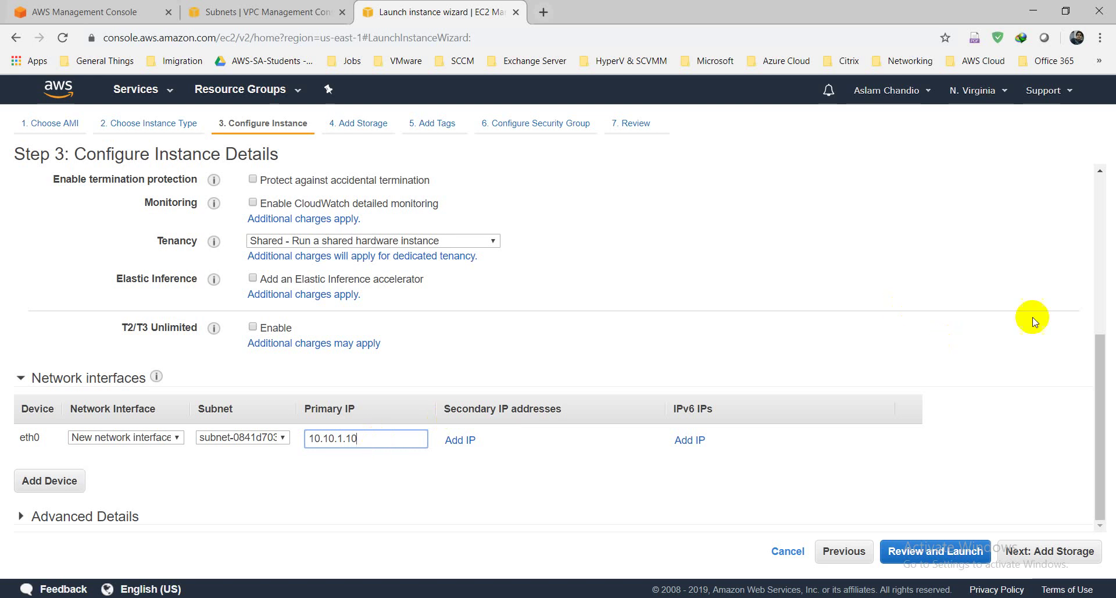
left_click(1032, 554)
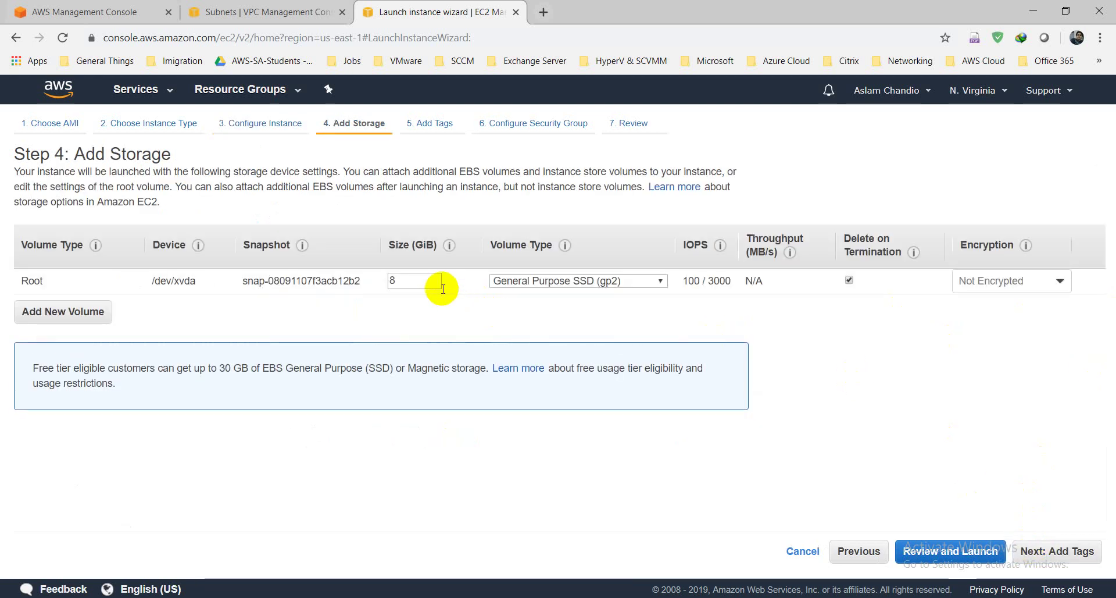
Accept the default 8 GiB General Purpose SSD (gp2) root volume and add a tag with the key Name.
left_click(1054, 550)
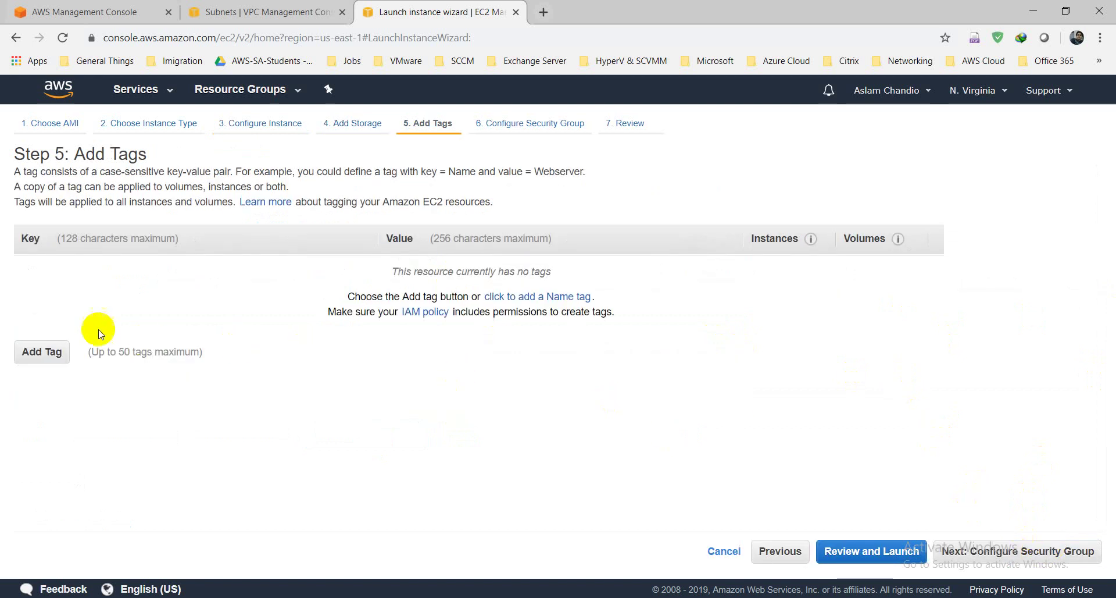
left_click(42, 352)
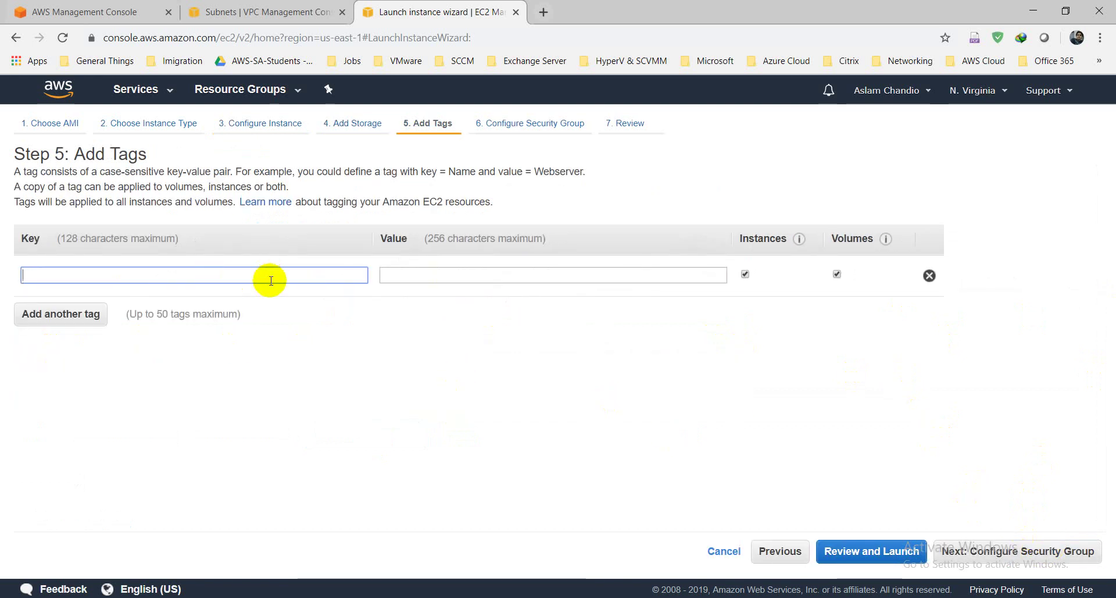
type("Name")
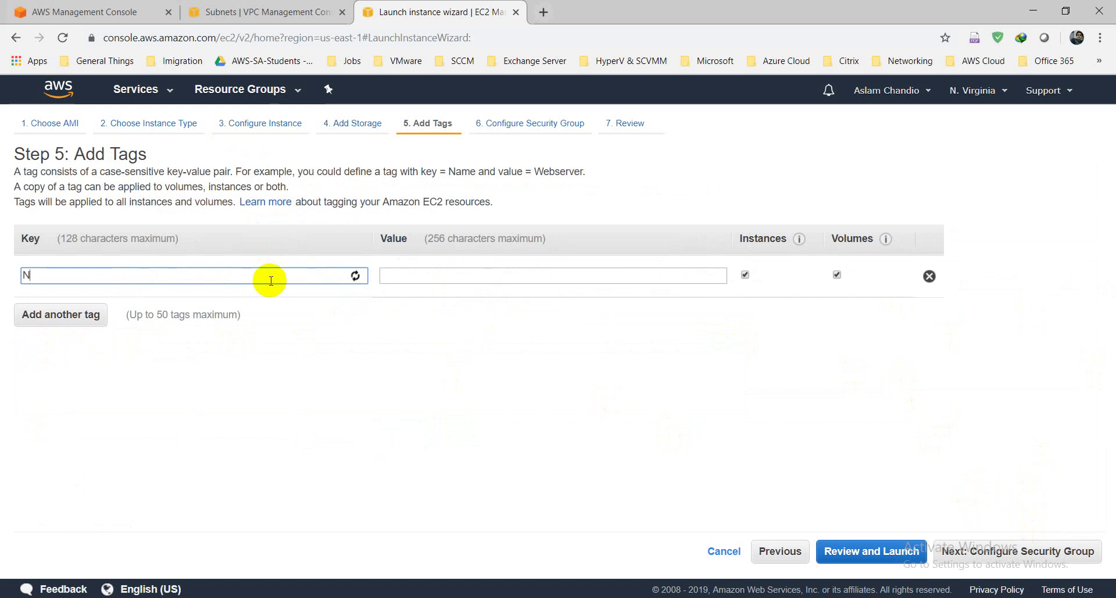
key("BackSpace")
key("BackSpace")
key("BackSpace")
type("ame")
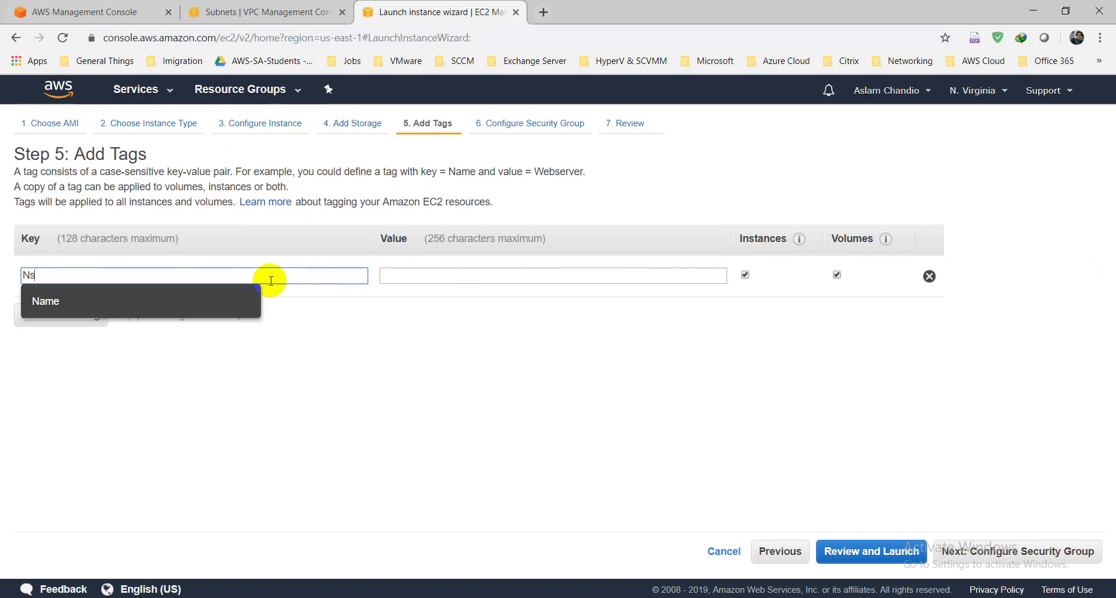
key("BackSpace")
key("BackSpace")
key("BackSpace")
type("s")
key("BackSpace")
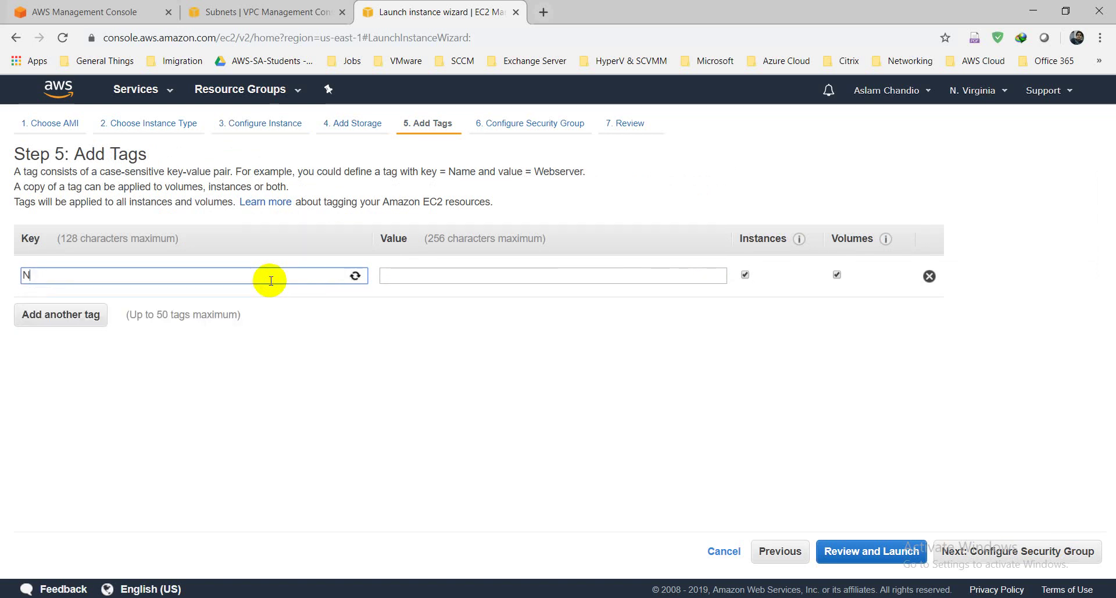
type("ame")
key("Tab")
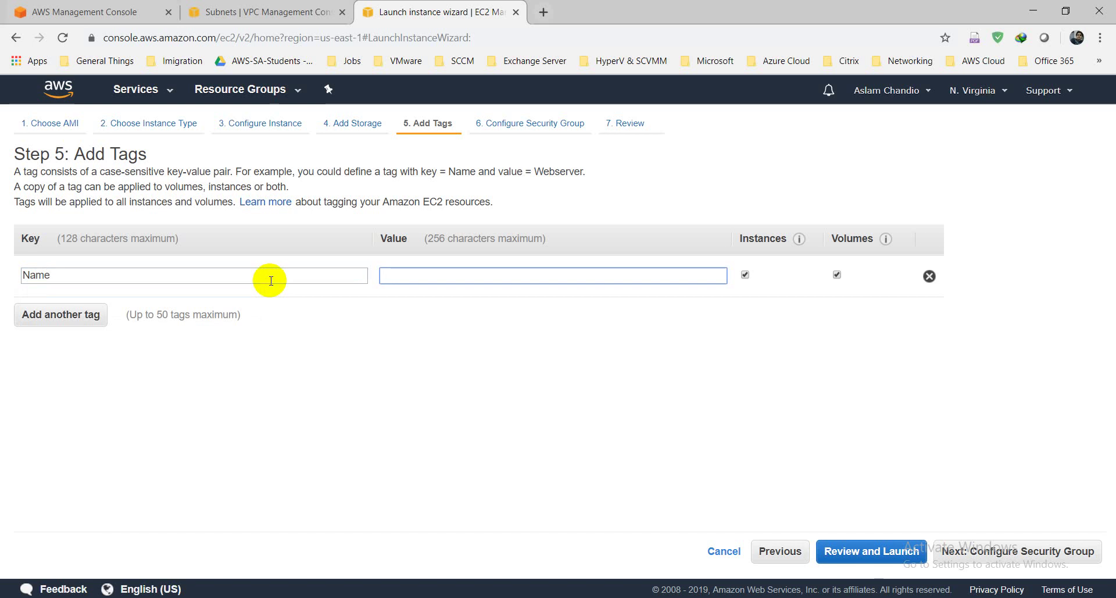
Set the Name tag's value to WebServer and continue to the security group configuration.
type("Webserver")
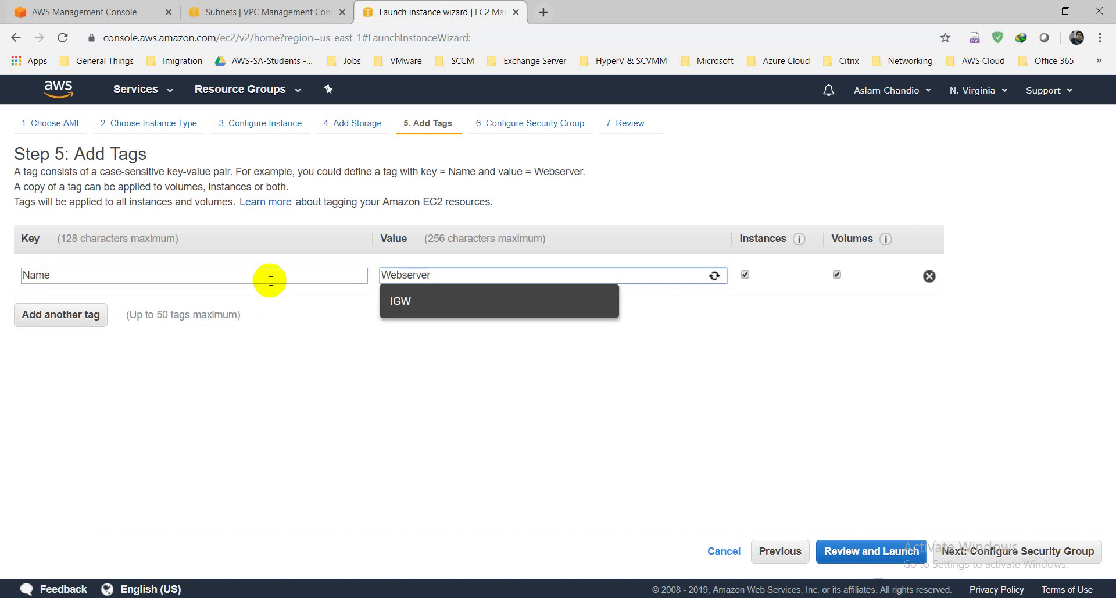
key("BackSpace")
key("BackSpace")
key("BackSpace")
key("BackSpace")
key("BackSpace")
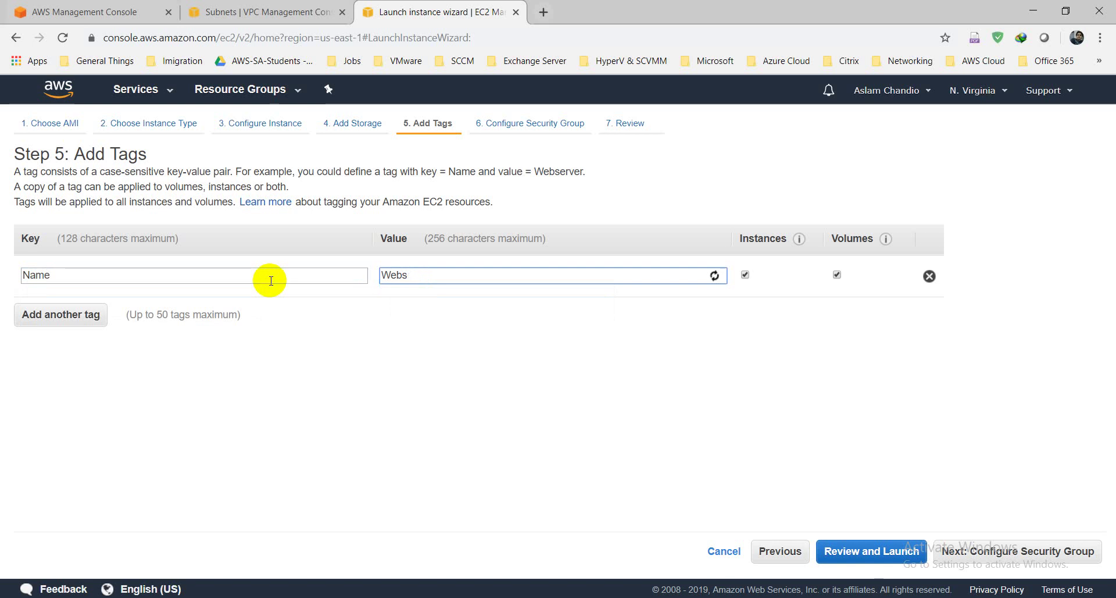
type("Server")
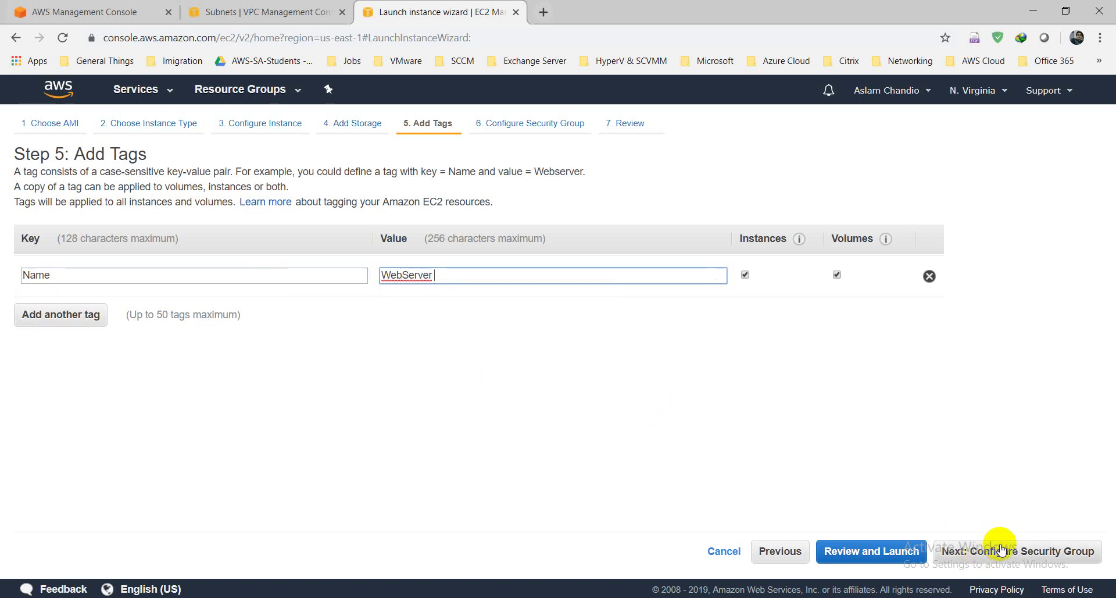
left_click(1023, 554)
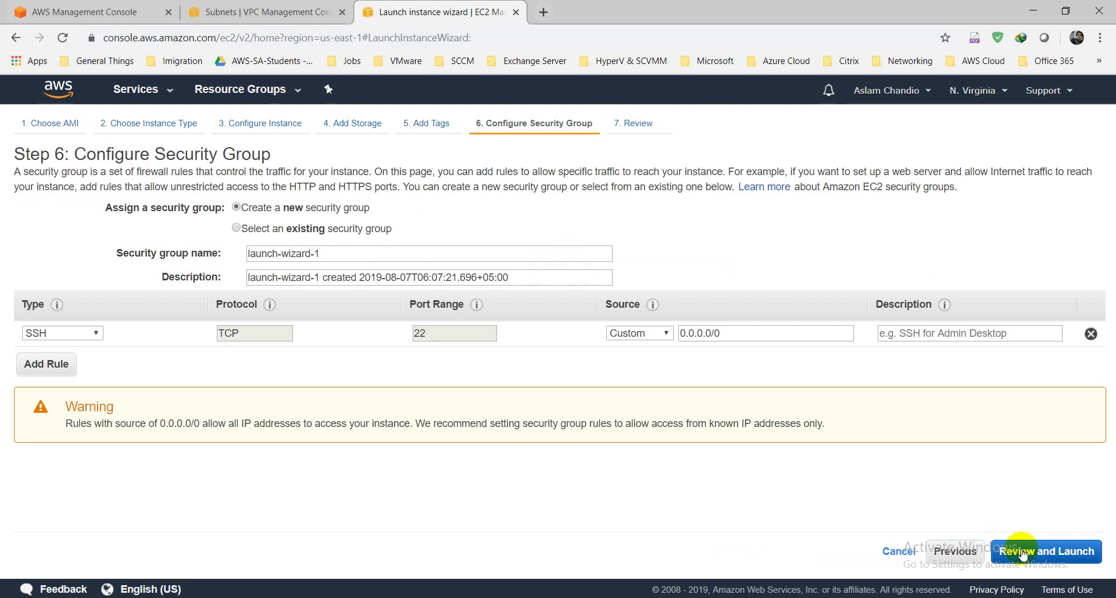
Assign the existing Public-SG security group to the instance and proceed to the launch review.
left_click(237, 227)
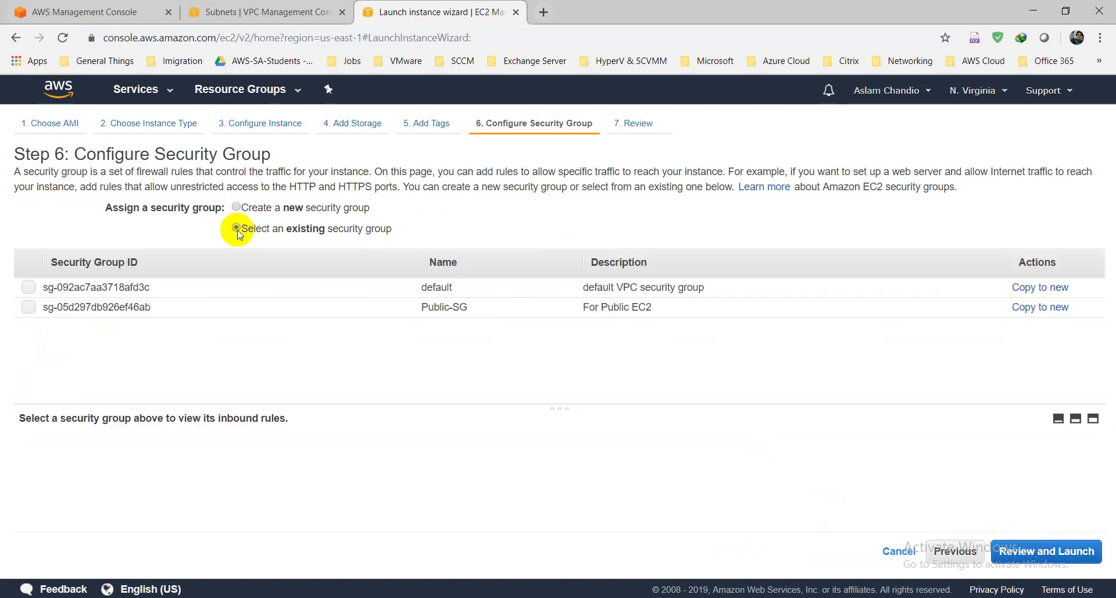
left_click(28, 308)
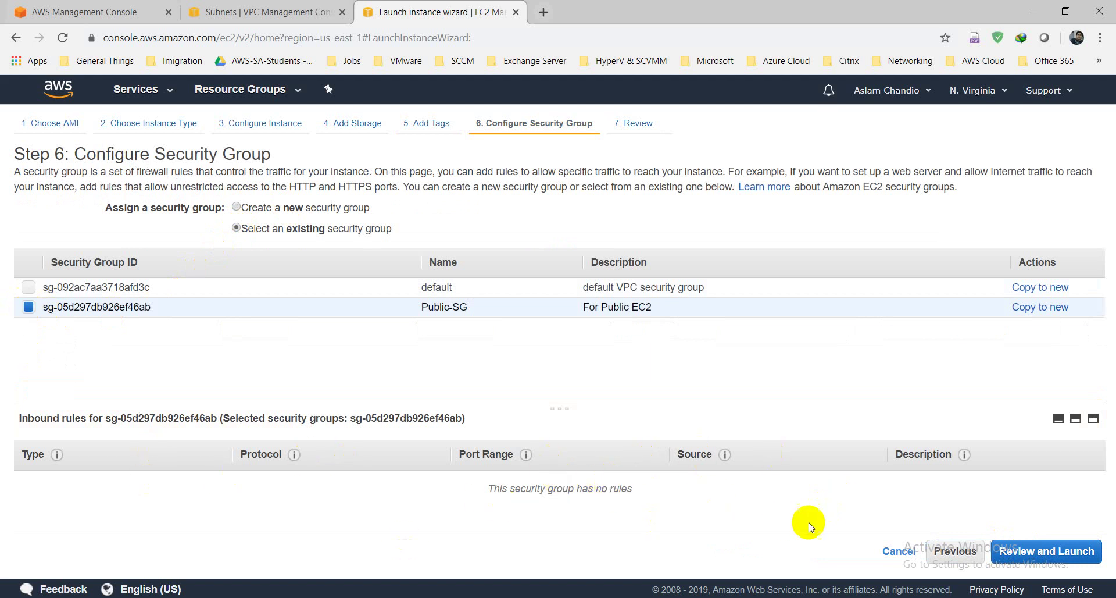
left_click(1045, 556)
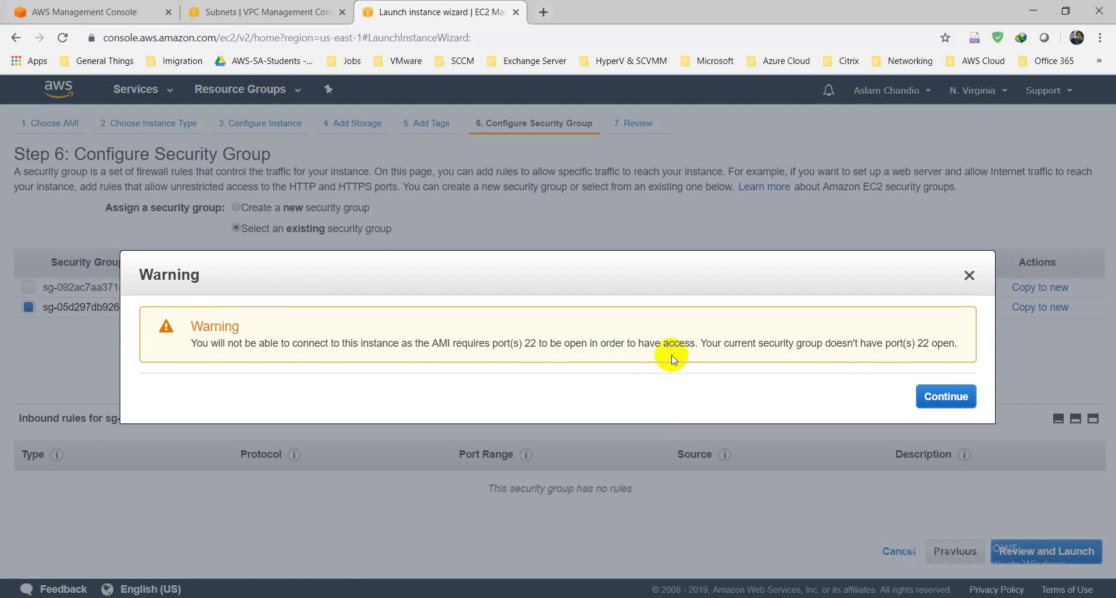
left_click(946, 396)
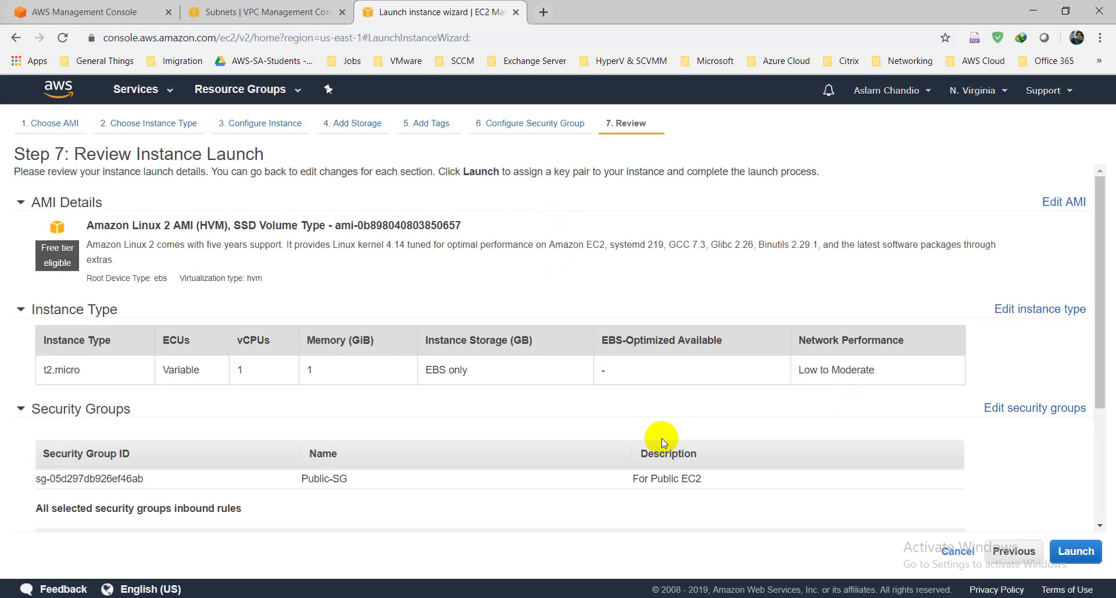
Proceed to launch from the review, create a new key pair named LinuxKey and download its private key file.
left_click_drag(1099, 215, 1101, 485)
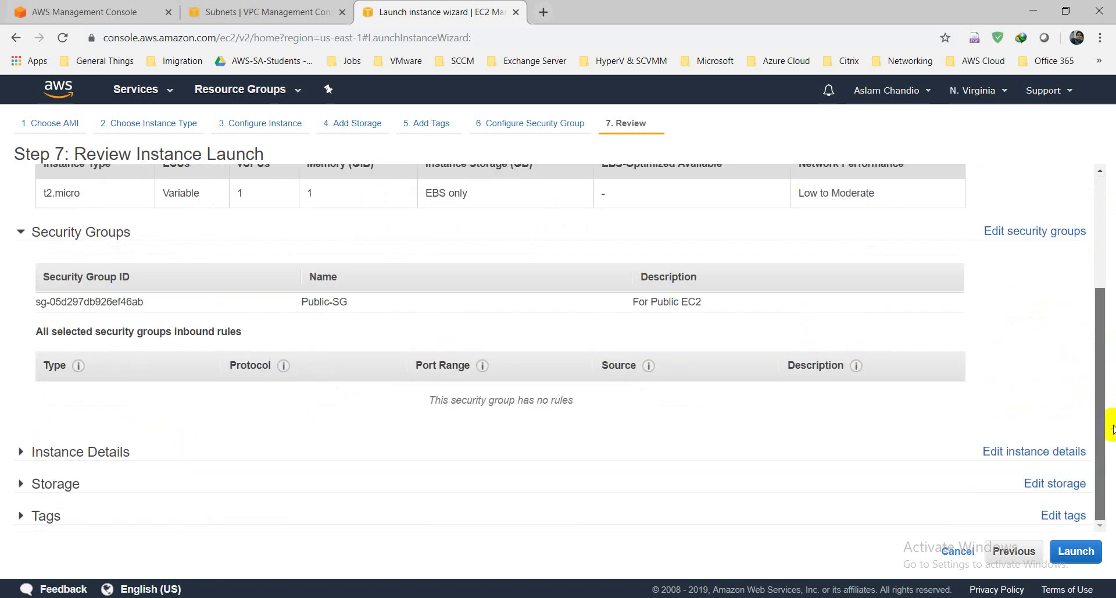
left_click(1076, 552)
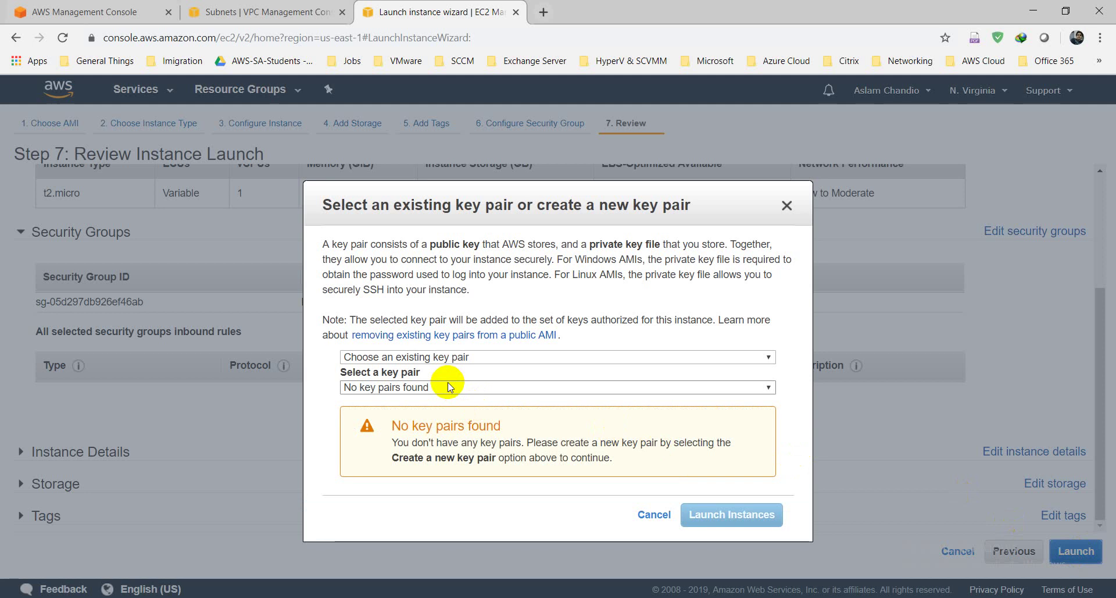
left_click(523, 357)
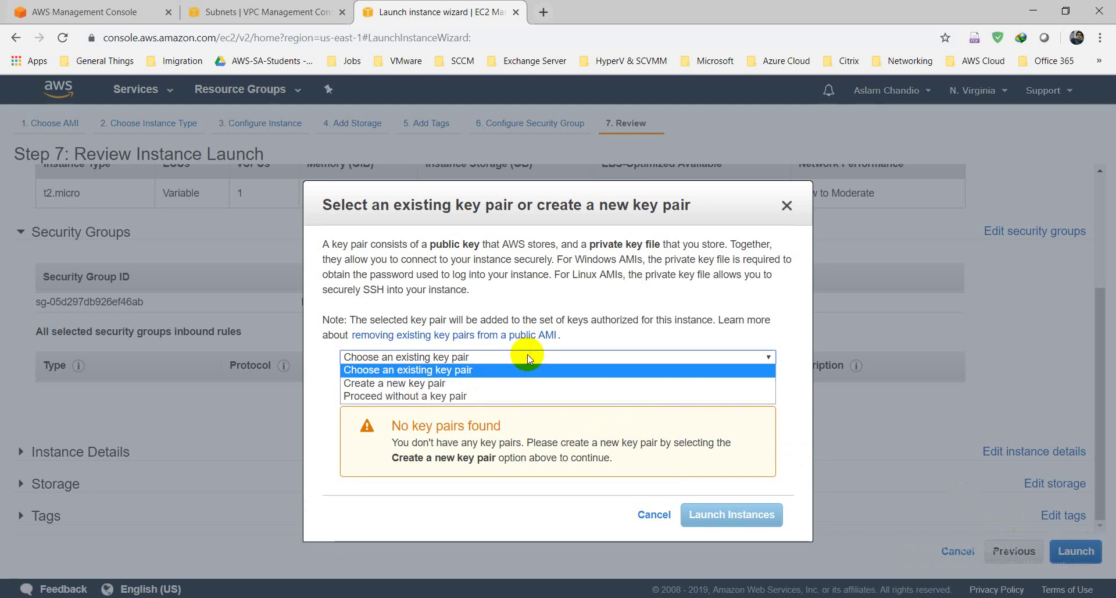
left_click(490, 385)
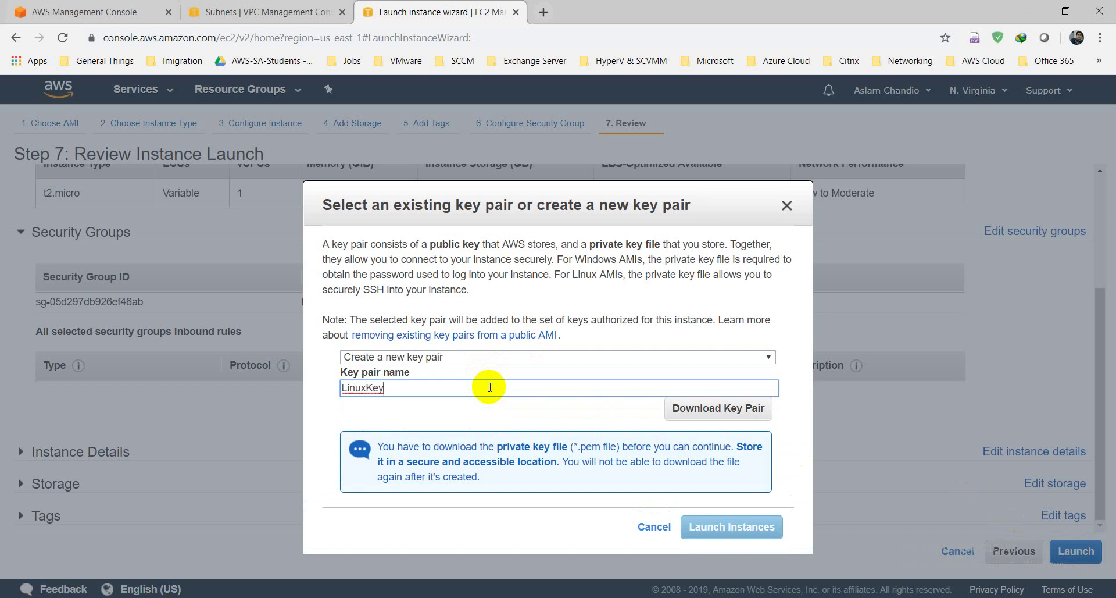
left_click(733, 408)
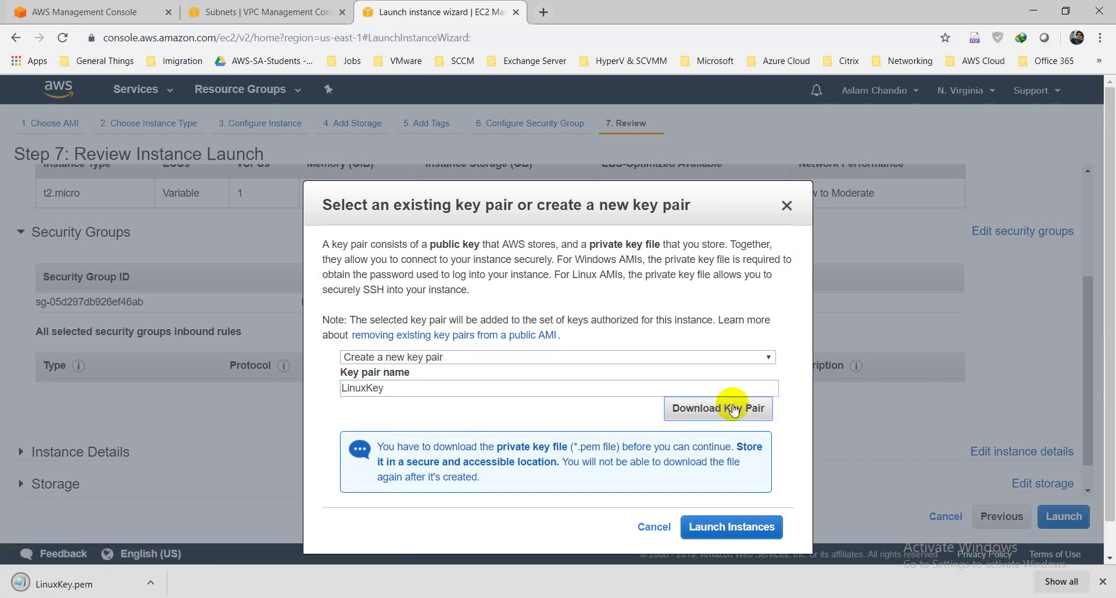
Launch the instance with the new key pair and open the EC2 instances list.
left_click(728, 525)
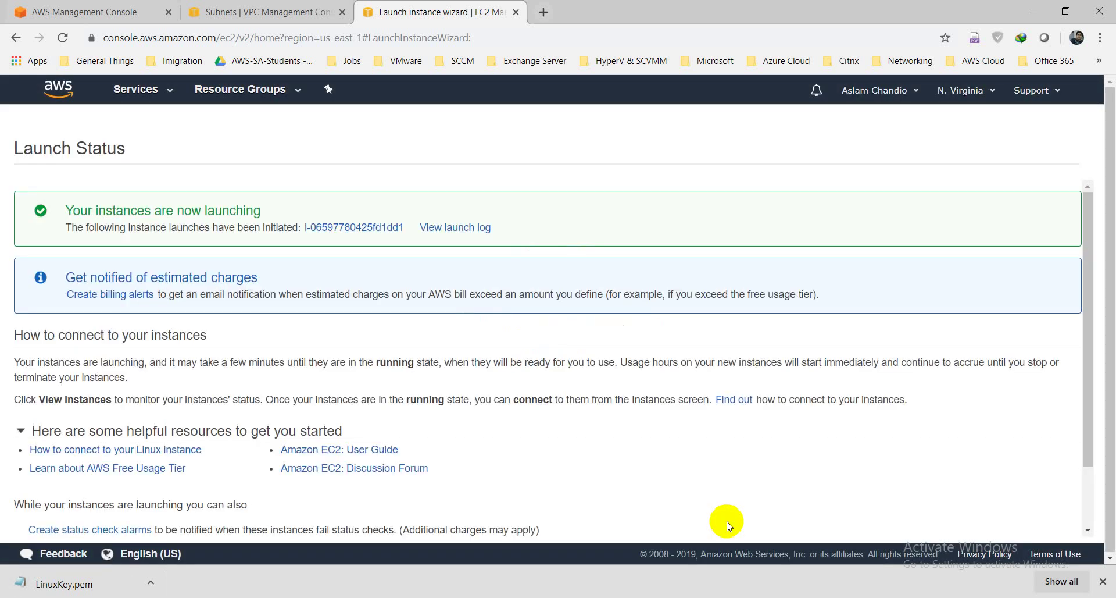
left_click_drag(1089, 262, 1098, 383)
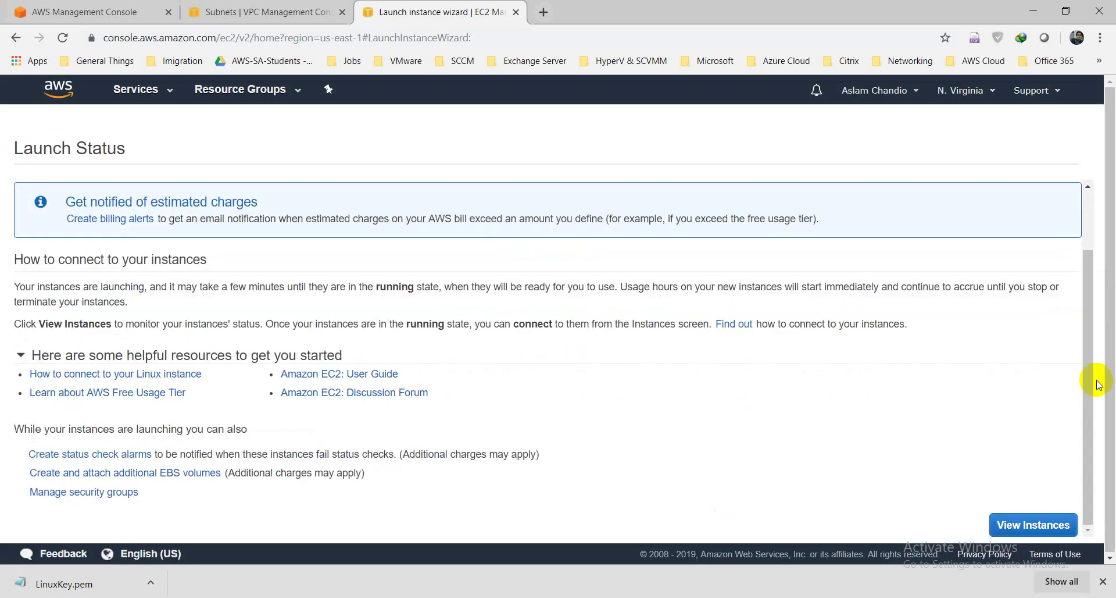
left_click(1029, 523)
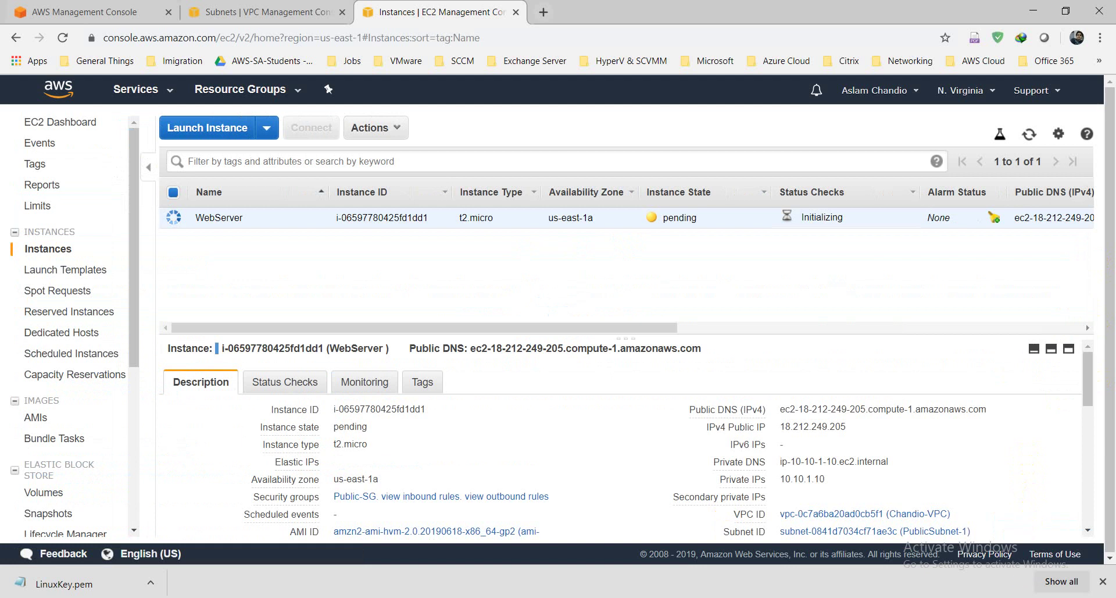
Locate the downloaded LinuxKey.pem in its folder and return to the EC2 instances list.
left_click(1060, 580)
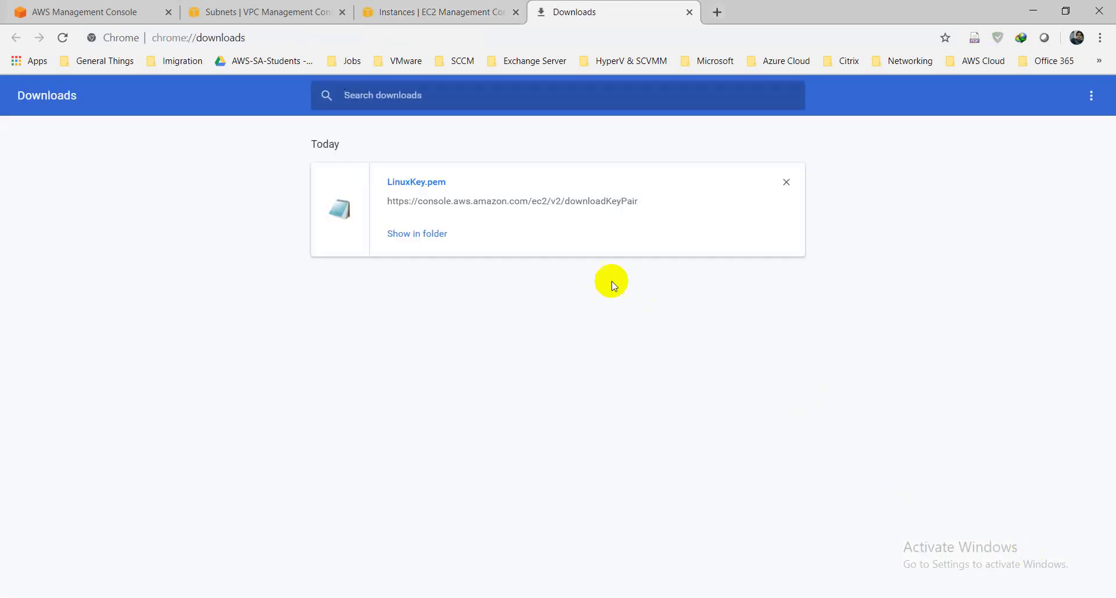
left_click(431, 234)
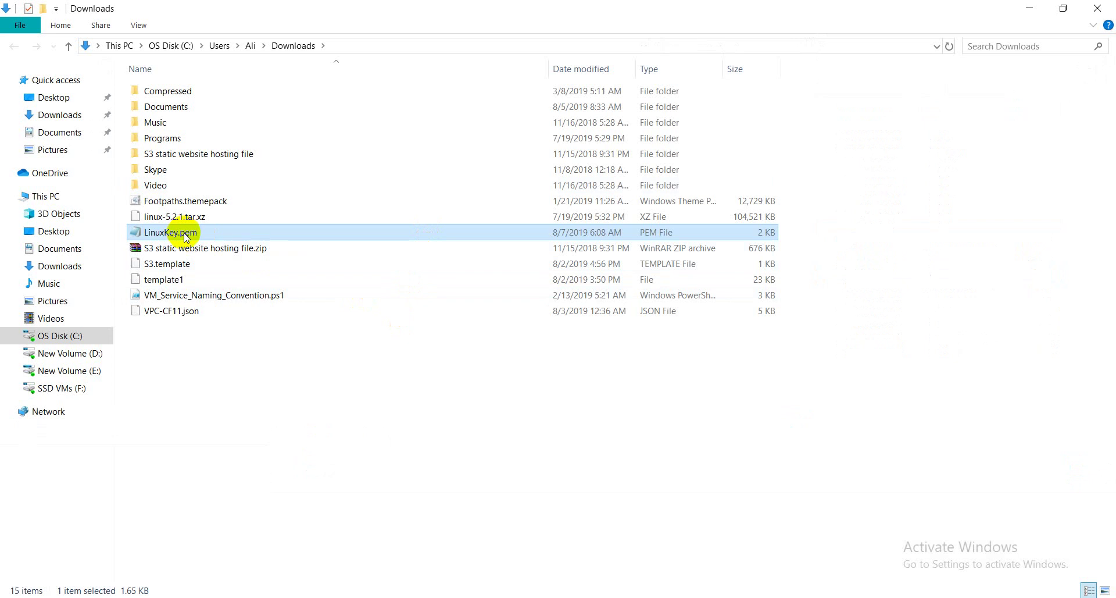
left_click(1032, 7)
left_click(430, 6)
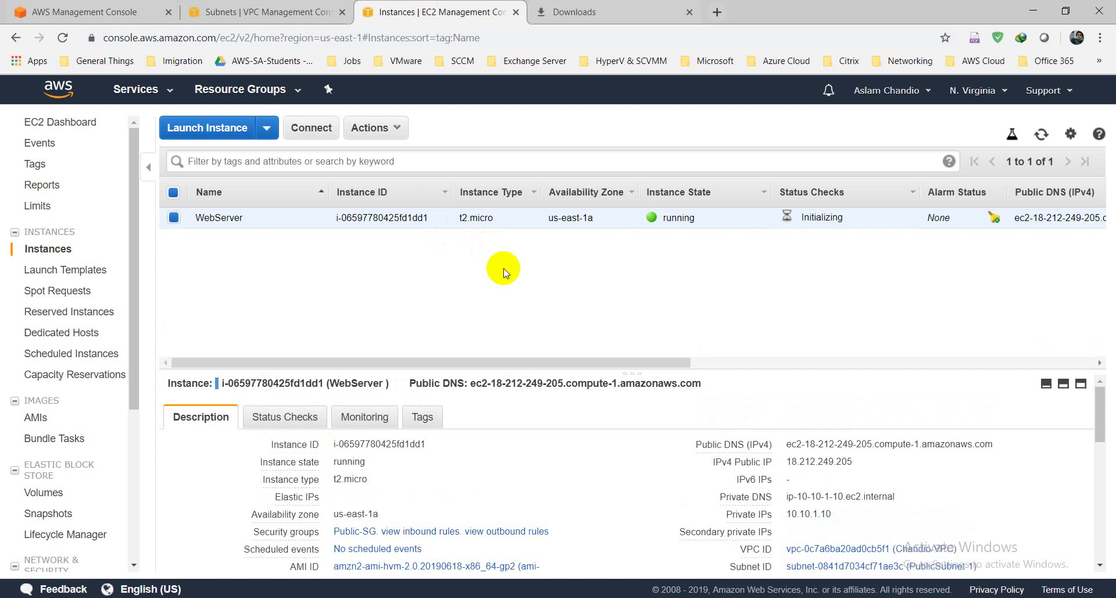
left_click(642, 8)
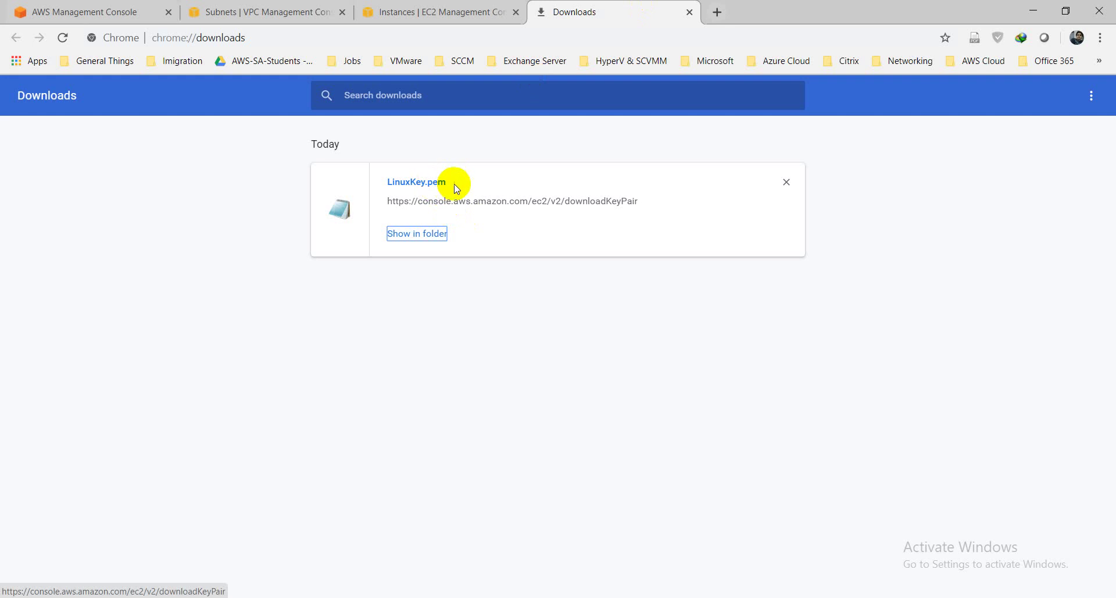
left_click(436, 12)
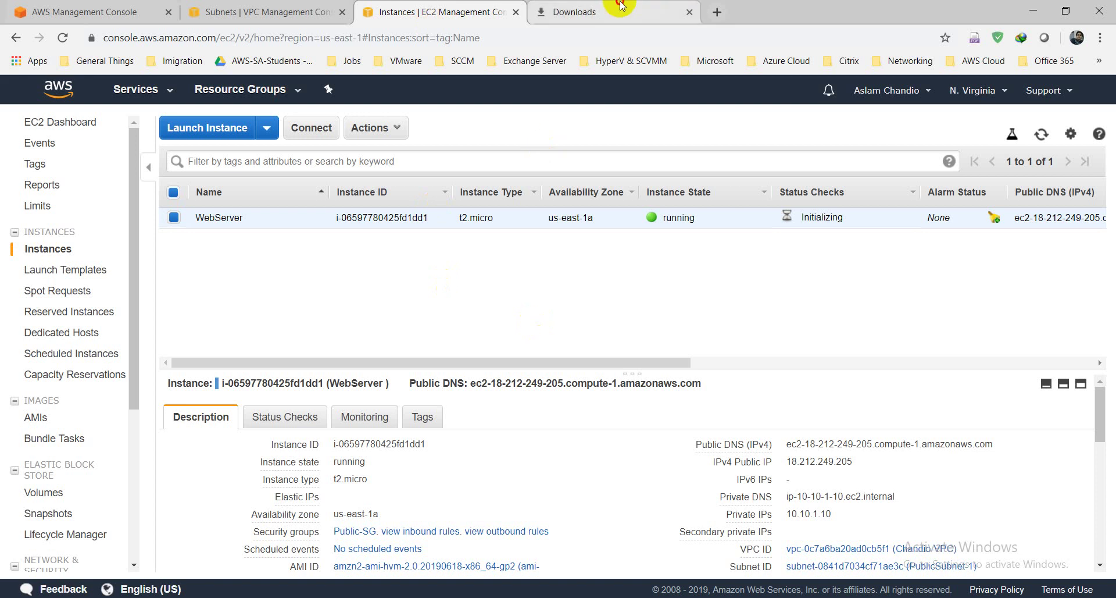
Move LinuxKey.pem from the Downloads folder to the desktop, and return to the EC2 instances list.
left_click(556, 10)
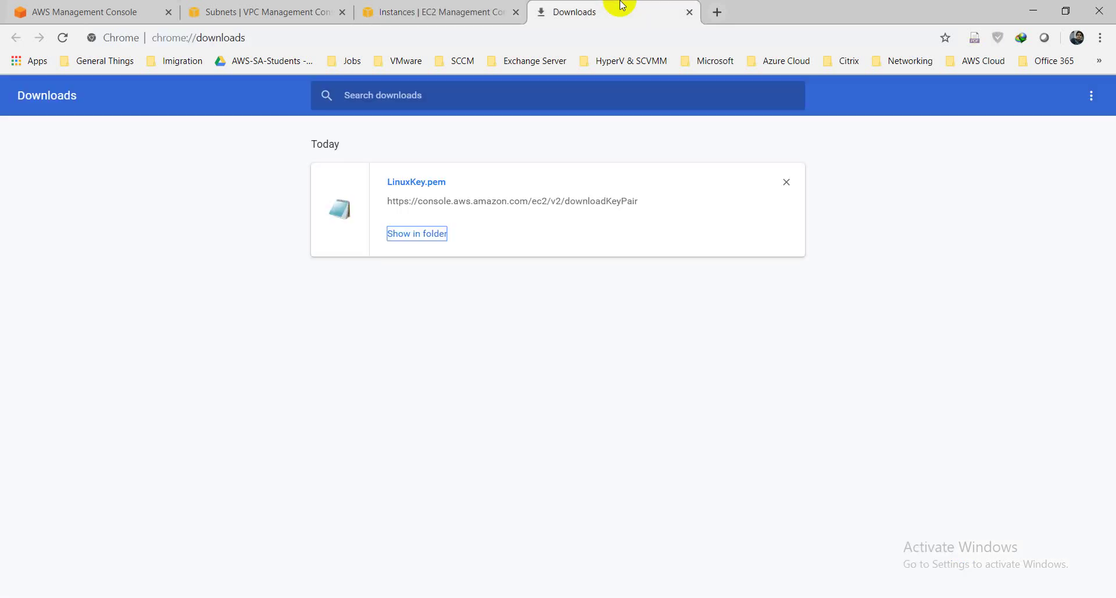
left_click(429, 233)
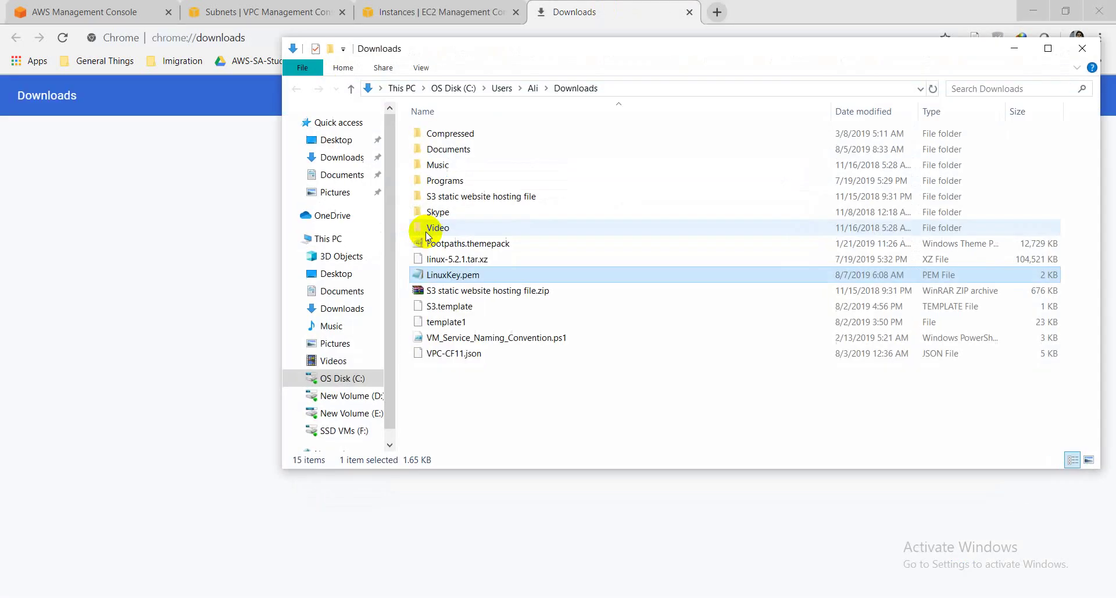
right_click(459, 274)
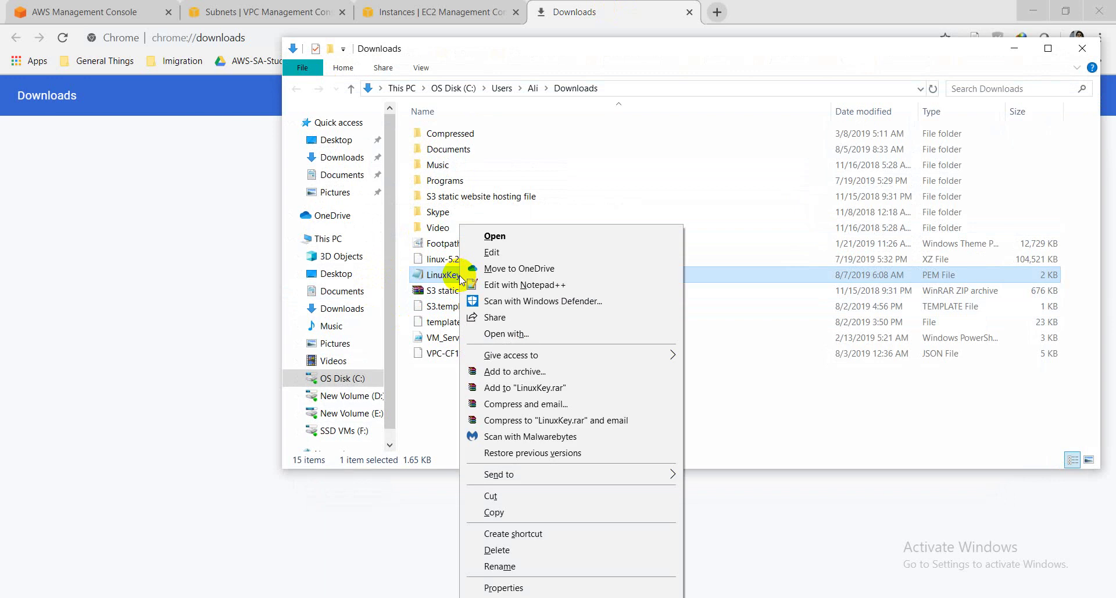
left_click(490, 495)
left_click(1026, 48)
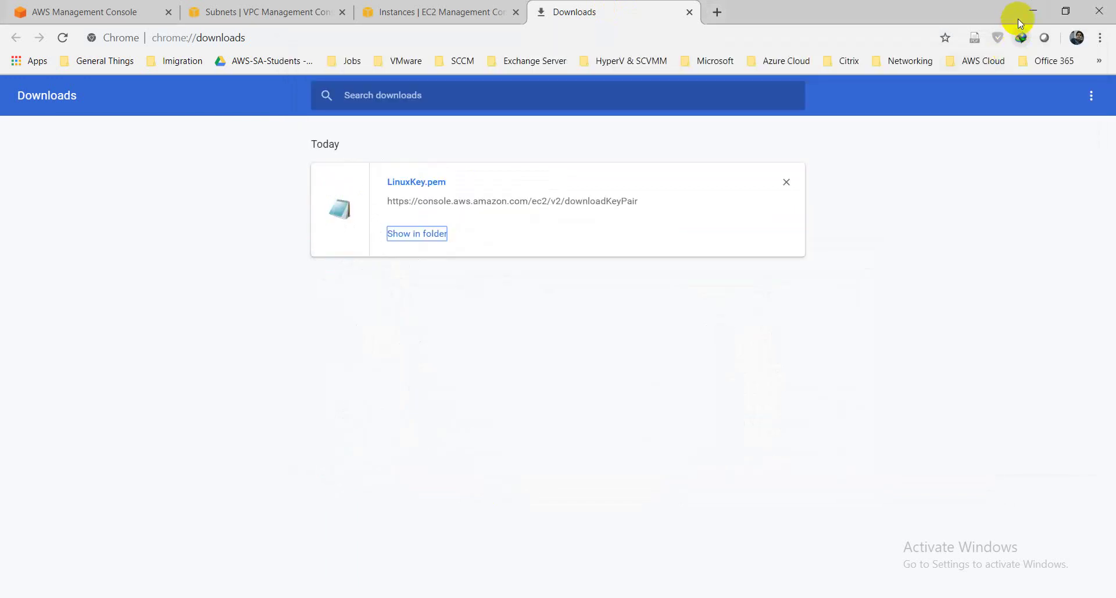
left_click(1033, 11)
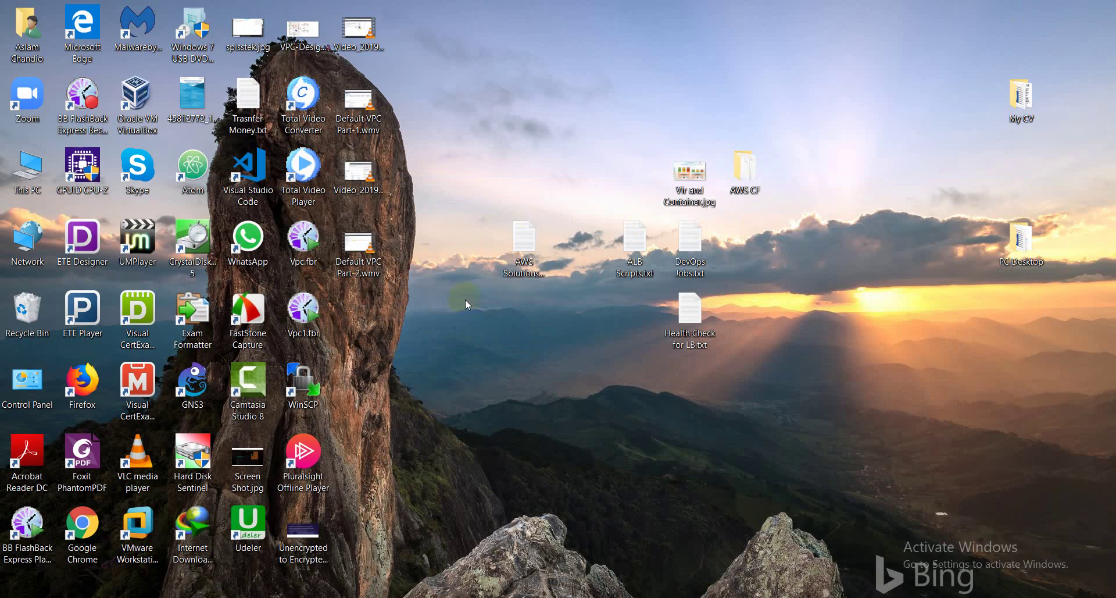
right_click(465, 299)
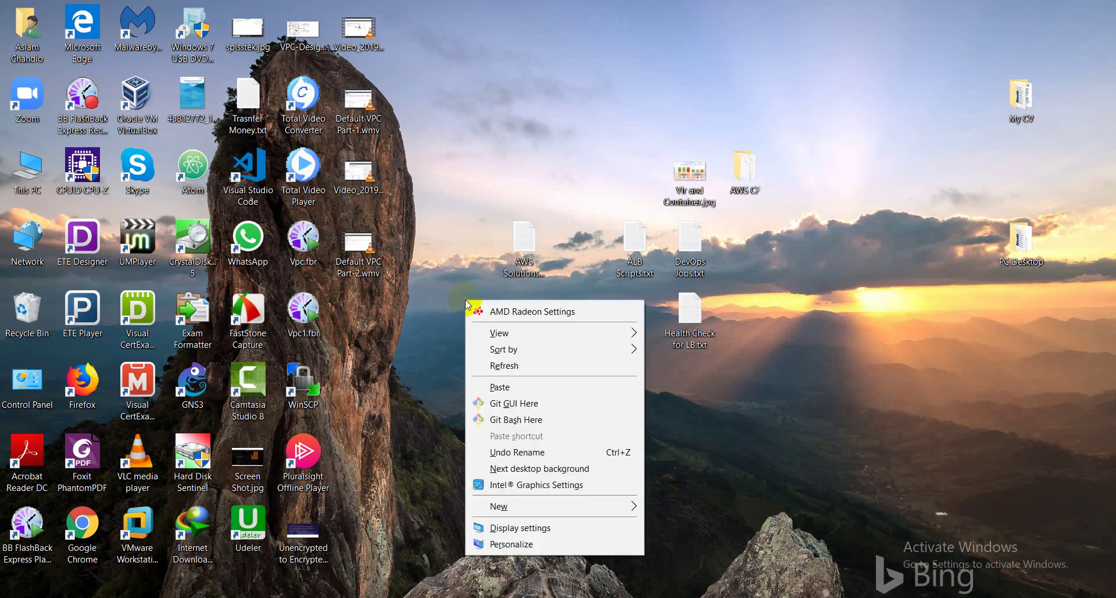
left_click(493, 386)
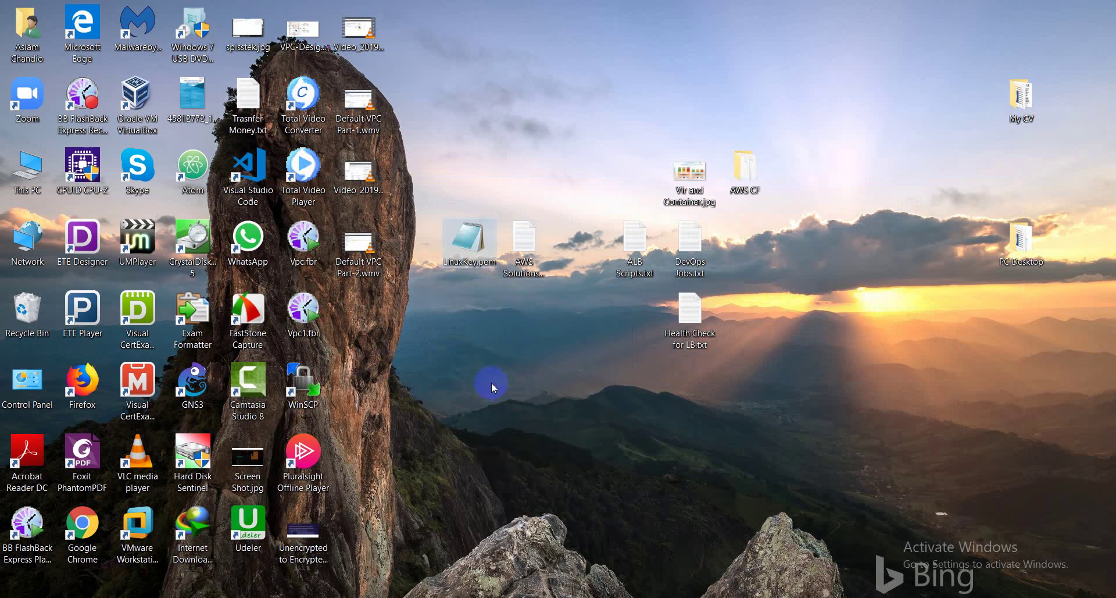
left_click(619, 584)
left_click(584, 548)
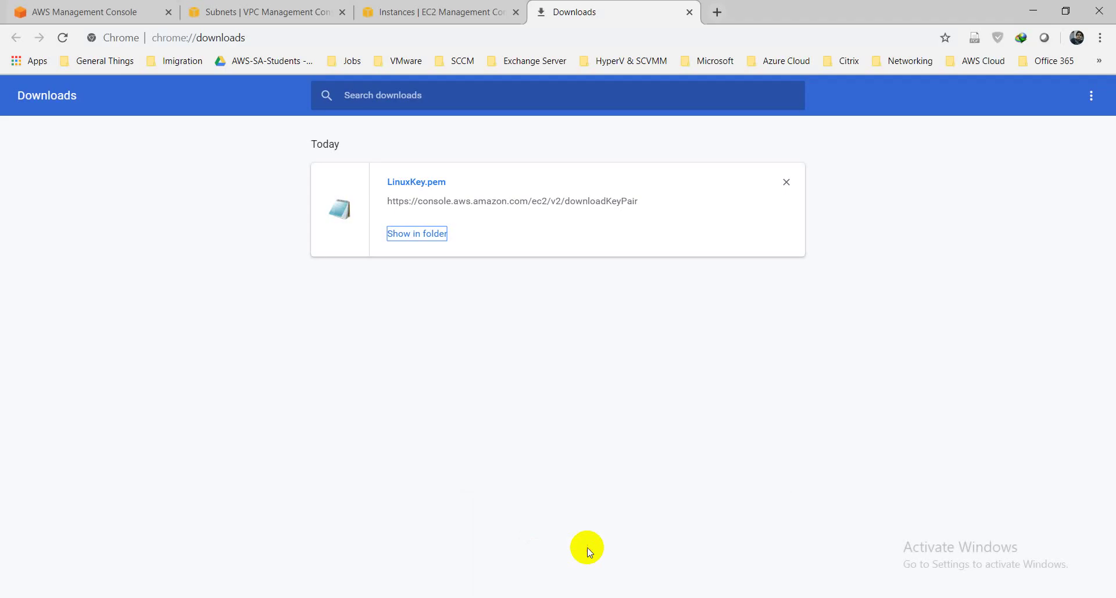
left_click(452, 11)
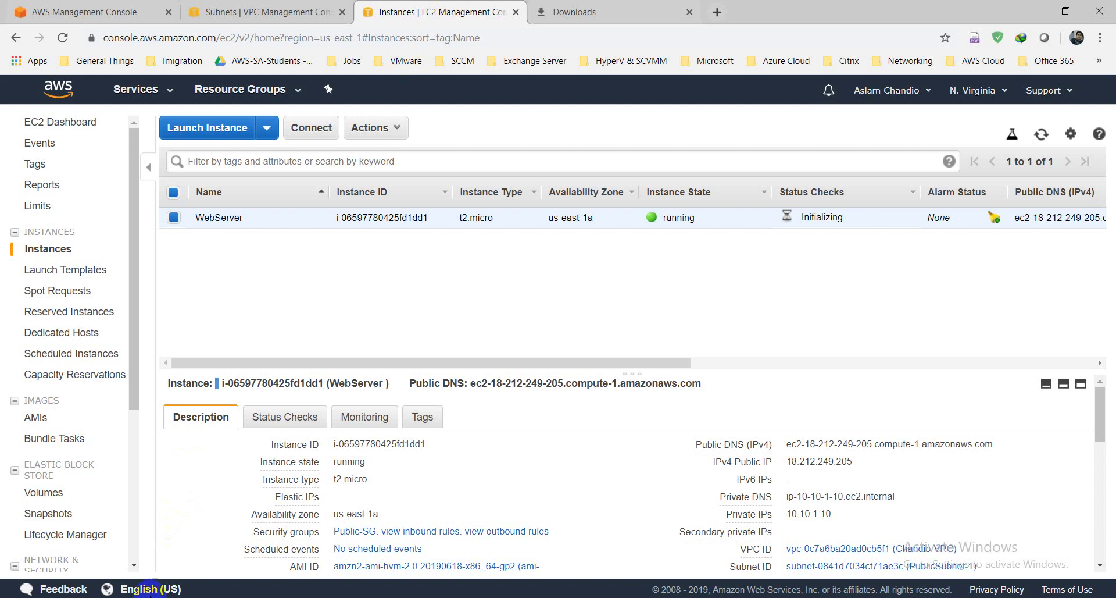
left_click(149, 588)
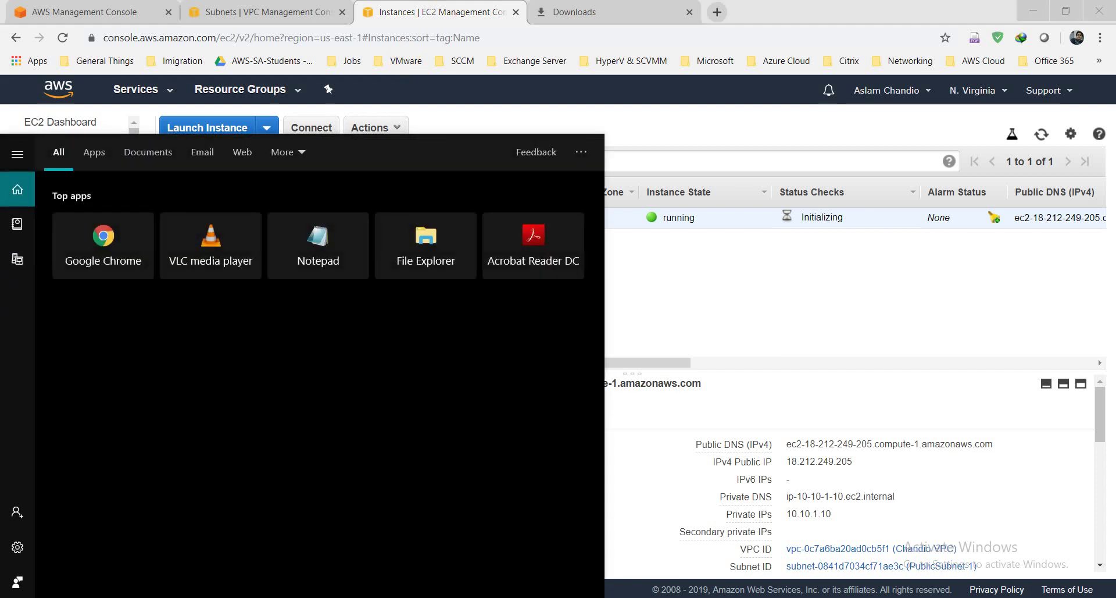
type("pu")
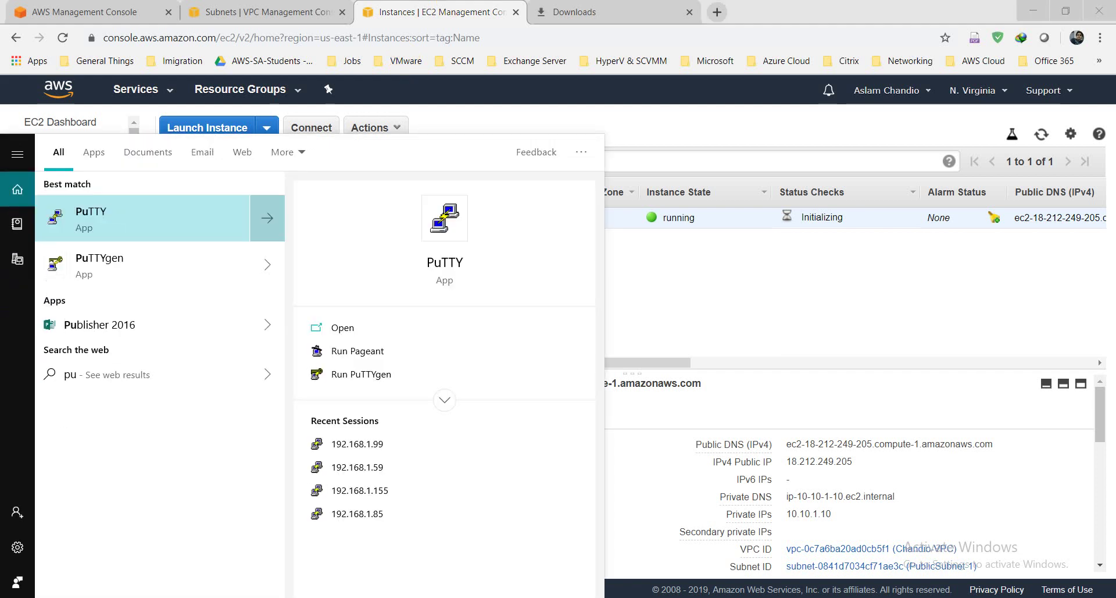
type("tyy")
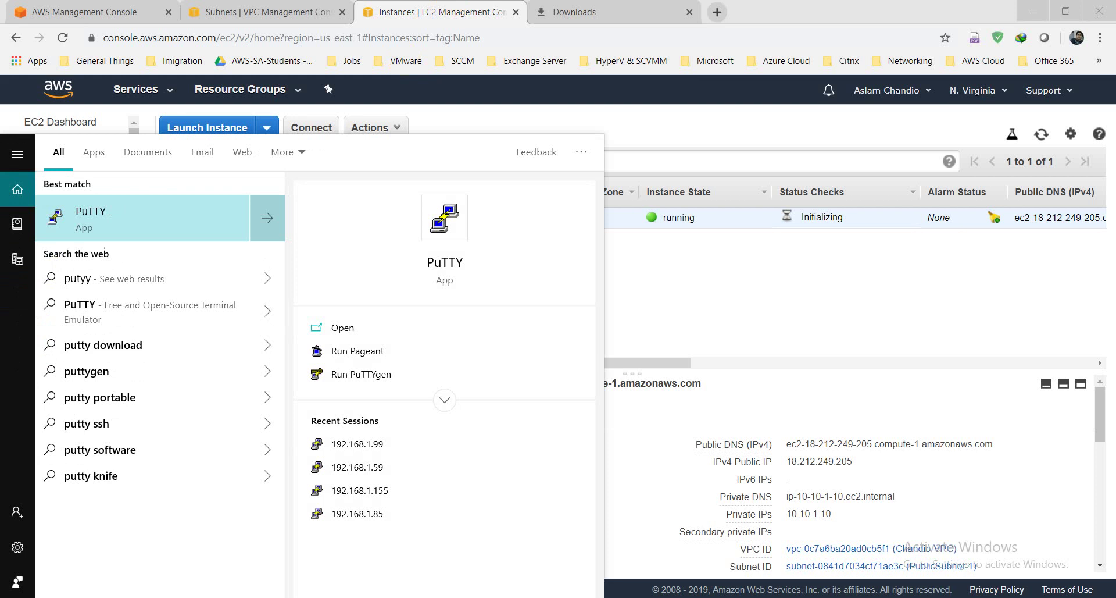
left_click(364, 375)
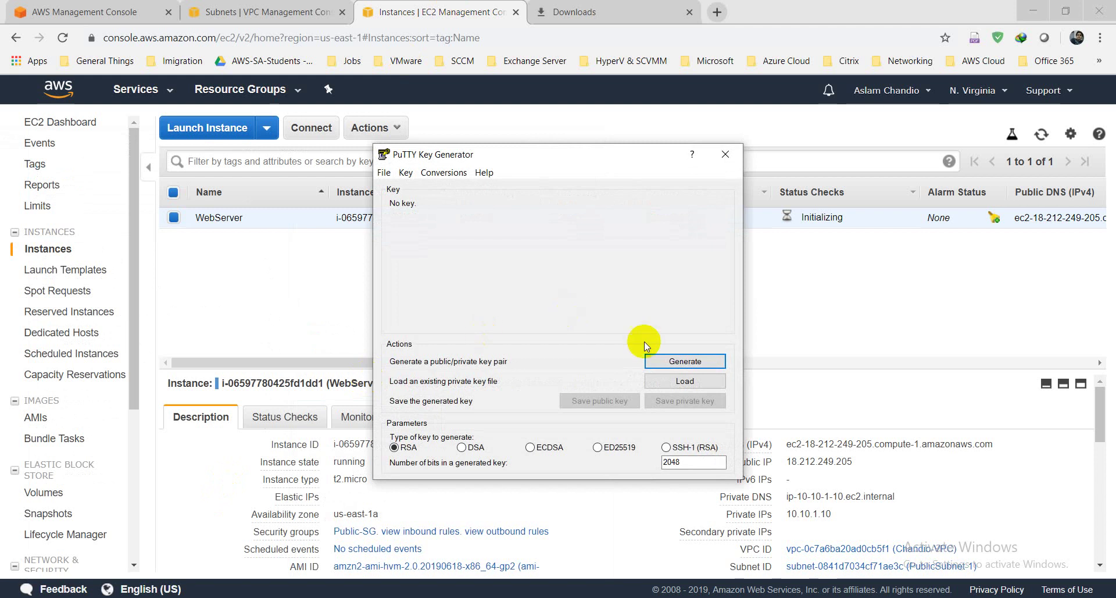
left_click(670, 362)
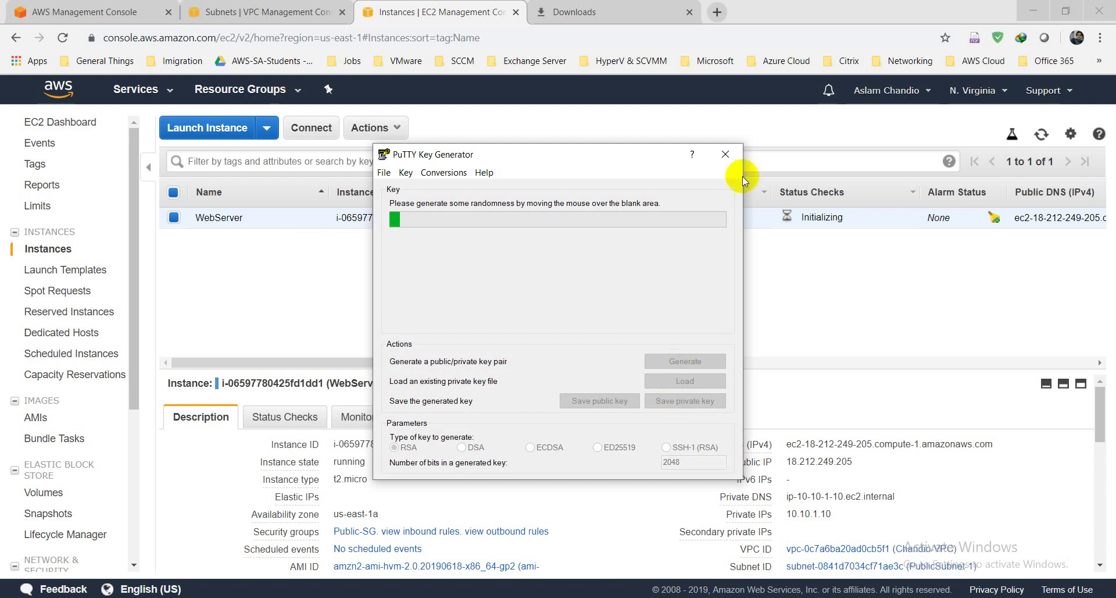
left_click(725, 155)
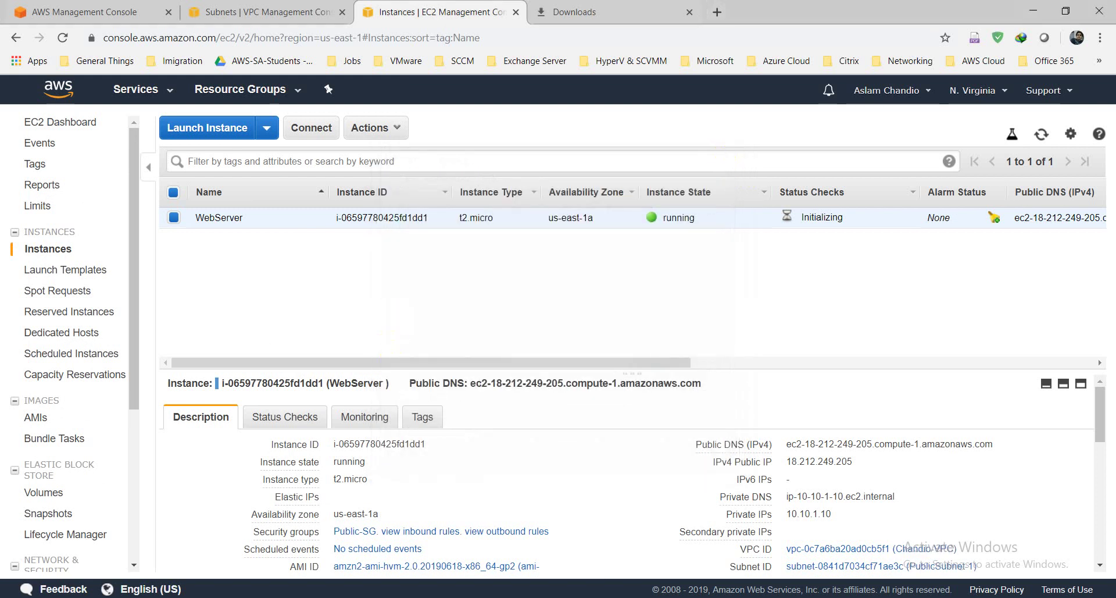
Search Windows for putty and open the PuTTYgen key generator.
key("super")
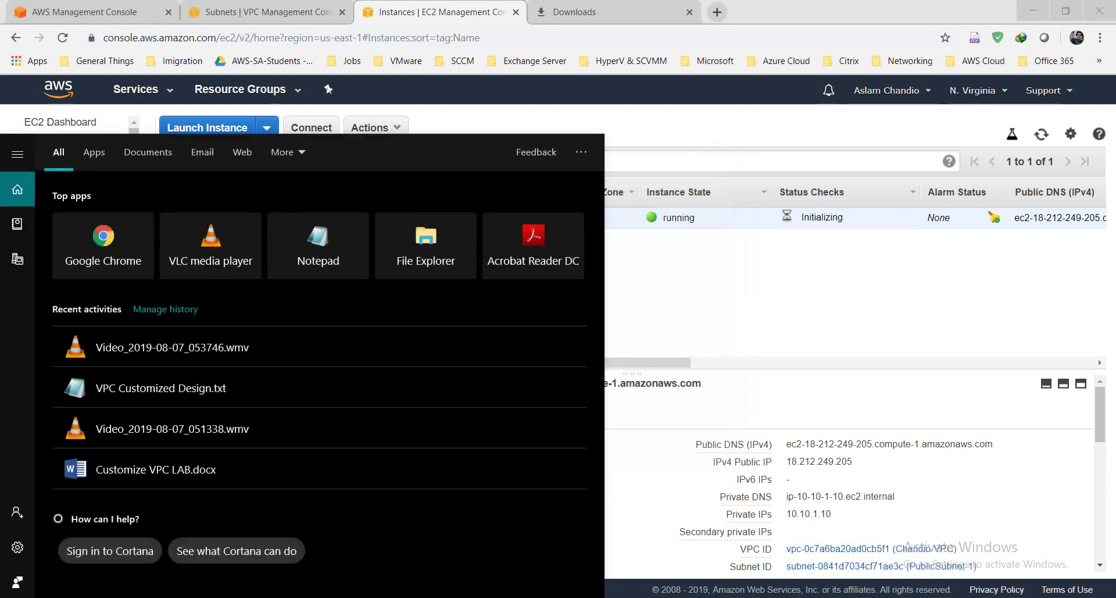
type("putt")
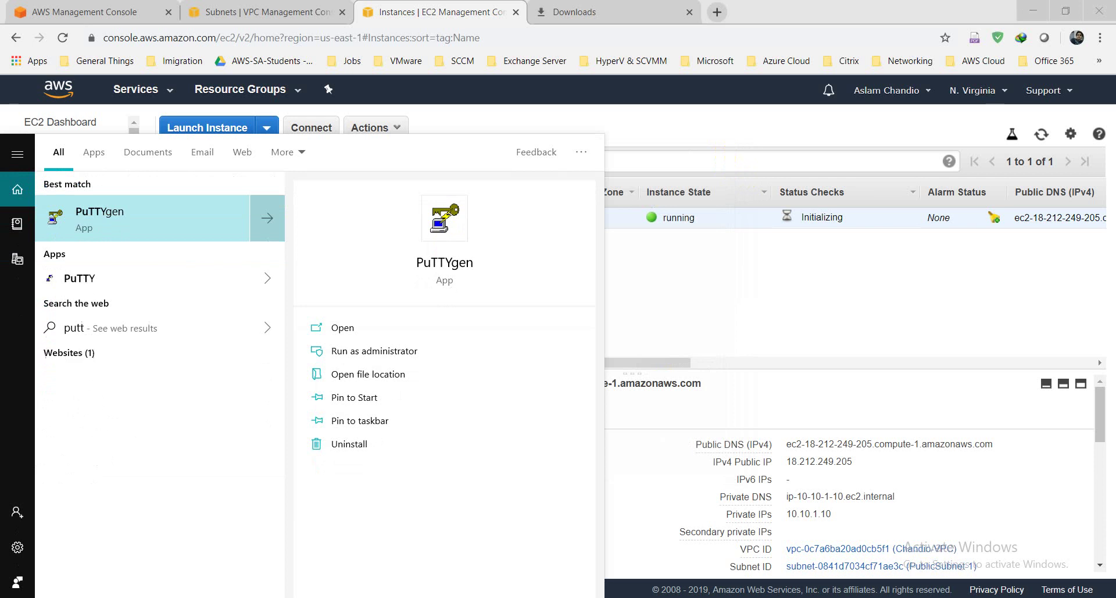
type("y")
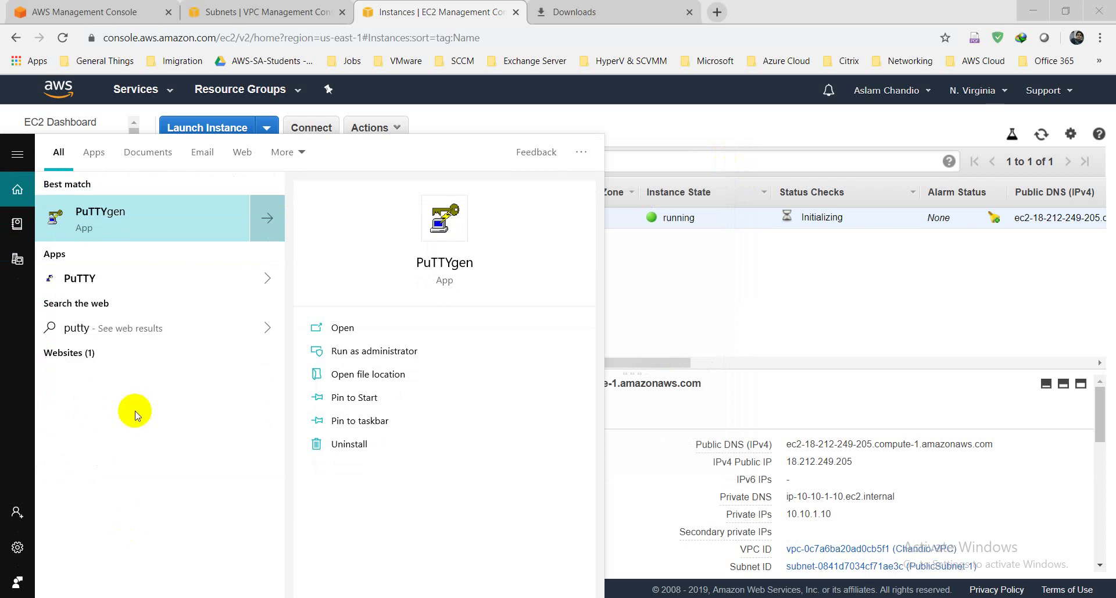
left_click(150, 218)
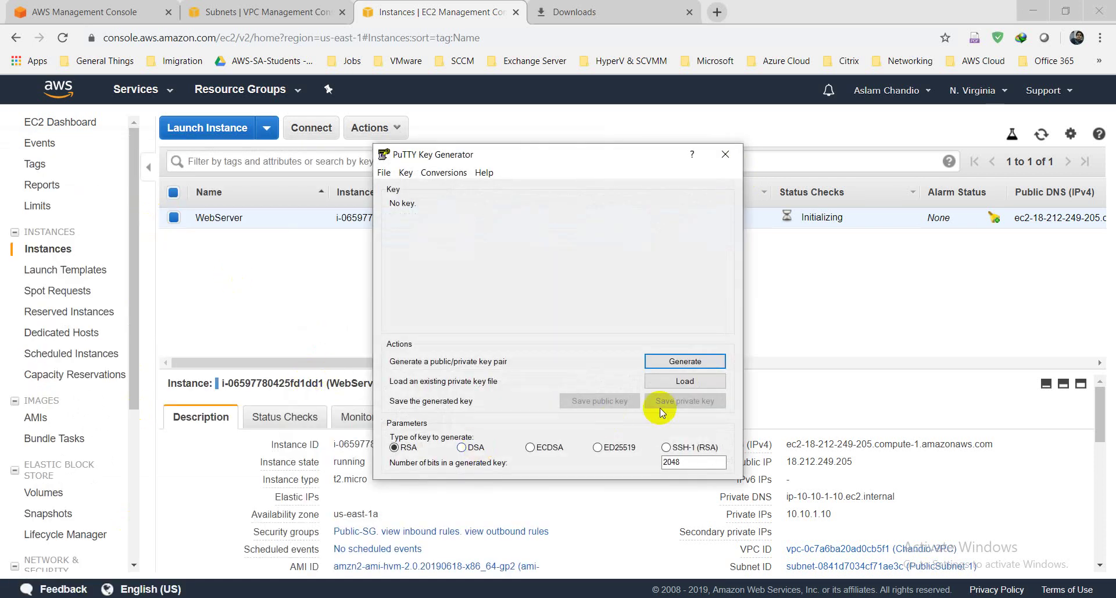
Load LinuxKey.pem from the desktop into PuTTYgen, with the file filter set to All Files.
left_click(680, 383)
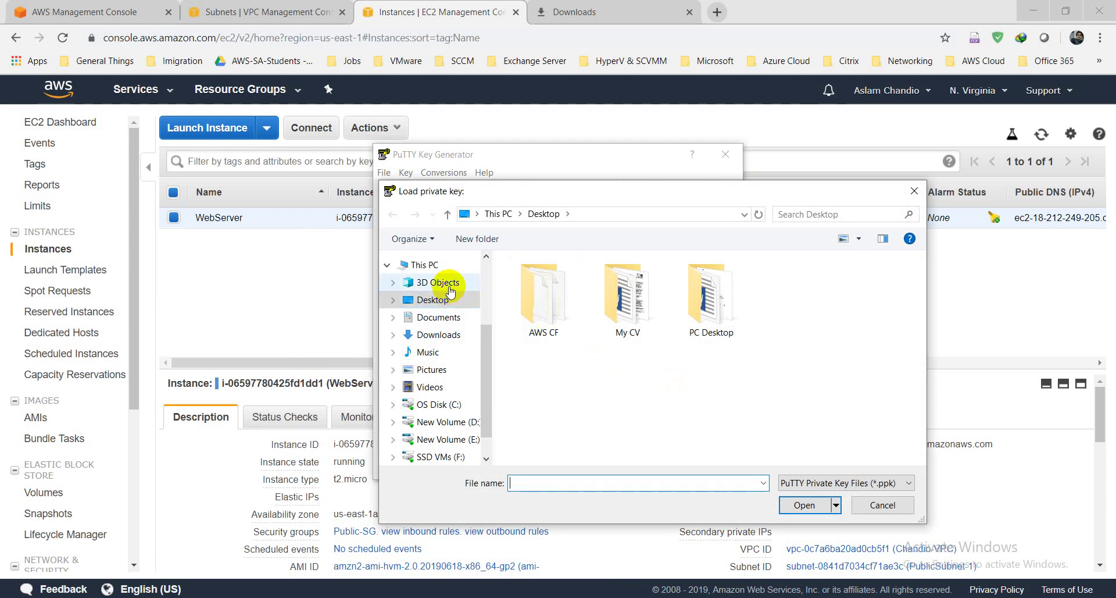
left_click(853, 485)
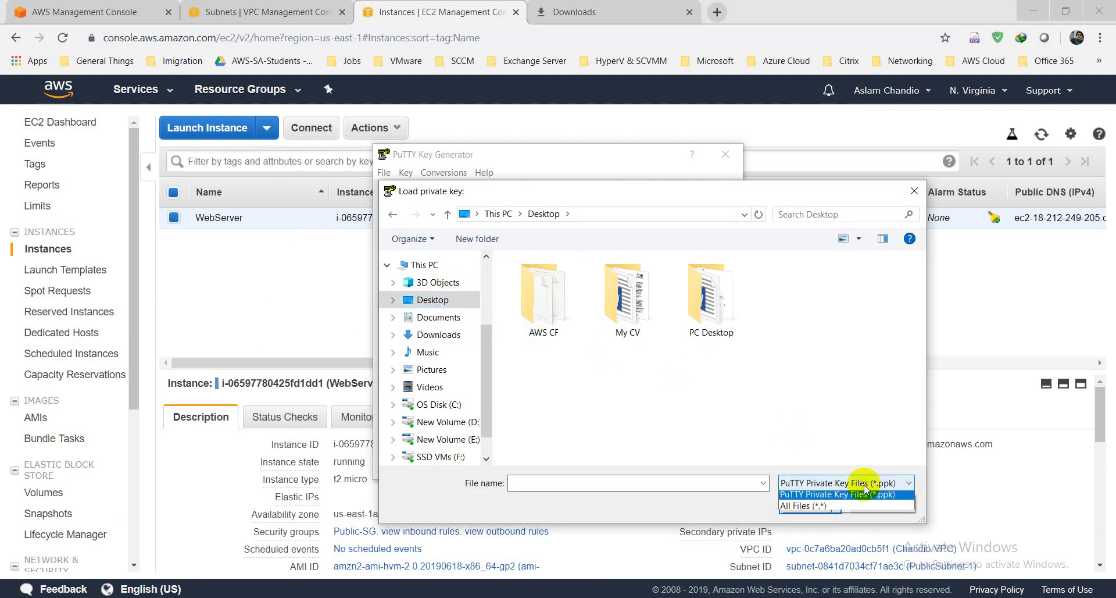
left_click(824, 510)
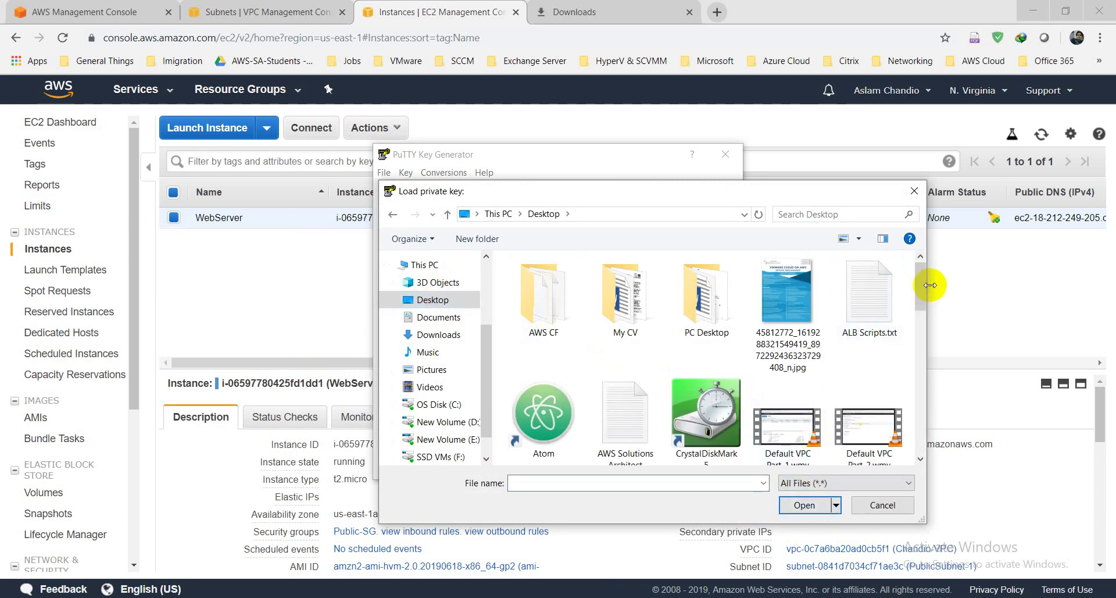
left_click_drag(927, 287, 902, 321)
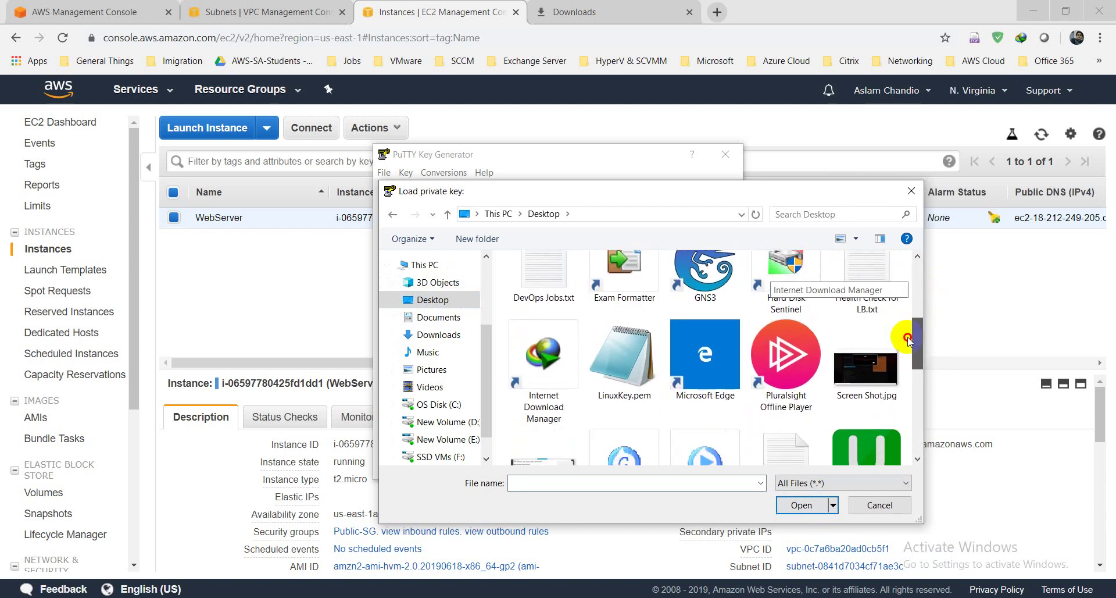
double_click(626, 351)
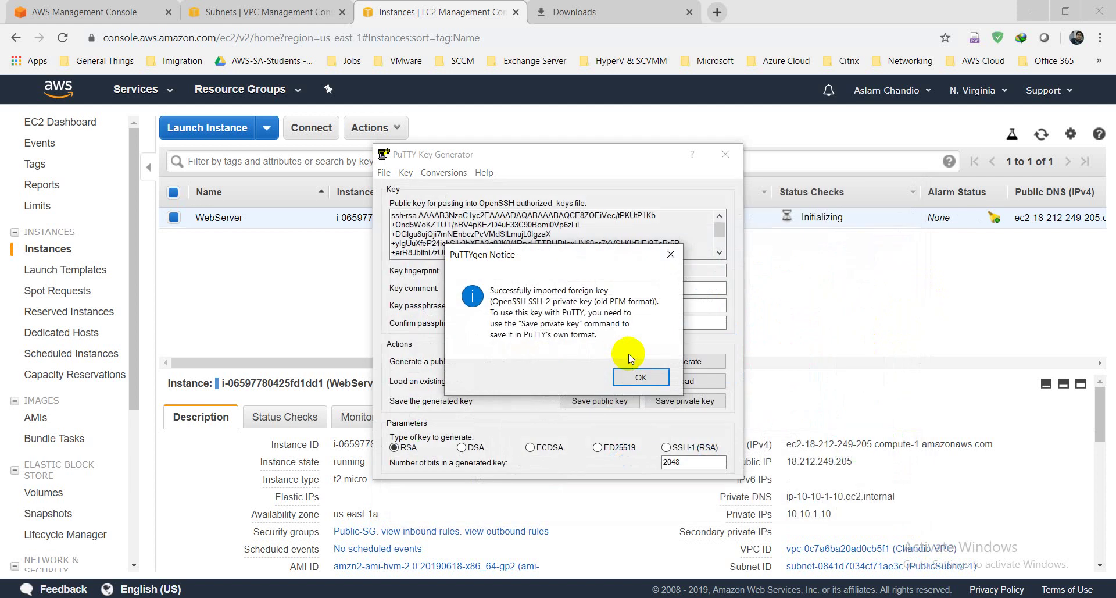
left_click(650, 378)
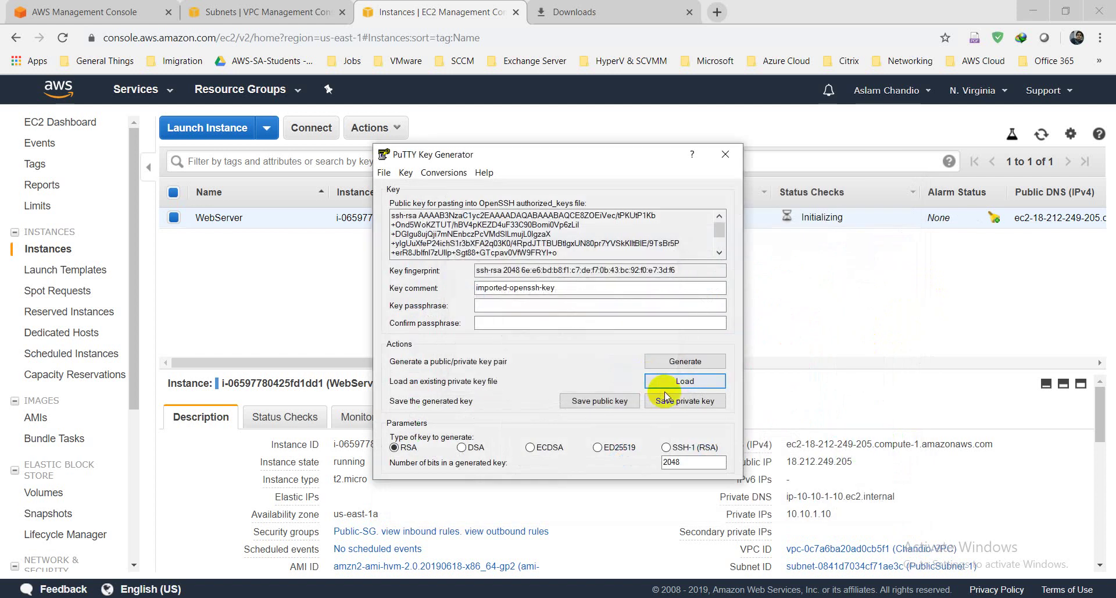
Save the private key without a passphrase as LinuxKey.ppk on the desktop and close PuTTYgen.
left_click(666, 401)
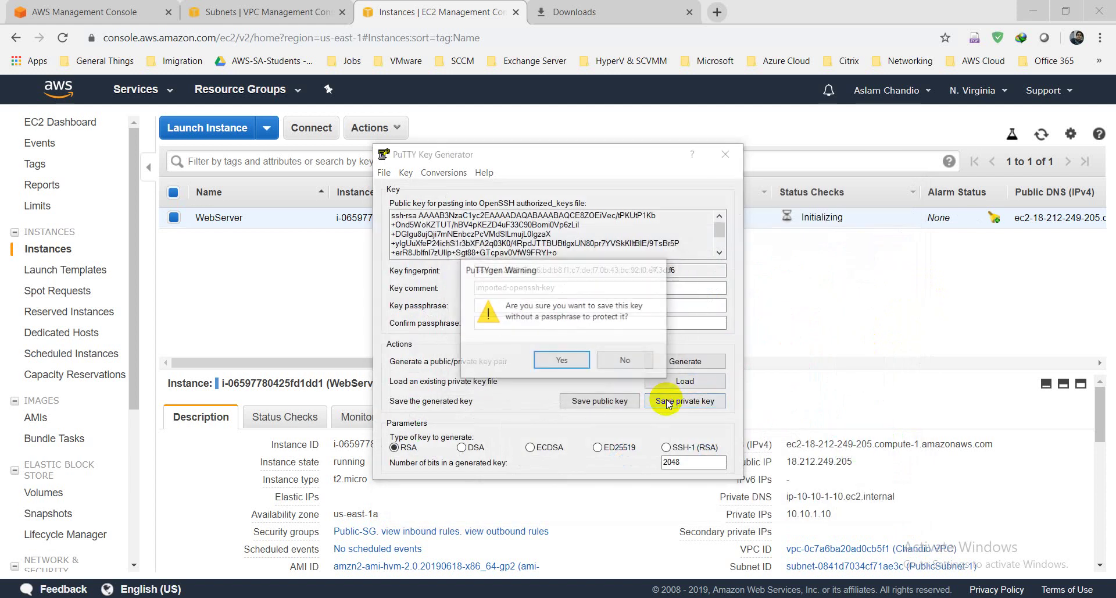
left_click(562, 360)
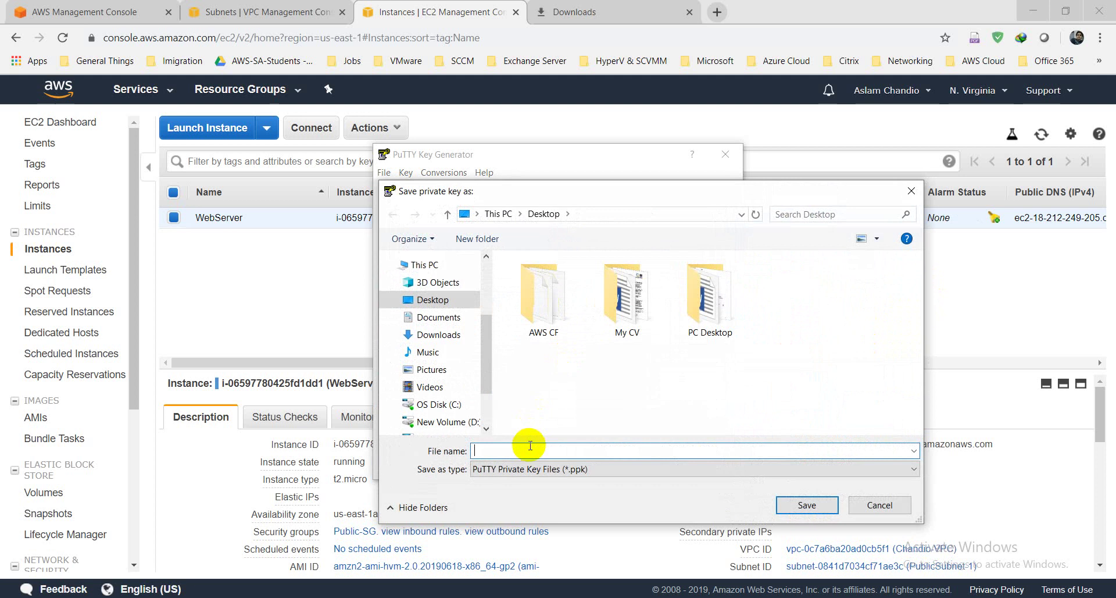
type("Linuc")
key("BackSpace")
type("x")
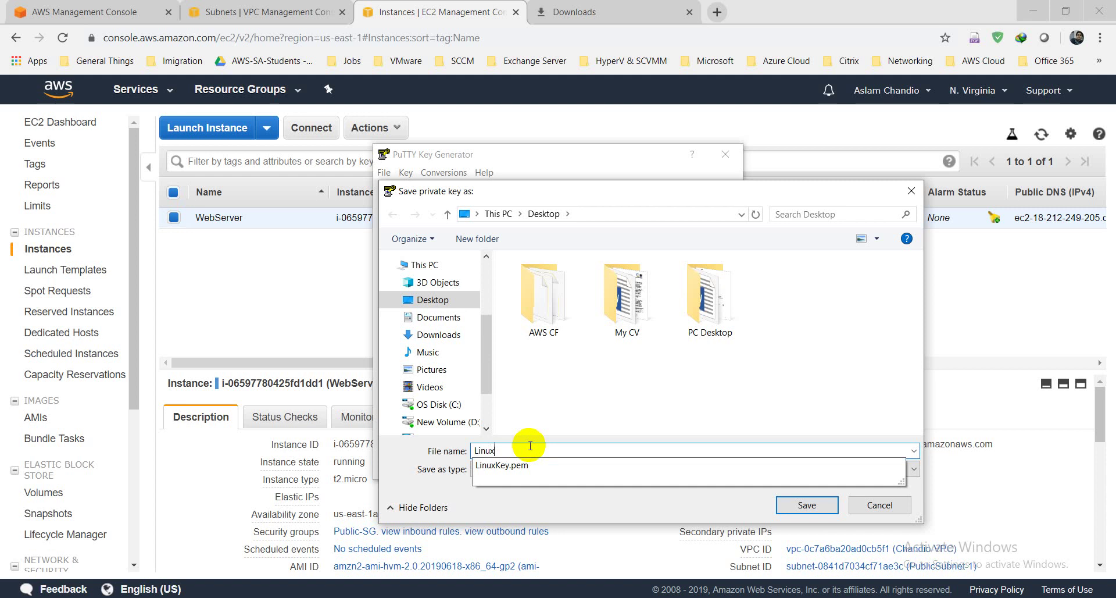
left_click(534, 464)
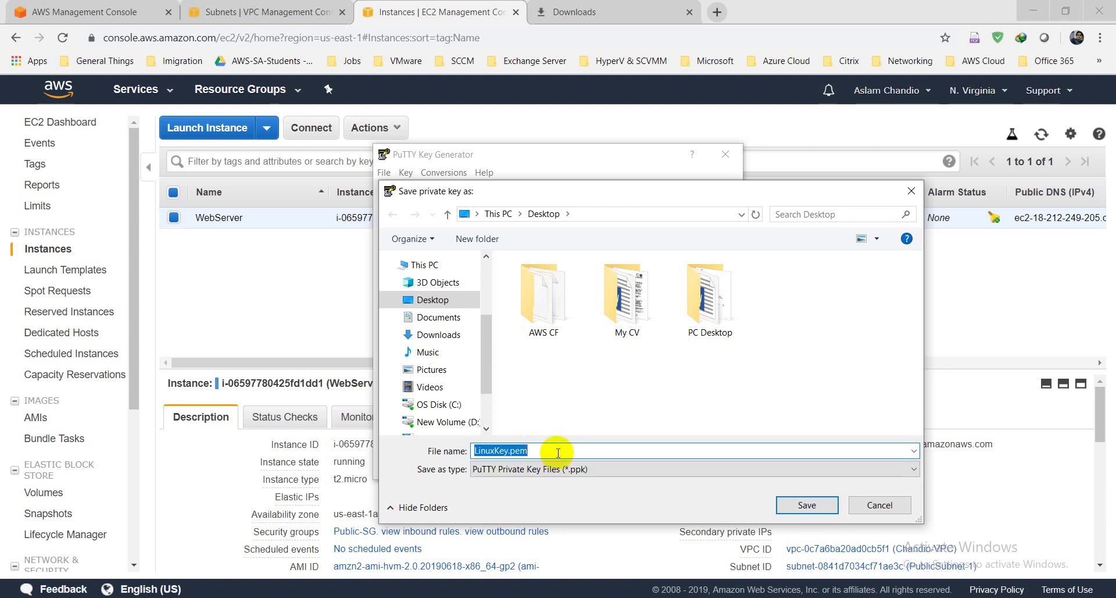
left_click(558, 452)
key("BackSpace")
key("BackSpace")
key("BackSpace")
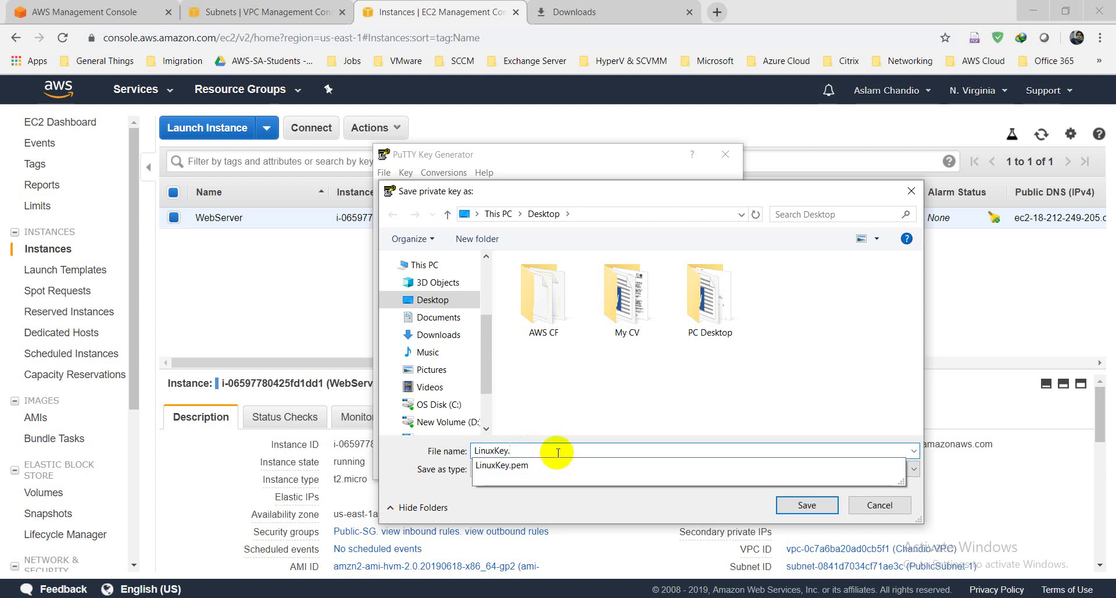
type("ppk")
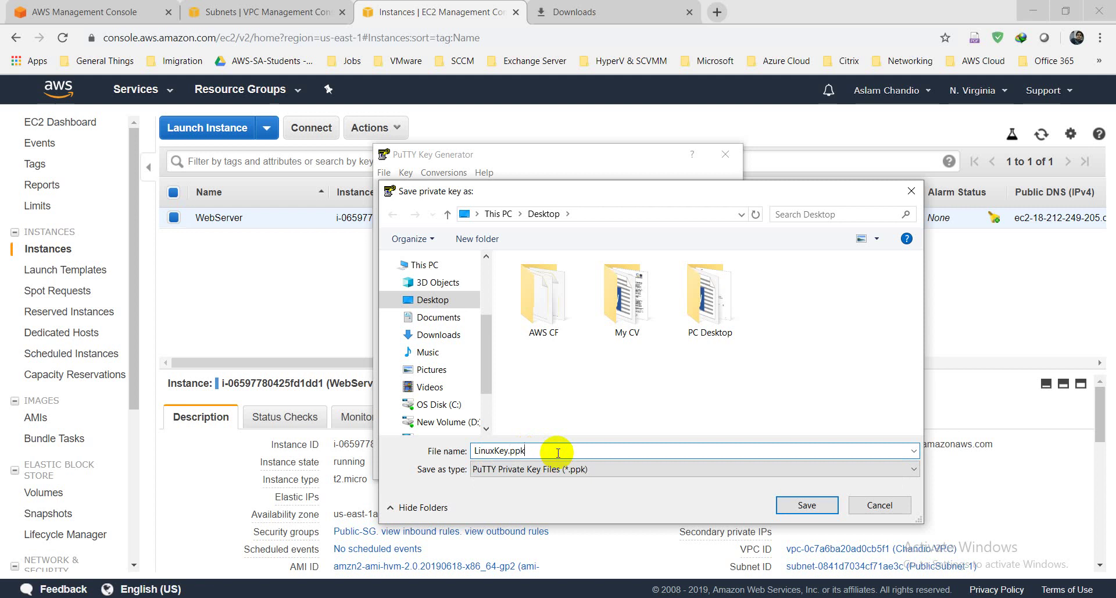
left_click(800, 507)
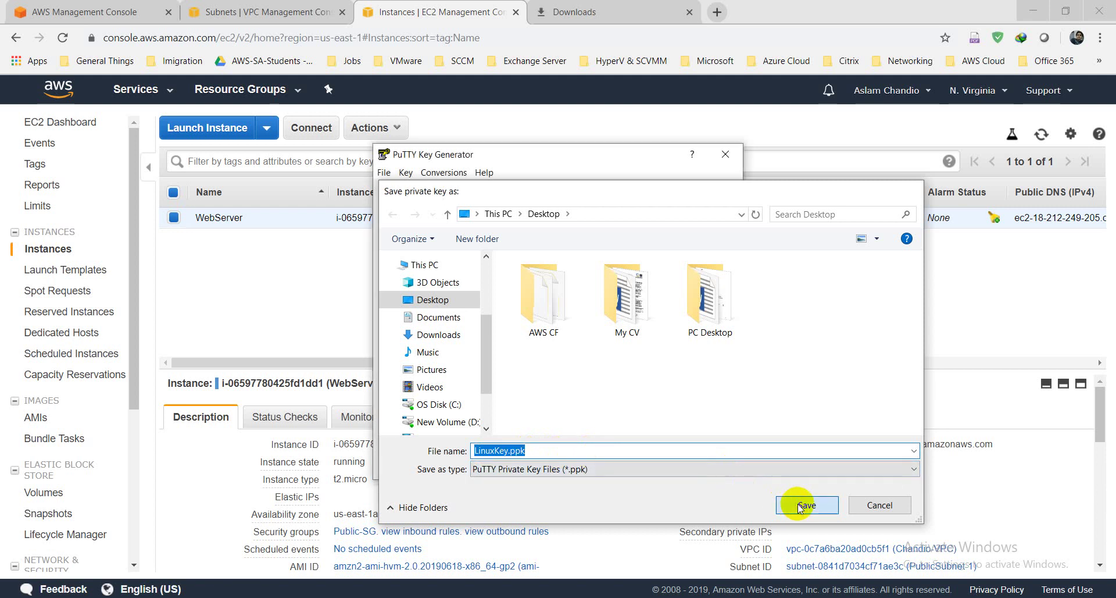
left_click(725, 154)
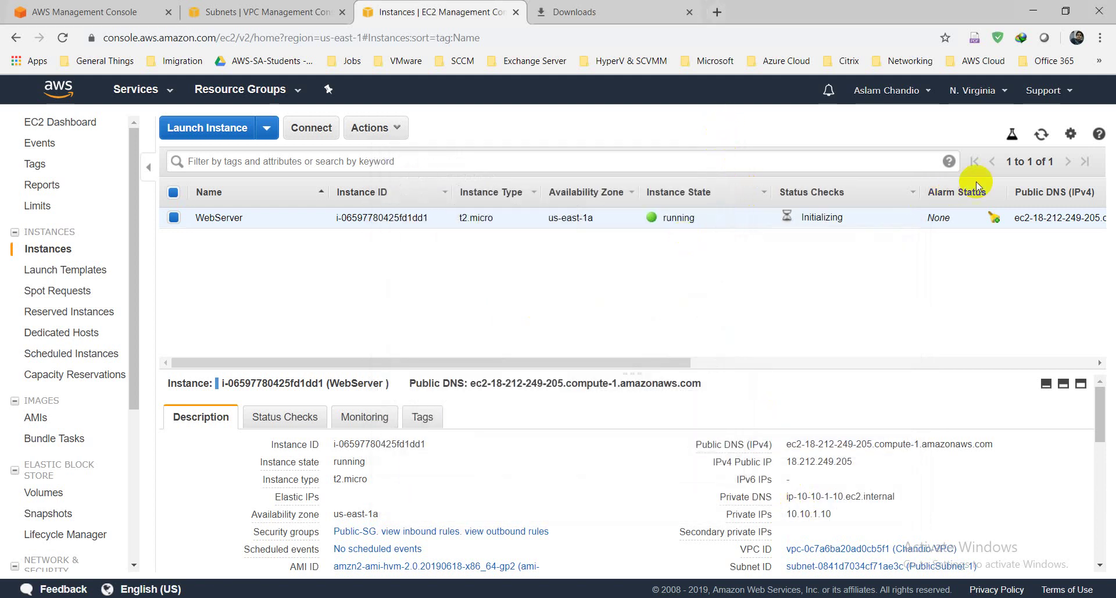
Refresh the instances list and examine WebServer's status checks and description details, including its public IP, availability zone and key pair.
left_click(1041, 134)
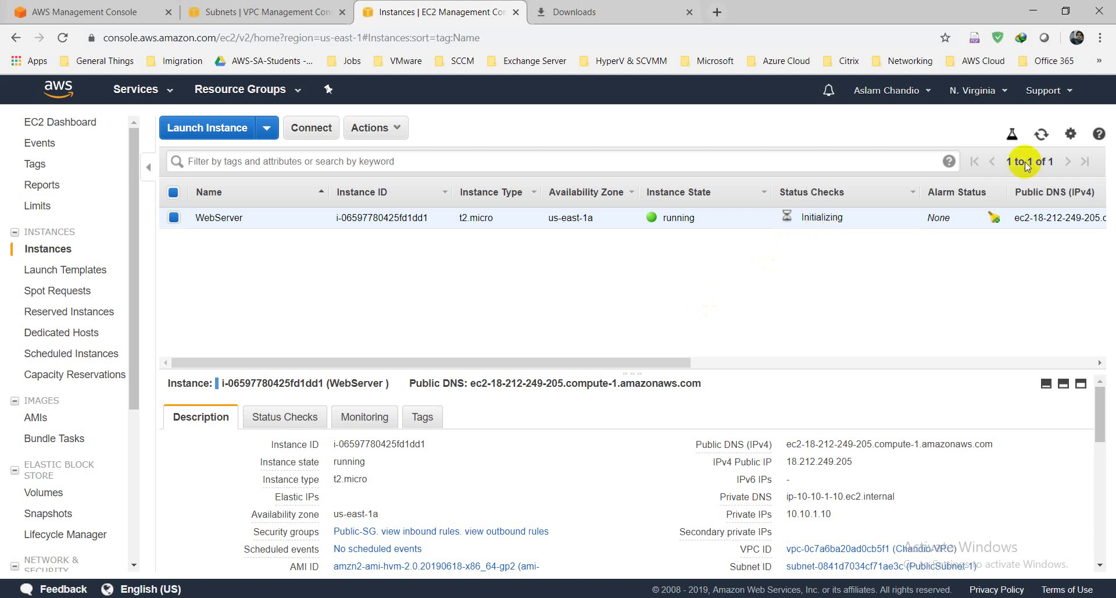
left_click(1043, 135)
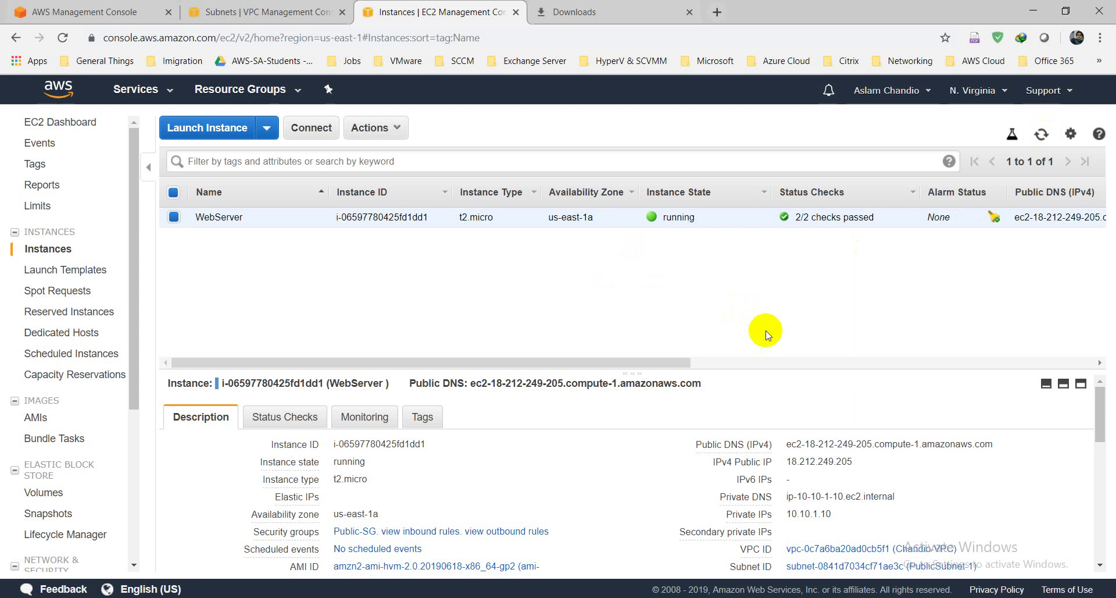
left_click(1062, 385)
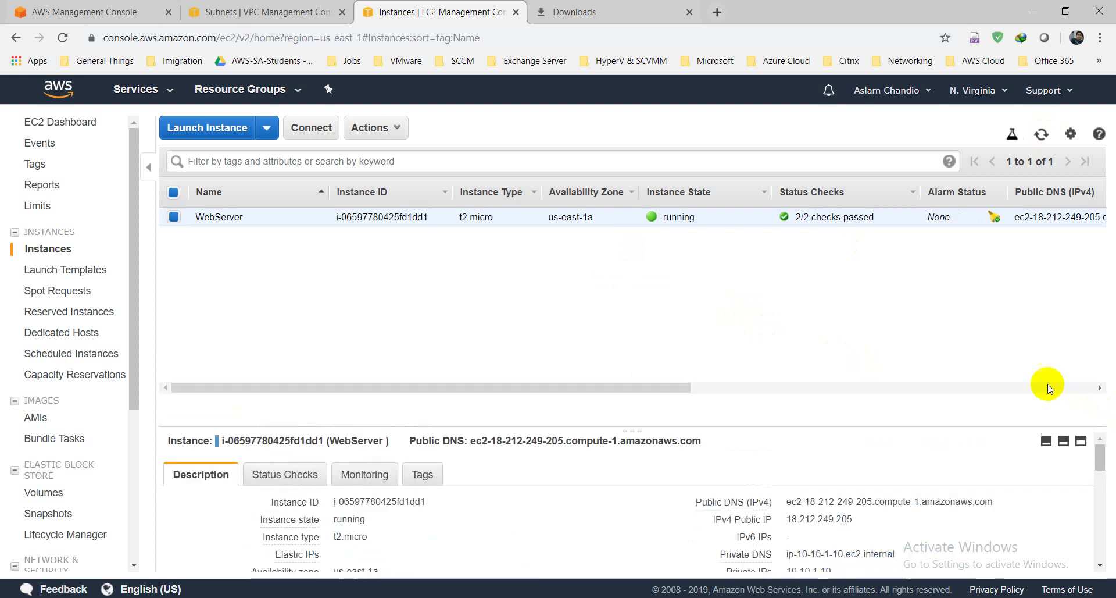
left_click(1079, 551)
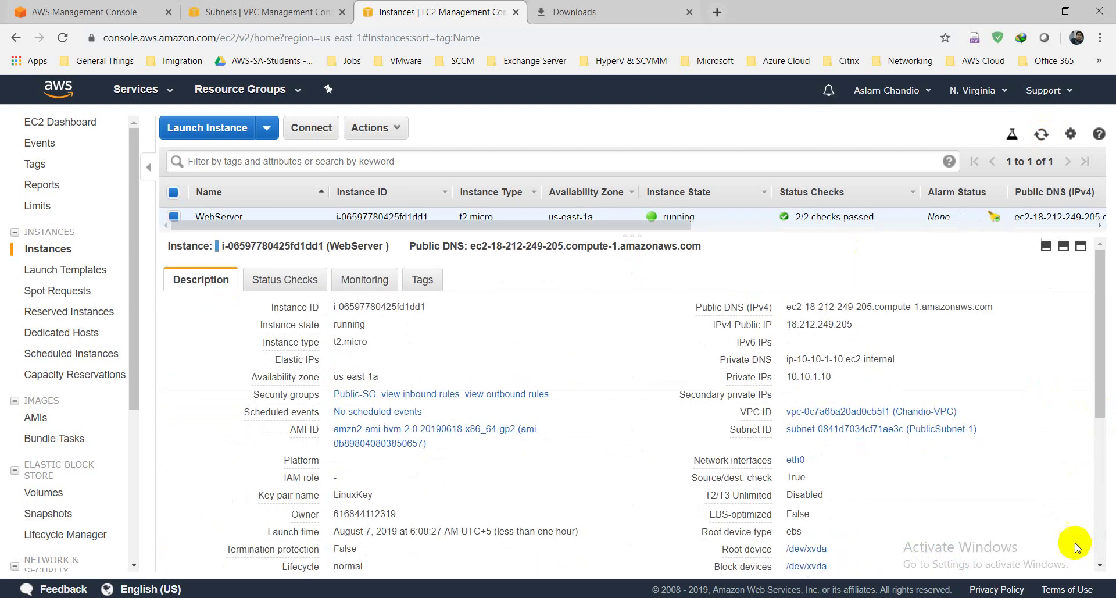
scroll(1101, 352, "down", 1)
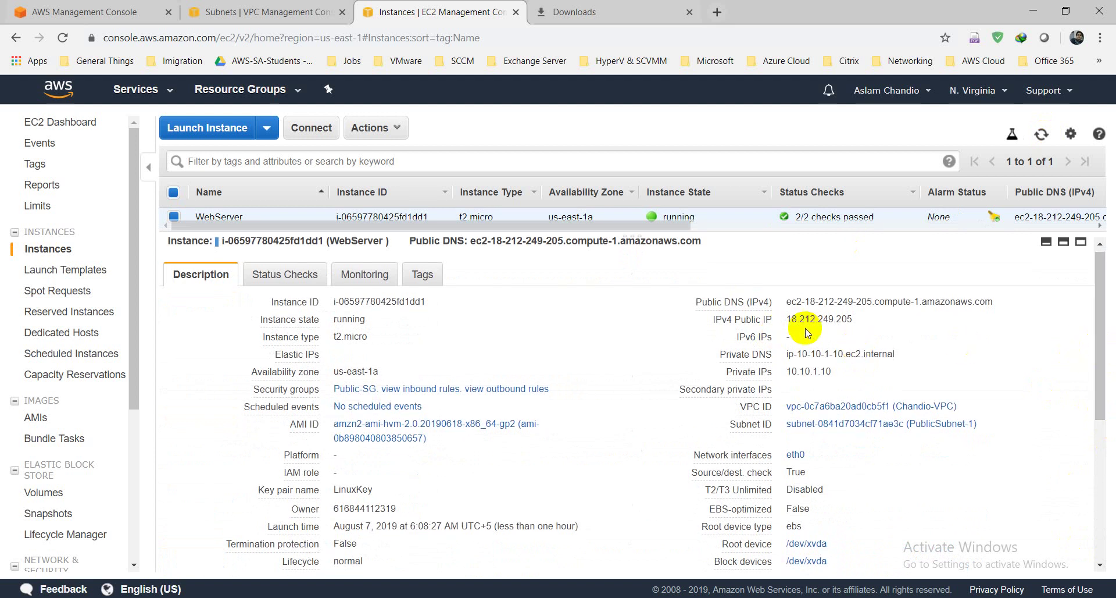
mouse_move(814, 321)
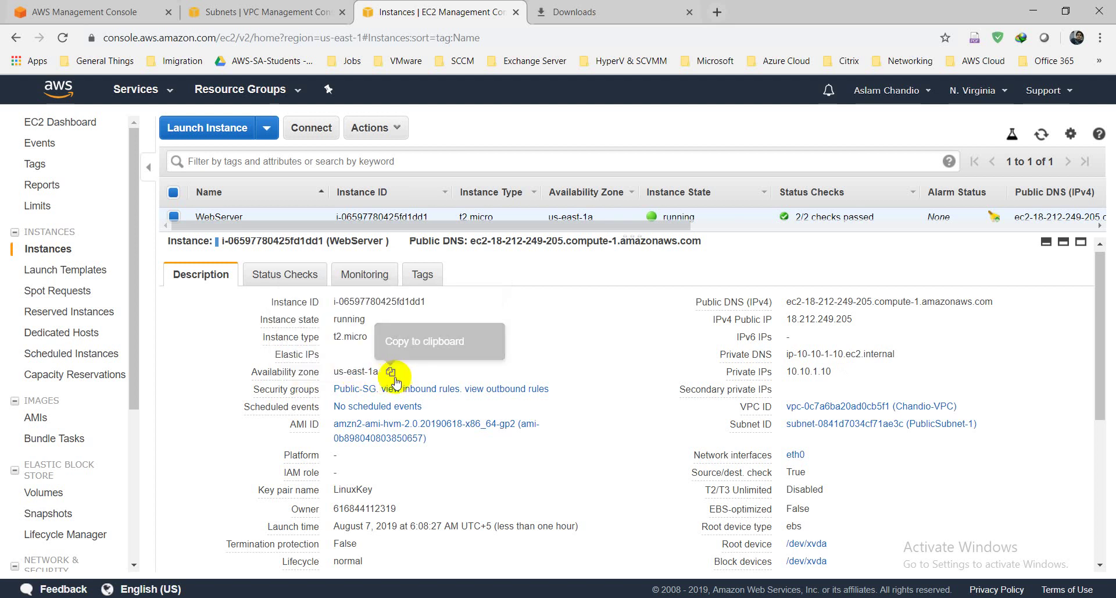
left_click(393, 376)
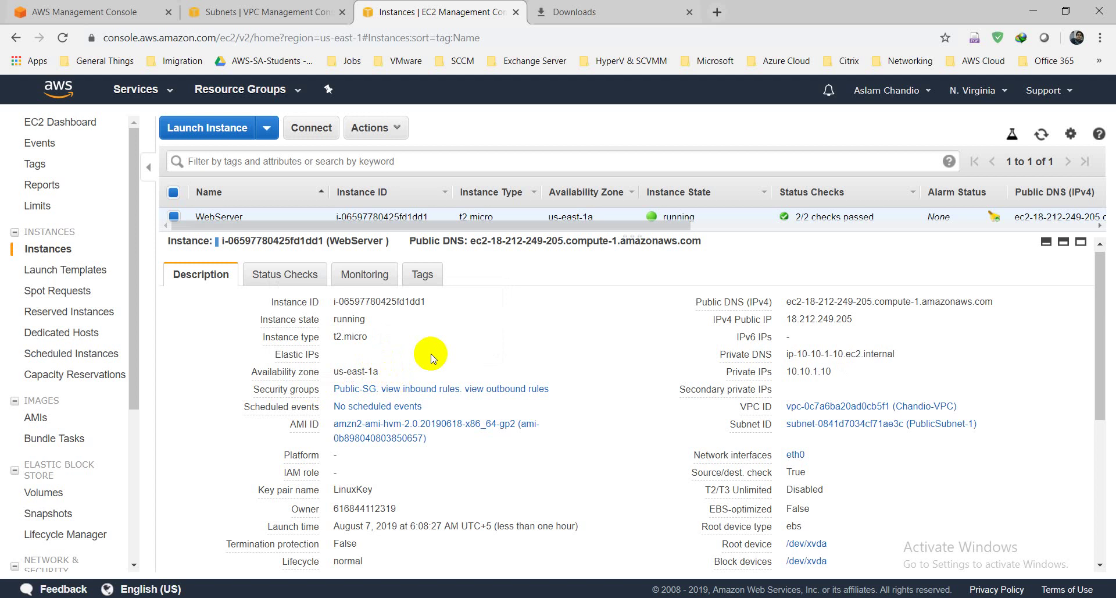
mouse_move(335, 494)
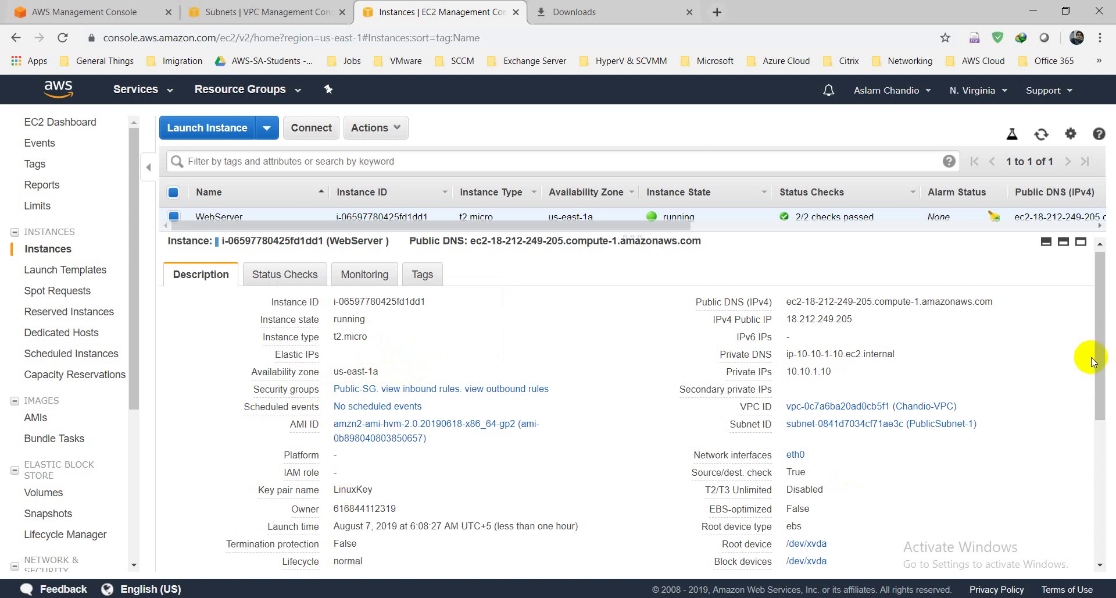
left_click_drag(1099, 348, 1108, 515)
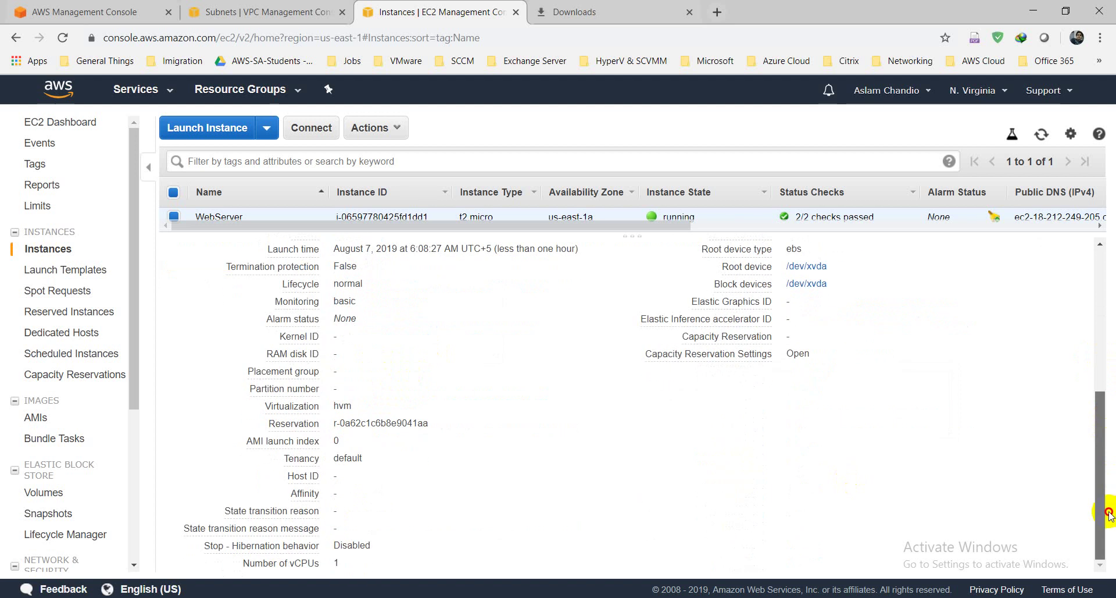
left_click_drag(1108, 514, 1100, 325)
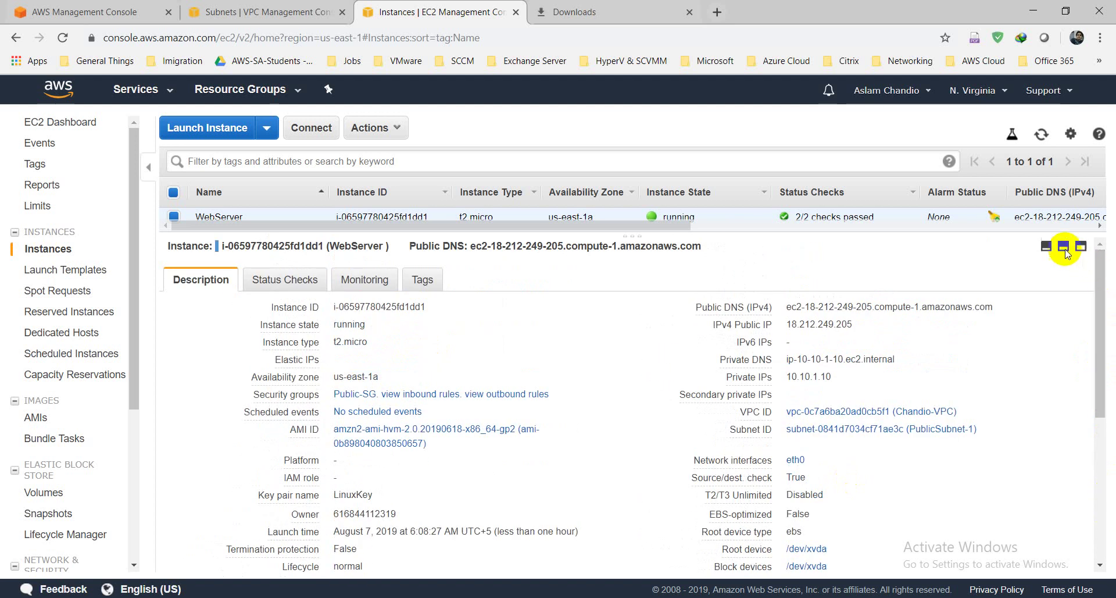
left_click(1064, 247)
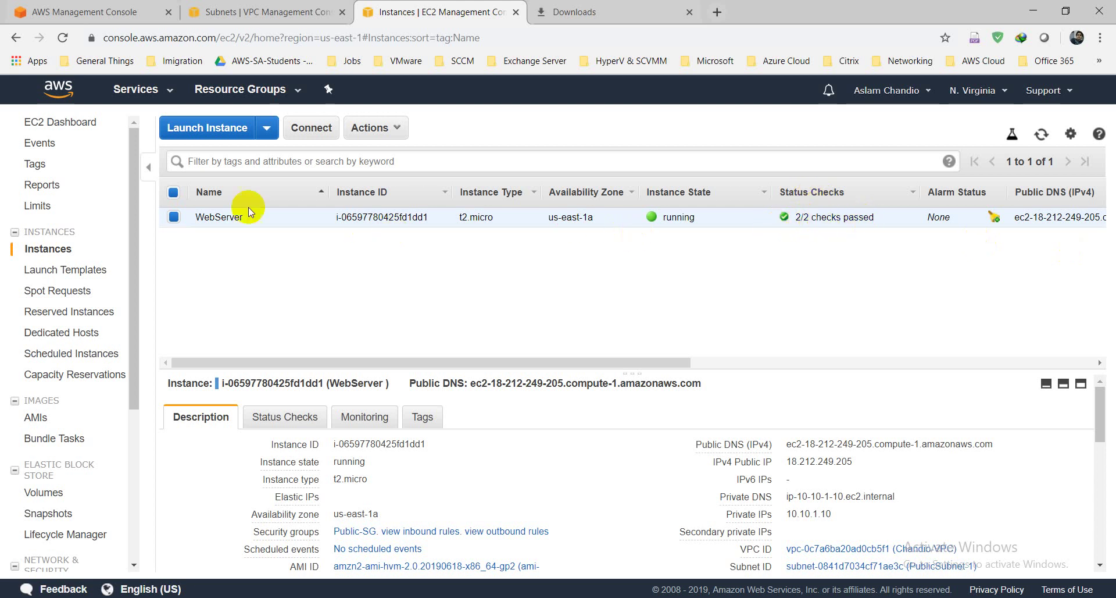
Open PuTTY and enter WebServer's IPv4 public IP 18.212.249.205, copied from the EC2 console, as the host name.
left_click(178, 216)
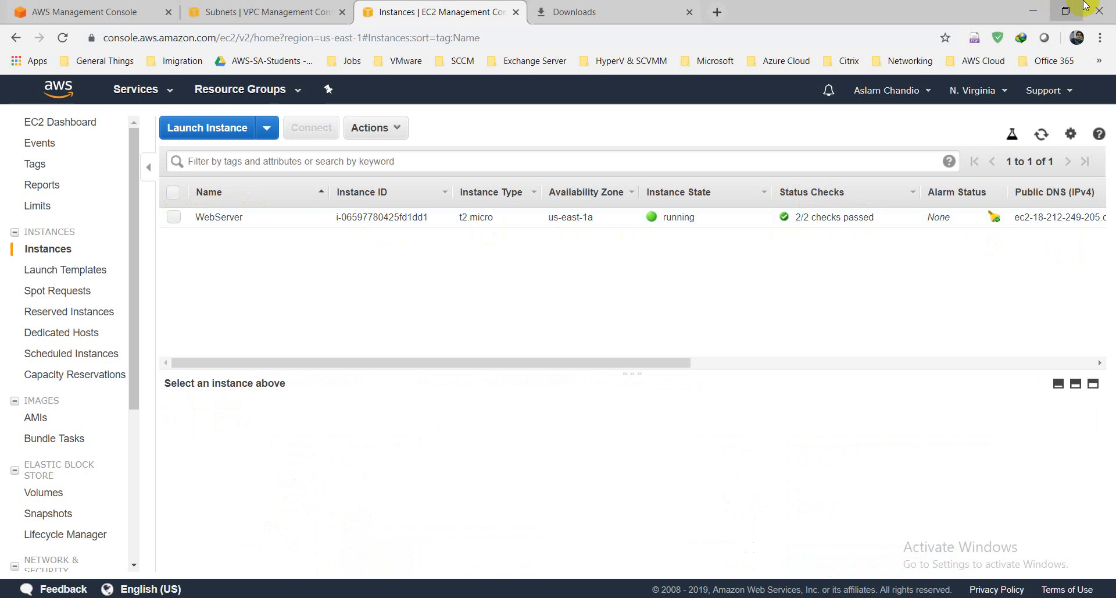
left_click(1034, 5)
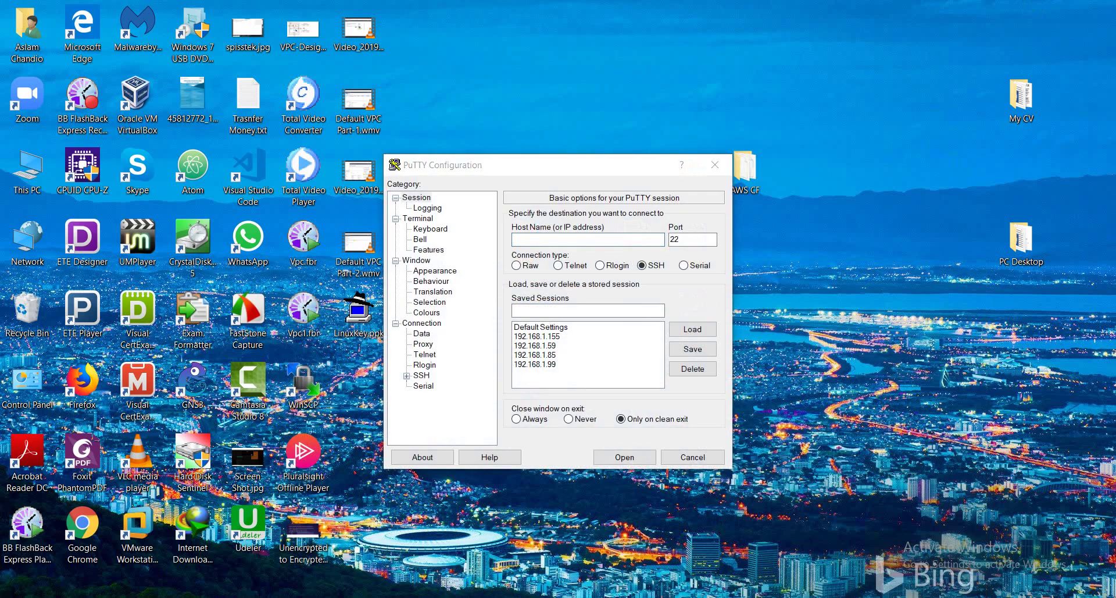
left_click(572, 559)
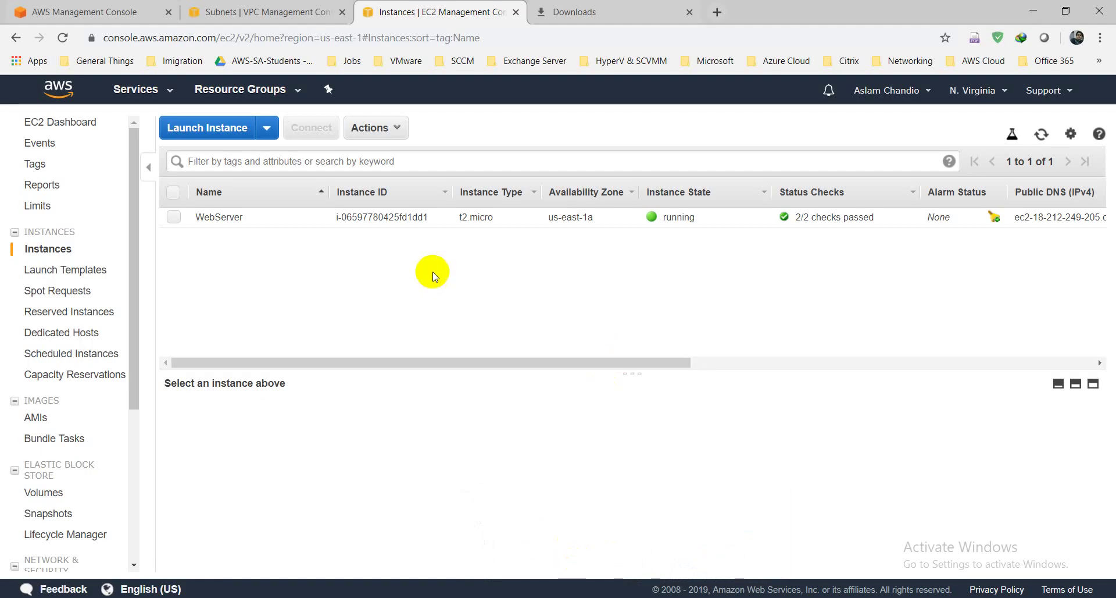
left_click(173, 217)
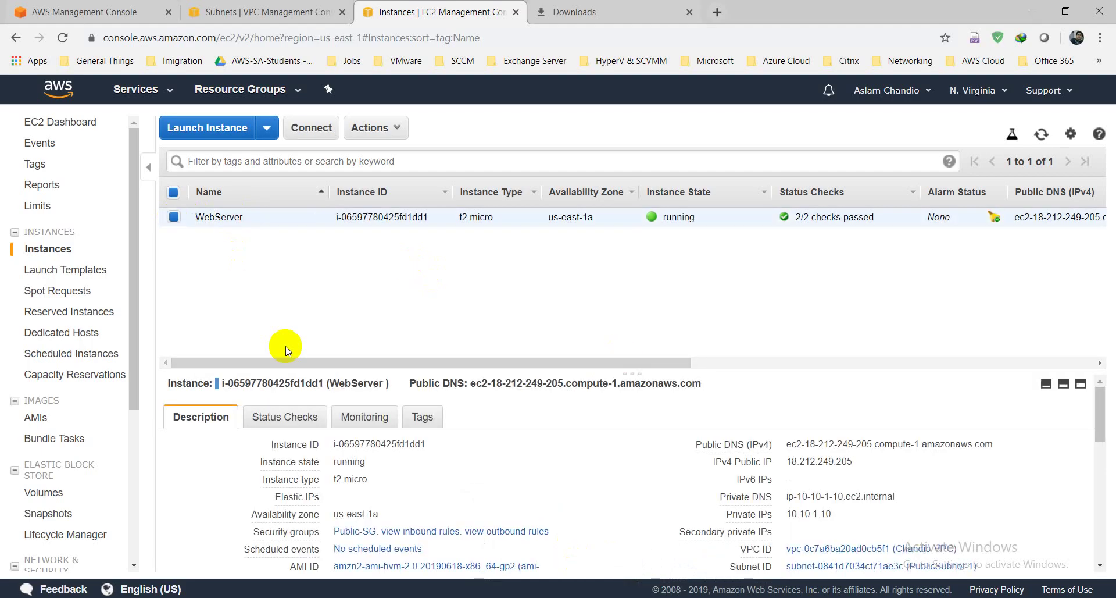
left_click(865, 463)
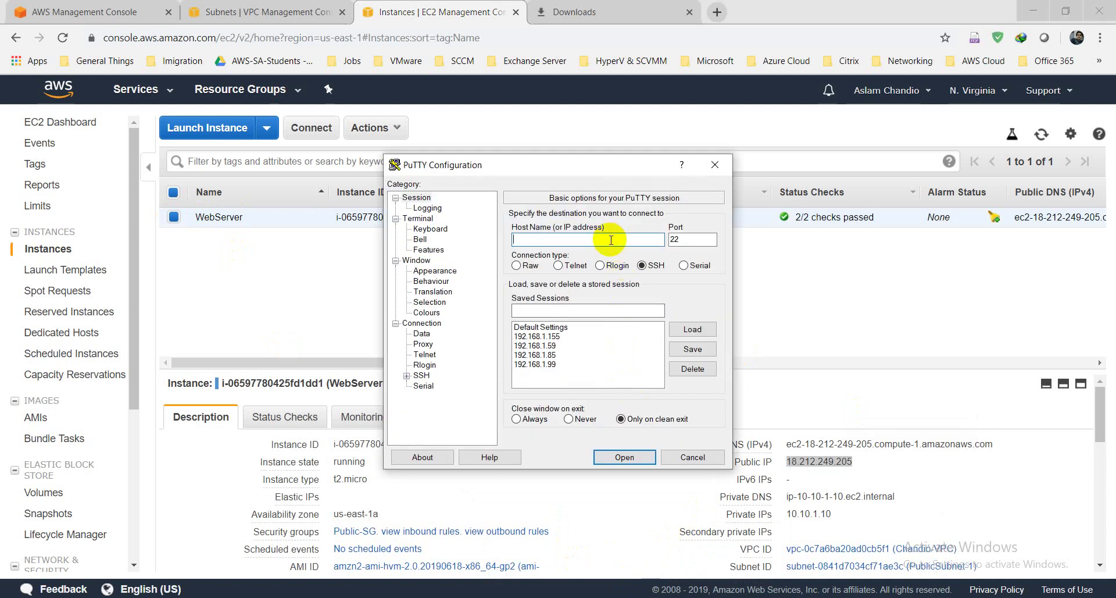
key("ctrl+v")
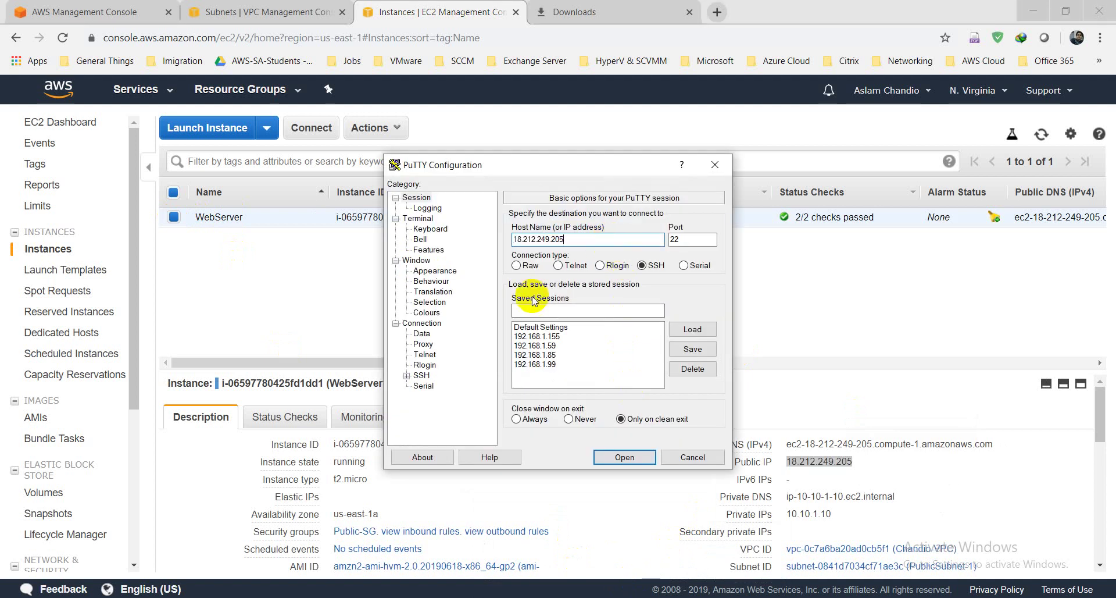
Set the private key file for SSH authentication to LinuxKey.ppk from the desktop.
left_click(422, 323)
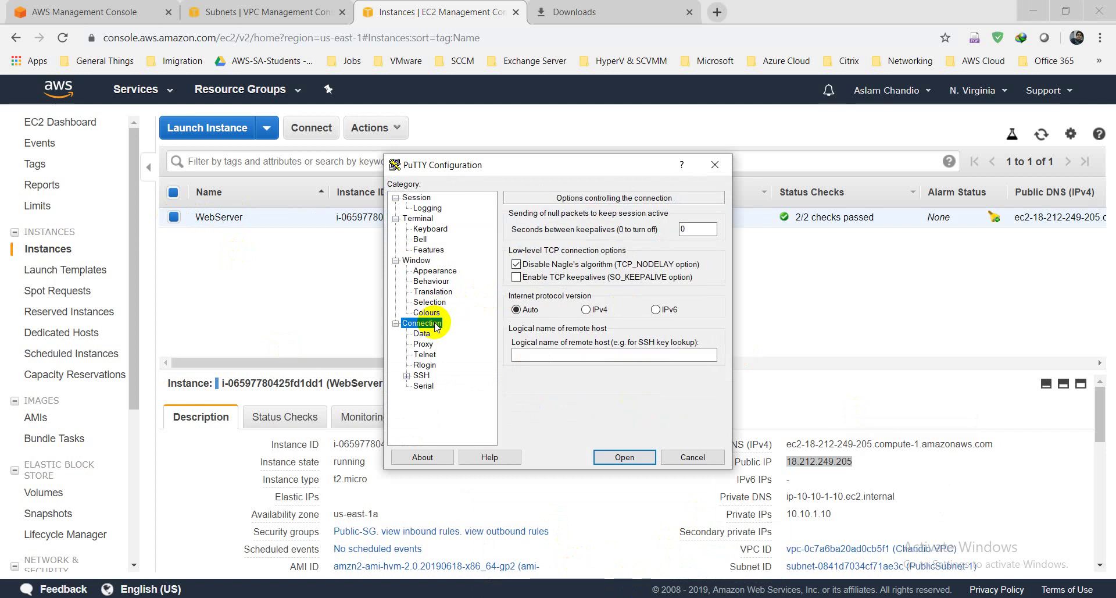
left_click(407, 376)
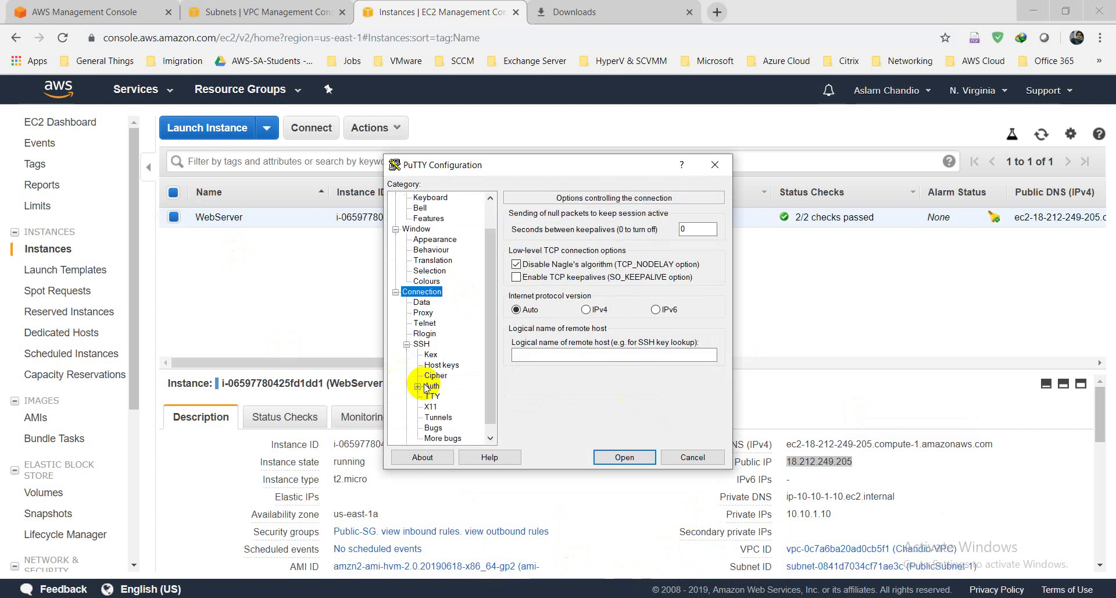
left_click(433, 386)
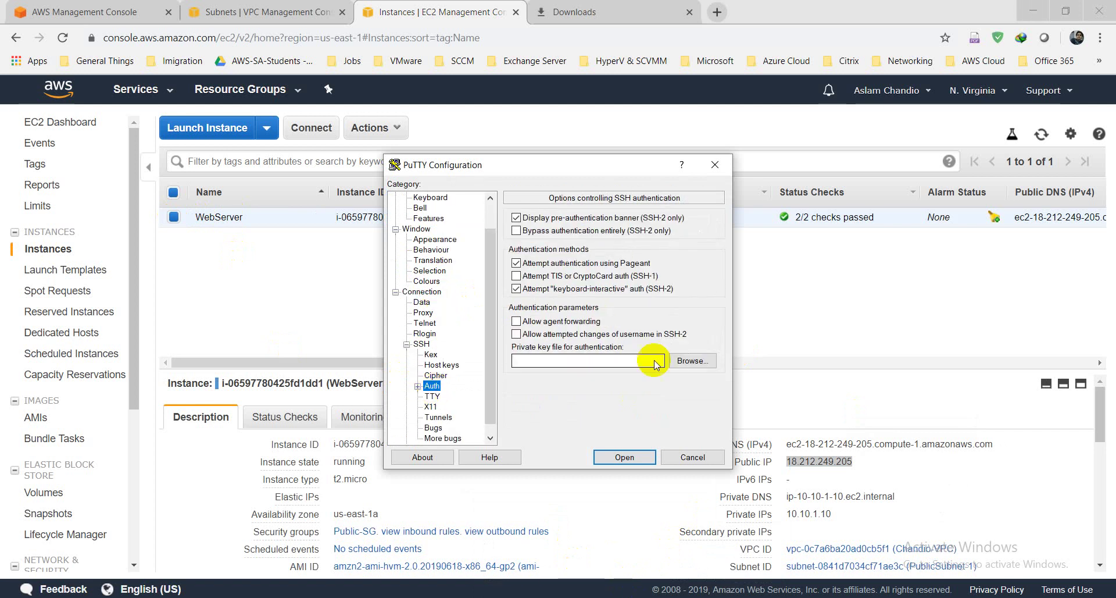
left_click(692, 361)
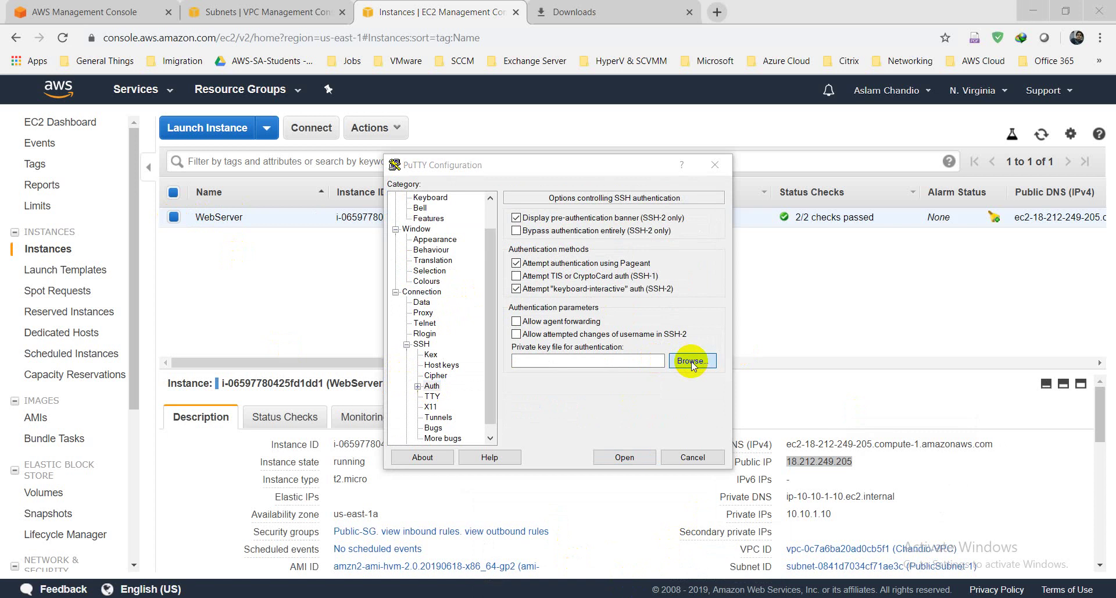
left_click(794, 306)
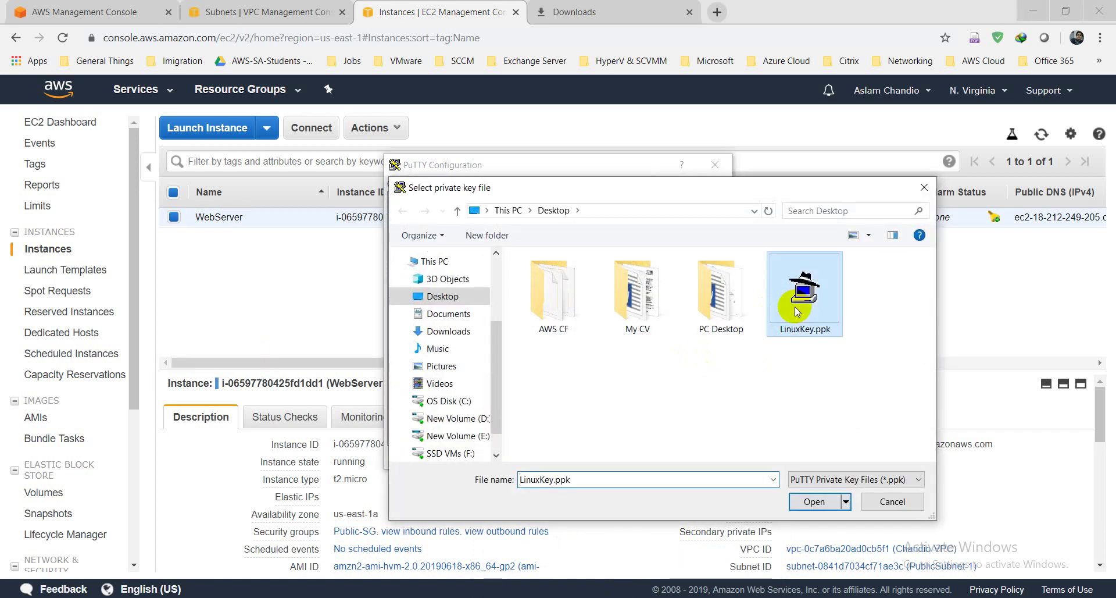
double_click(794, 306)
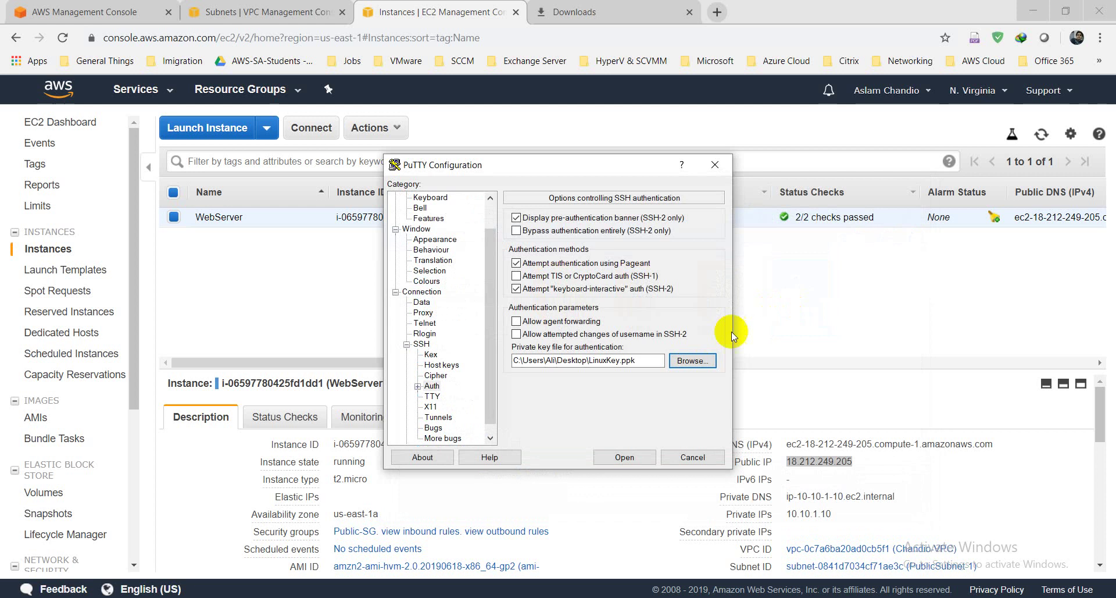
Try to open the SSH session to 18.212.249.205 on port 22, then dismiss the error.
left_click_drag(494, 238, 493, 210)
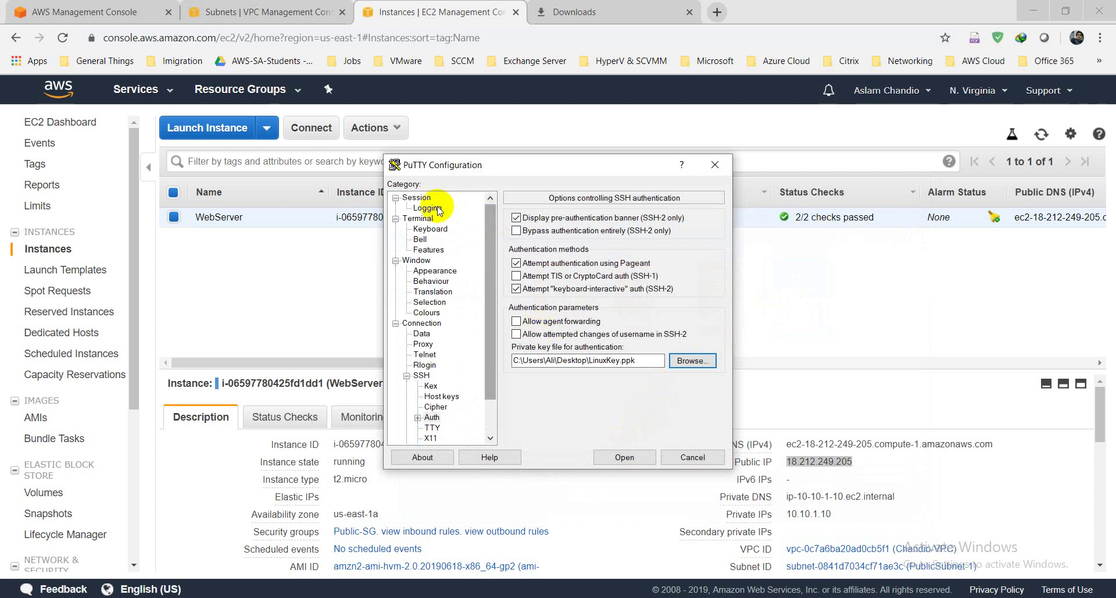
left_click(419, 199)
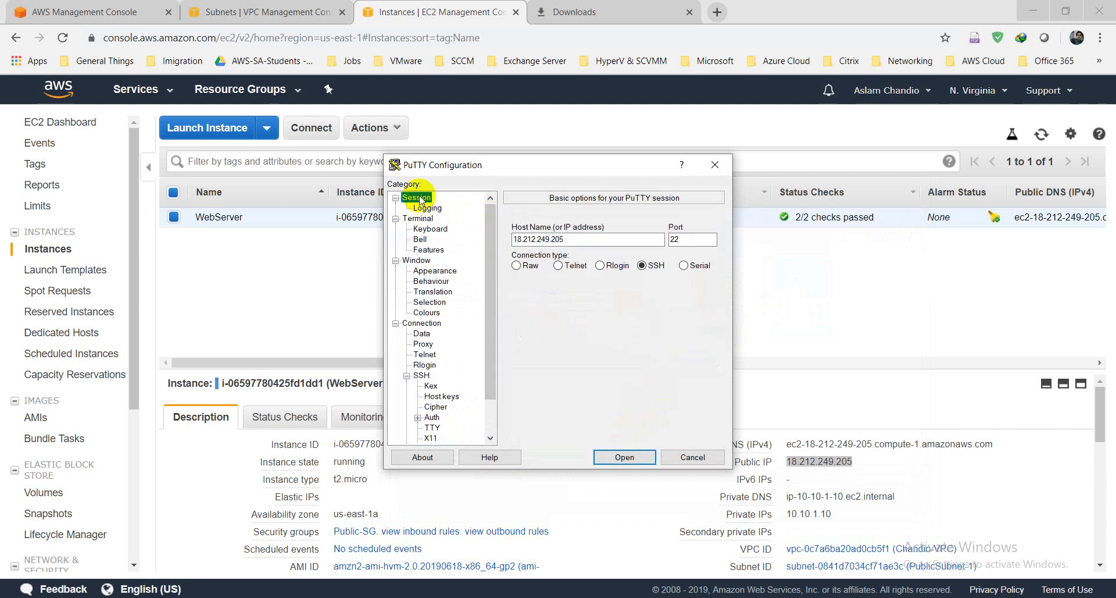
left_click(625, 457)
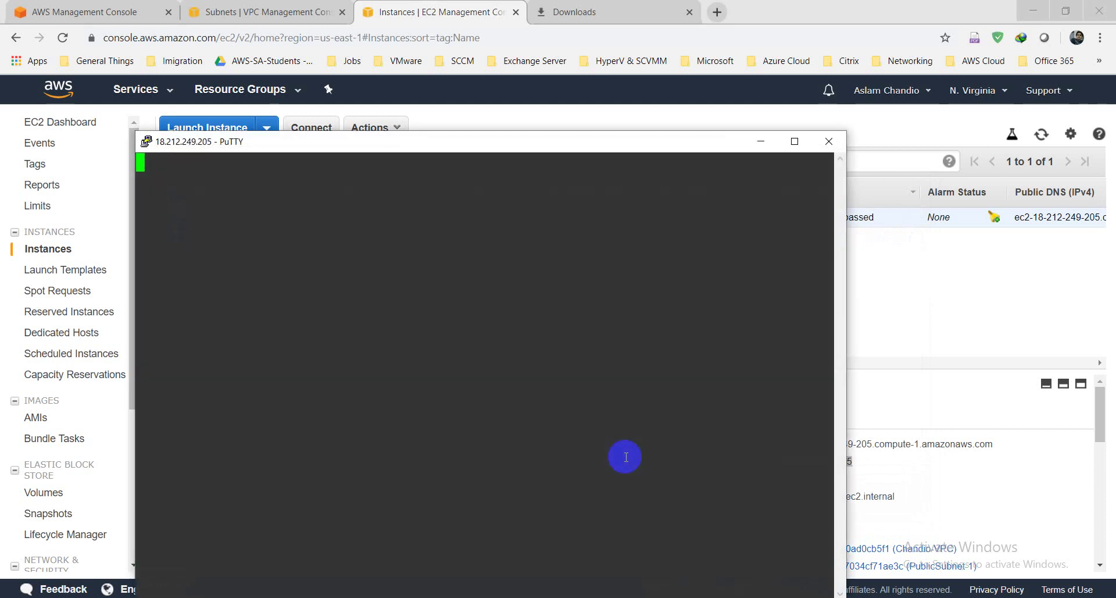
left_click_drag(706, 143, 793, 44)
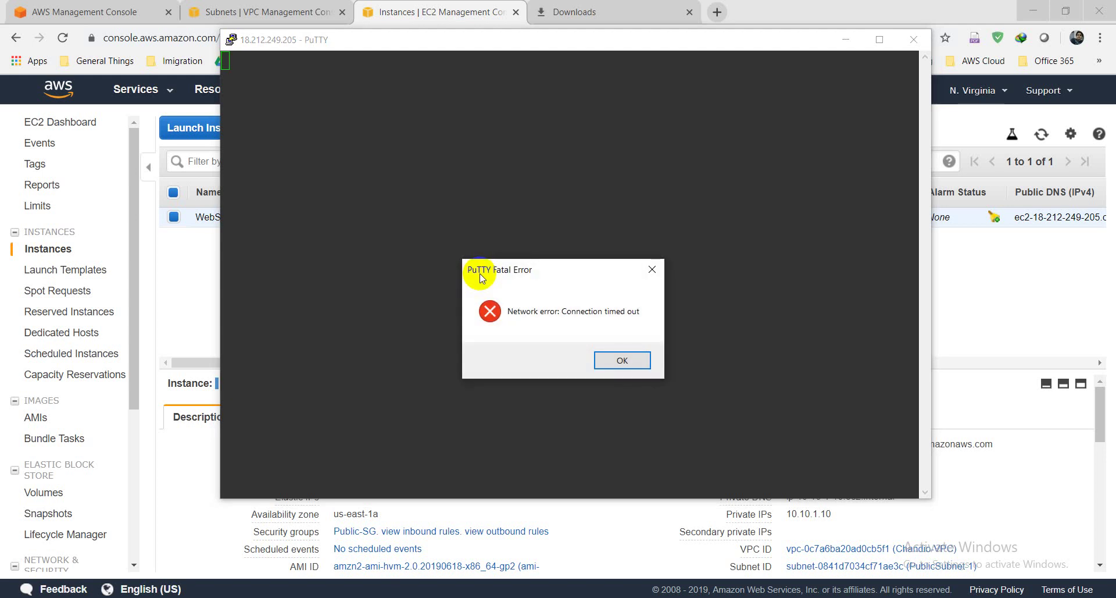
left_click(622, 358)
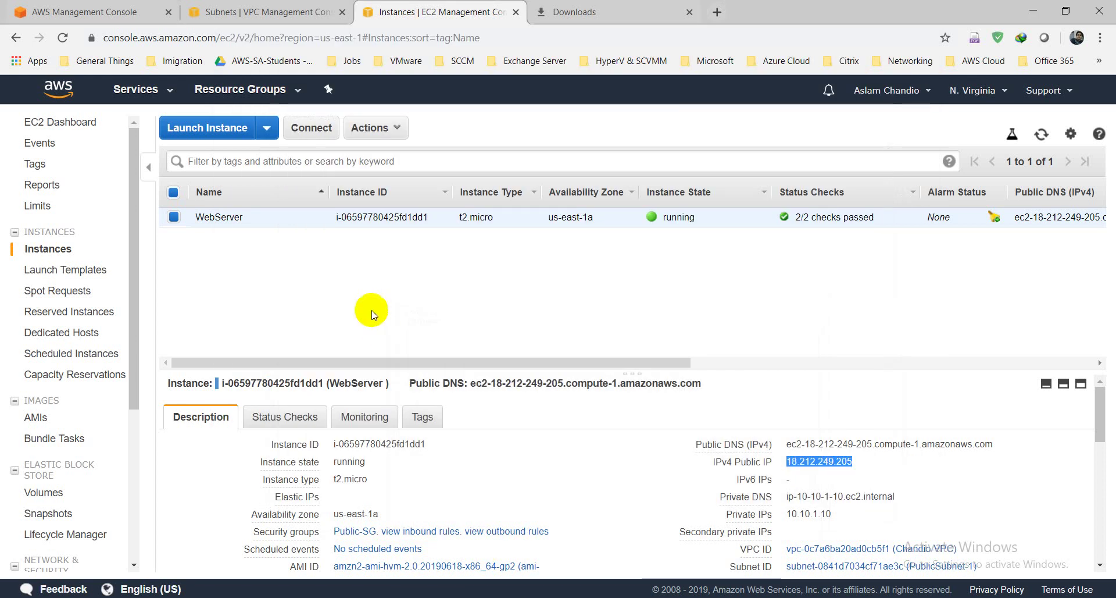
Open the Public-SG security group from WebServer's description and display its inbound rules in an enlarged details pane.
left_click(272, 12)
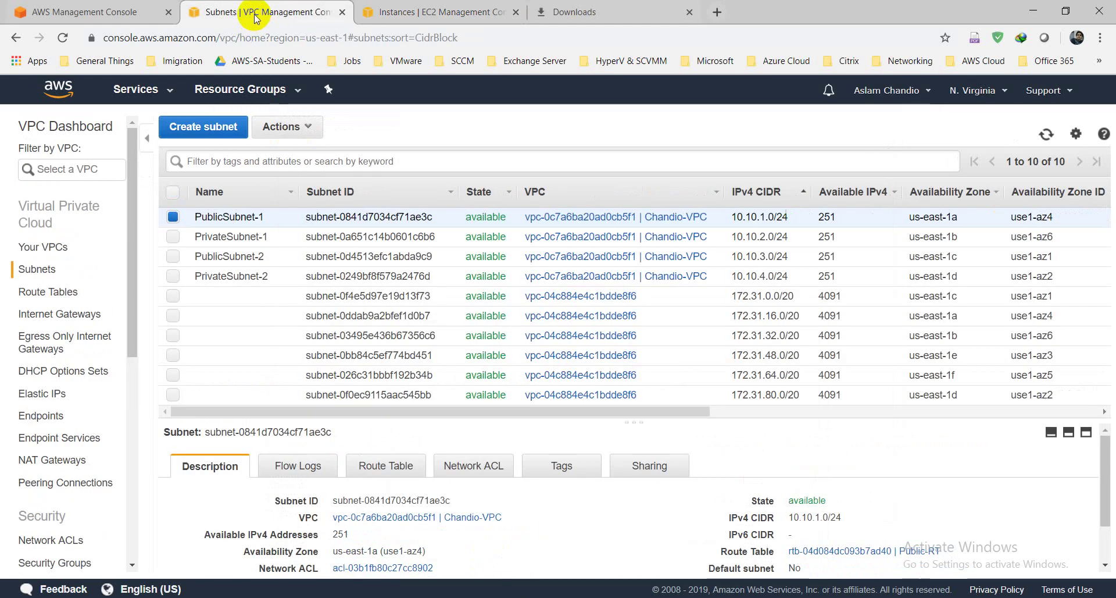
left_click(501, 7)
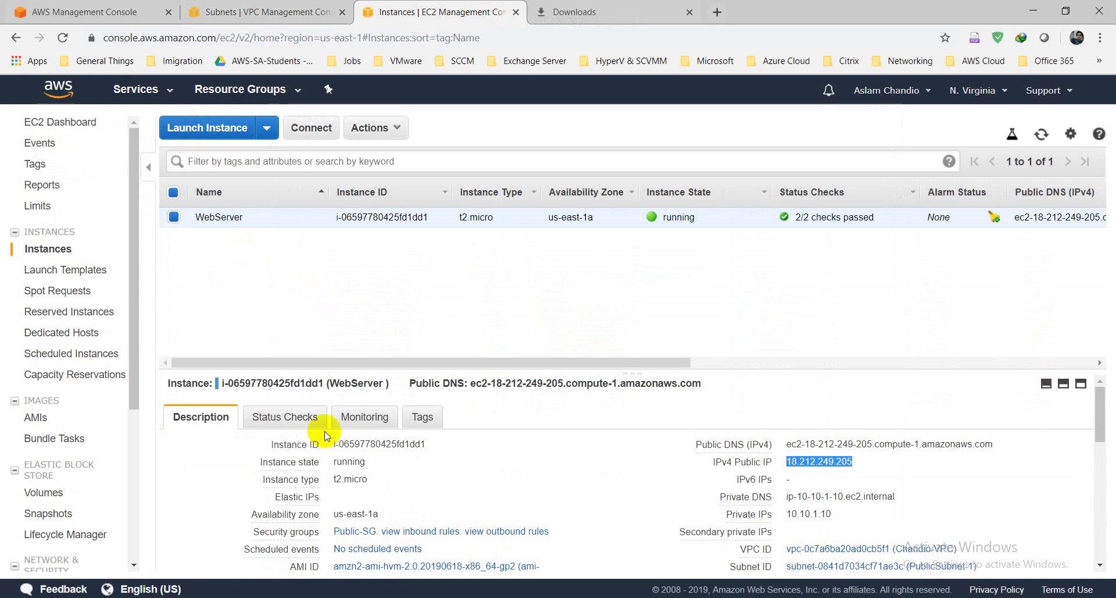
left_click(355, 533)
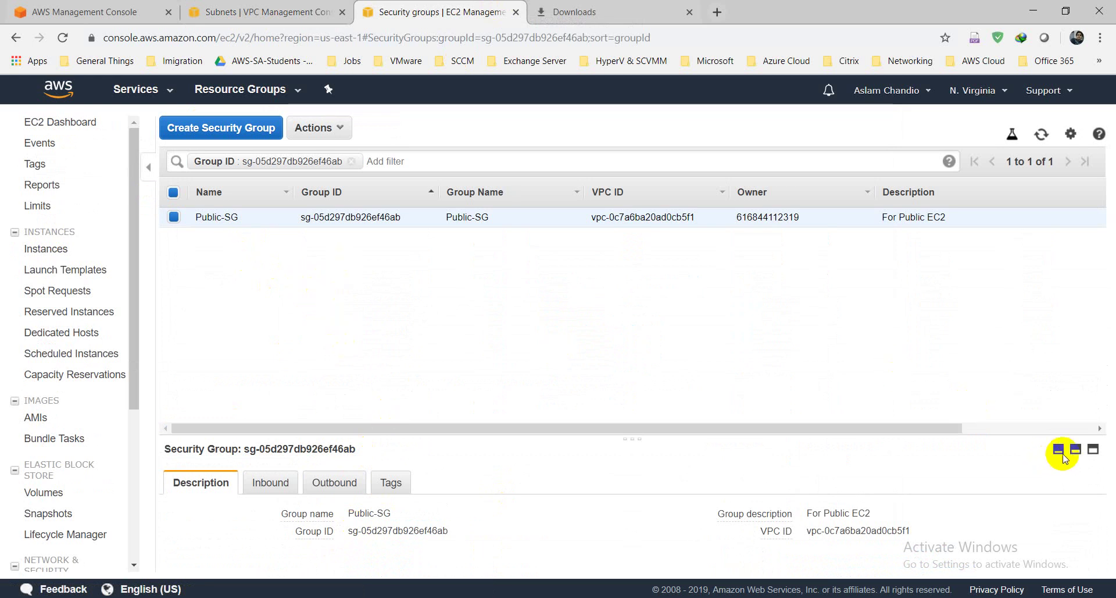
left_click(268, 483)
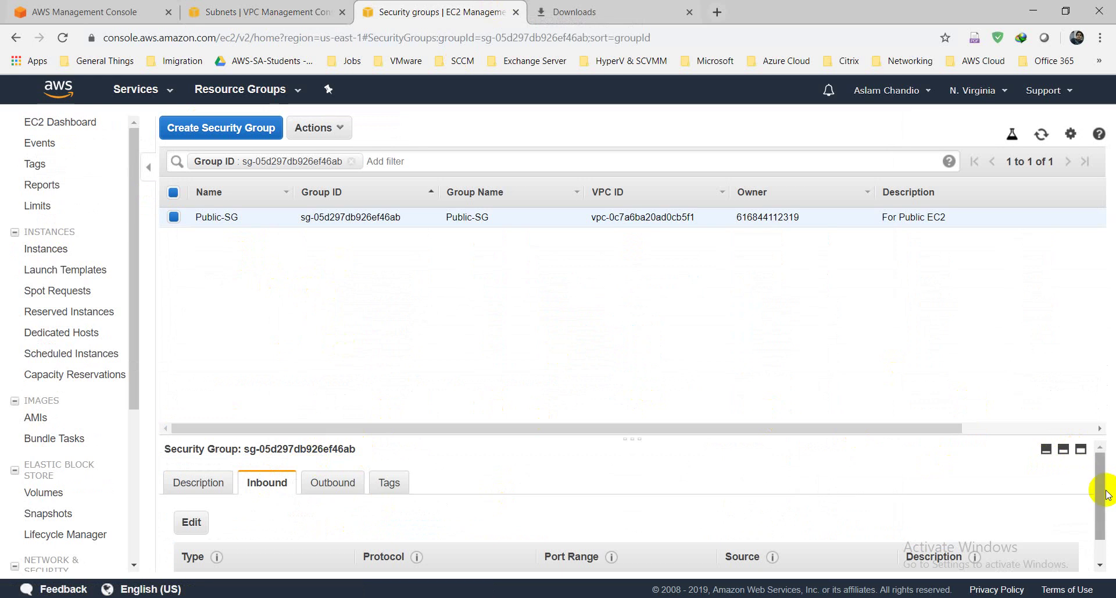
left_click(1099, 563)
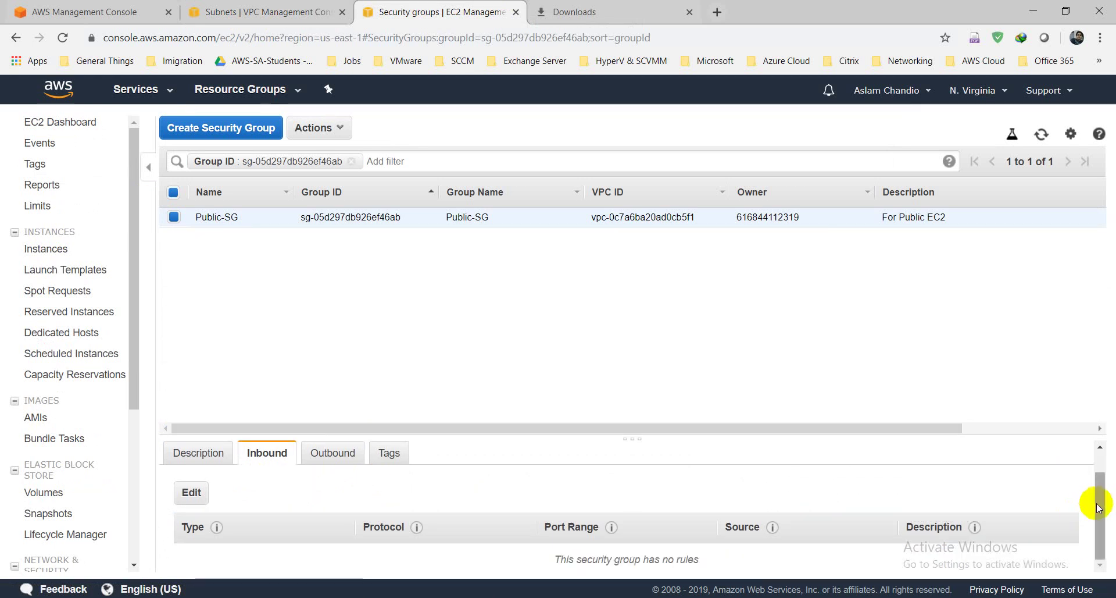
left_click_drag(1098, 499, 1099, 473)
left_click(1064, 449)
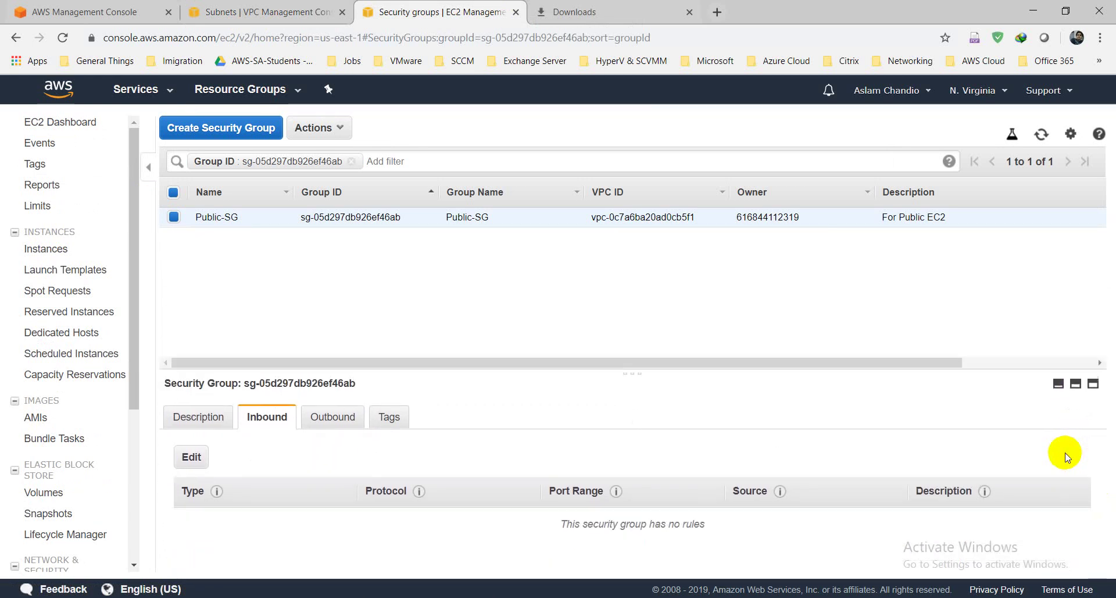
Start editing Public-SG's inbound rules and add a fresh rule of type SSH, removing the blank default one.
left_click(189, 461)
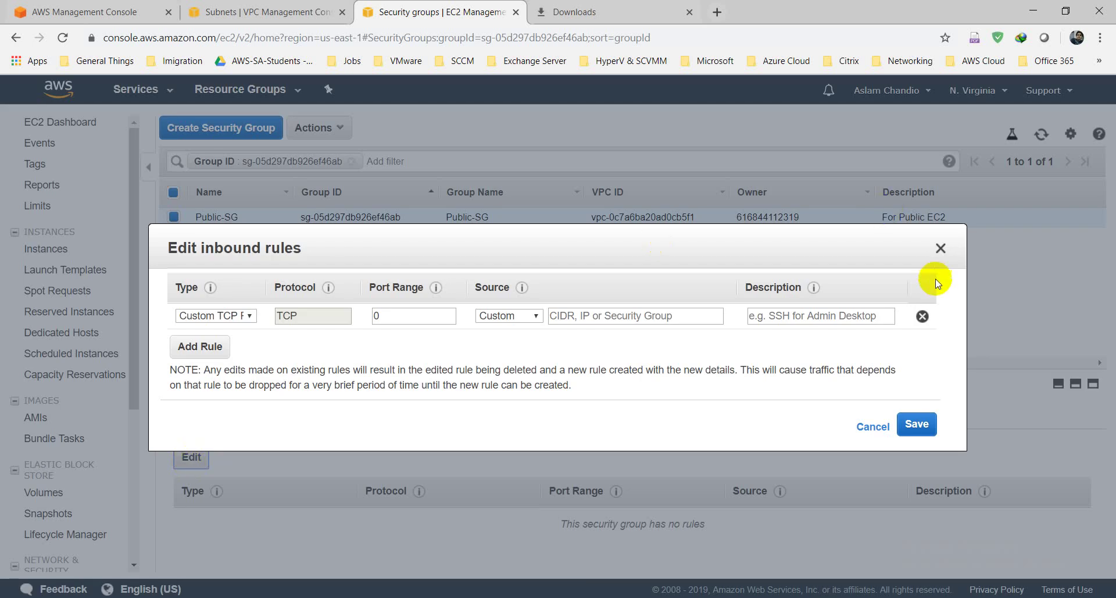
left_click(923, 316)
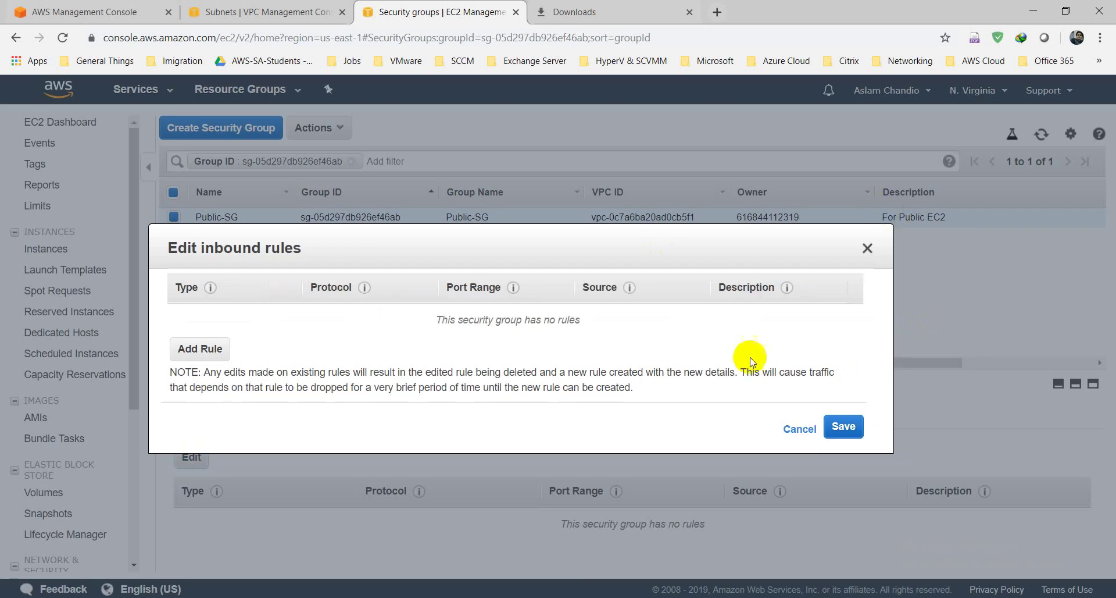
left_click(200, 348)
left_click(252, 316)
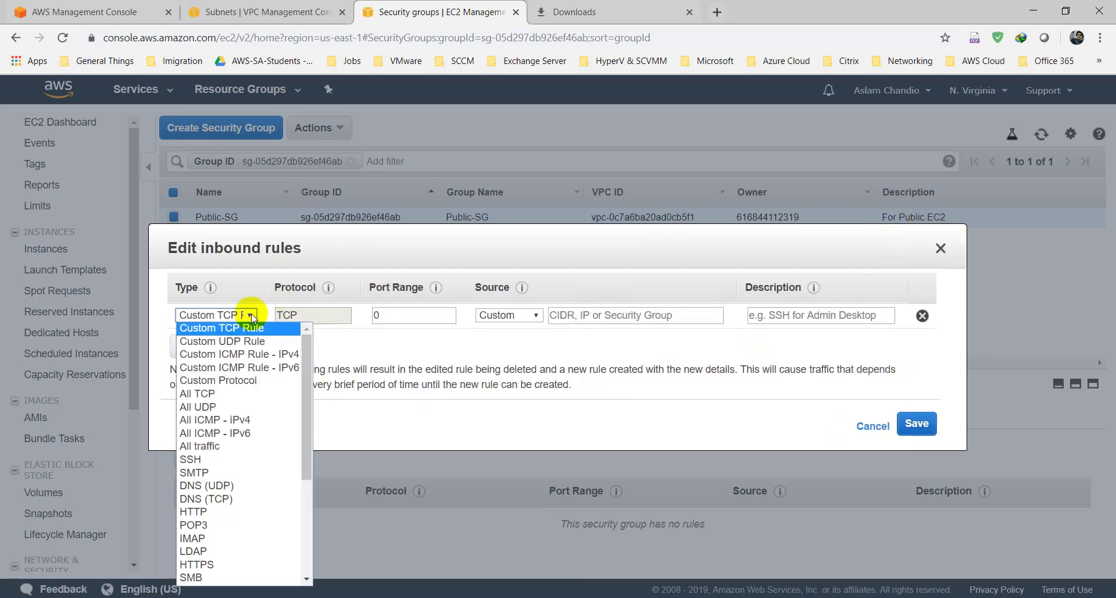
left_click(222, 460)
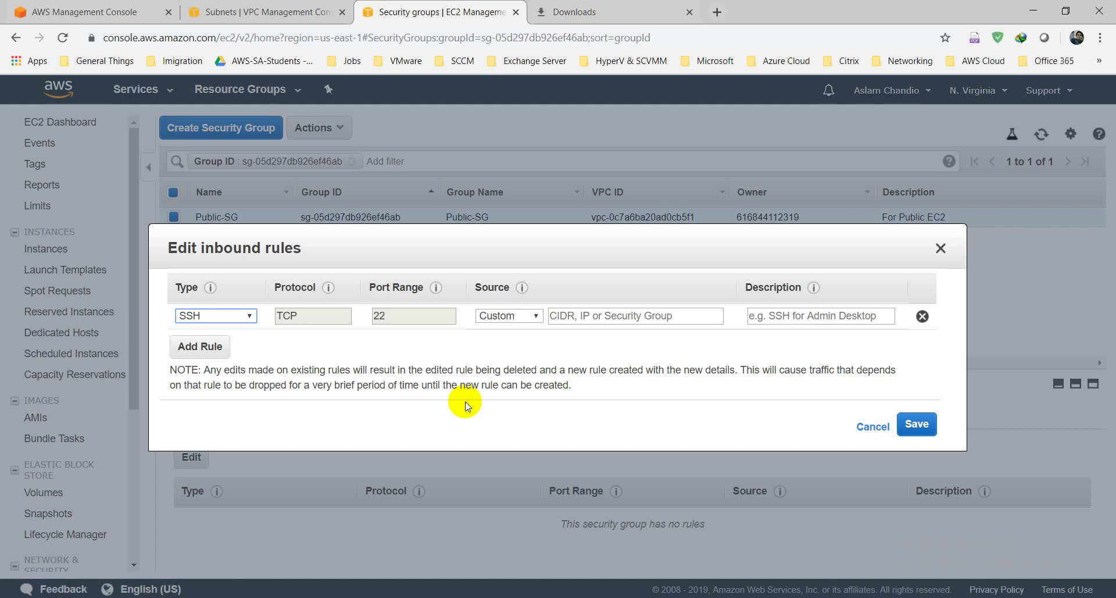
Try My IP and Anywhere as the source of the SSH rule.
left_click(535, 316)
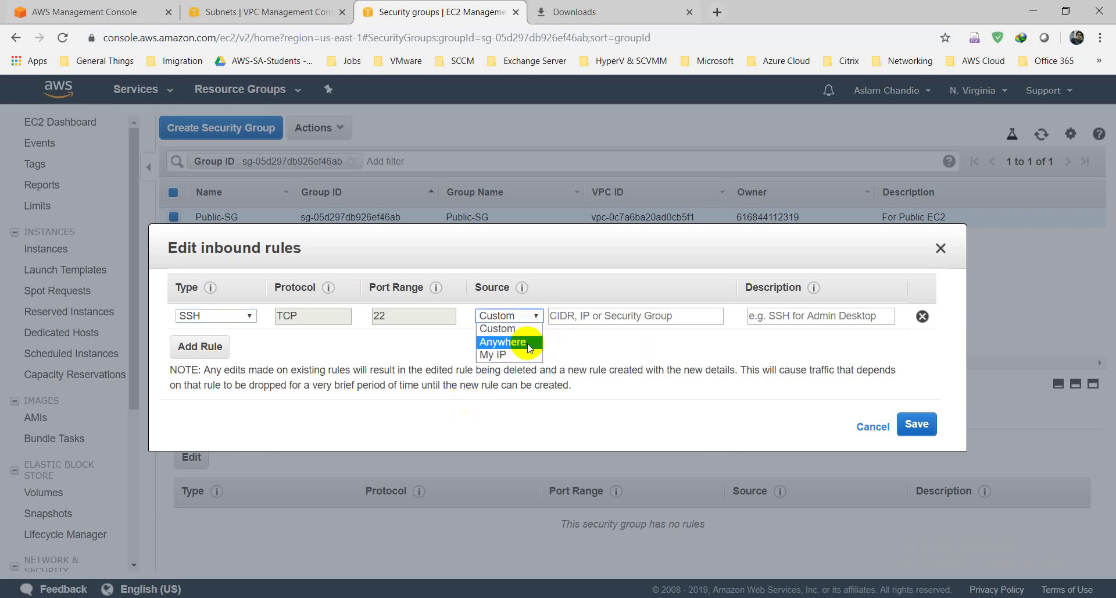
left_click(508, 354)
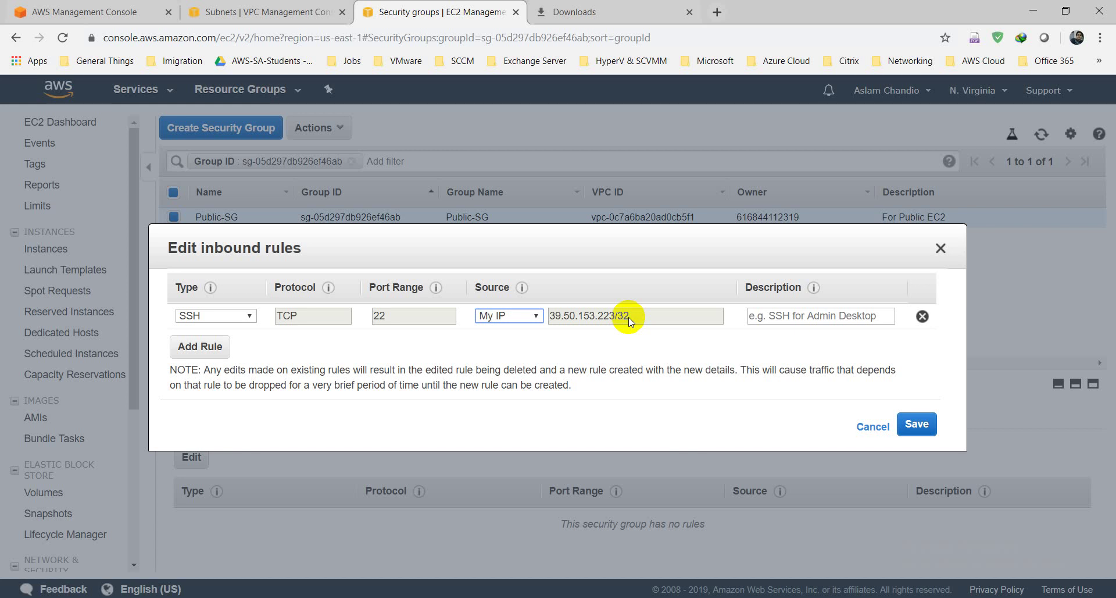
left_click(531, 316)
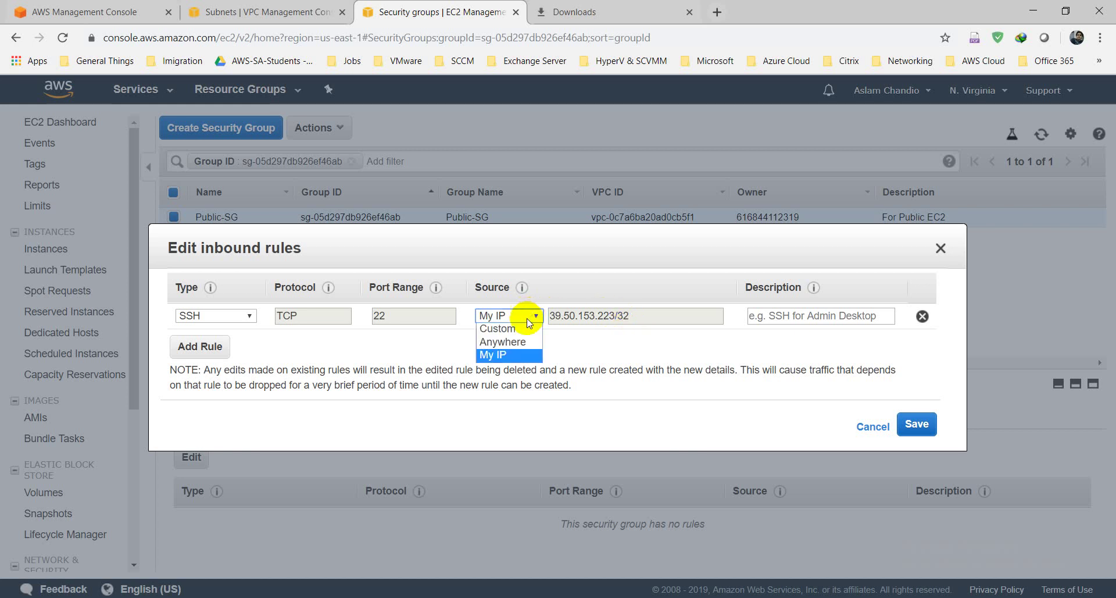
left_click(519, 342)
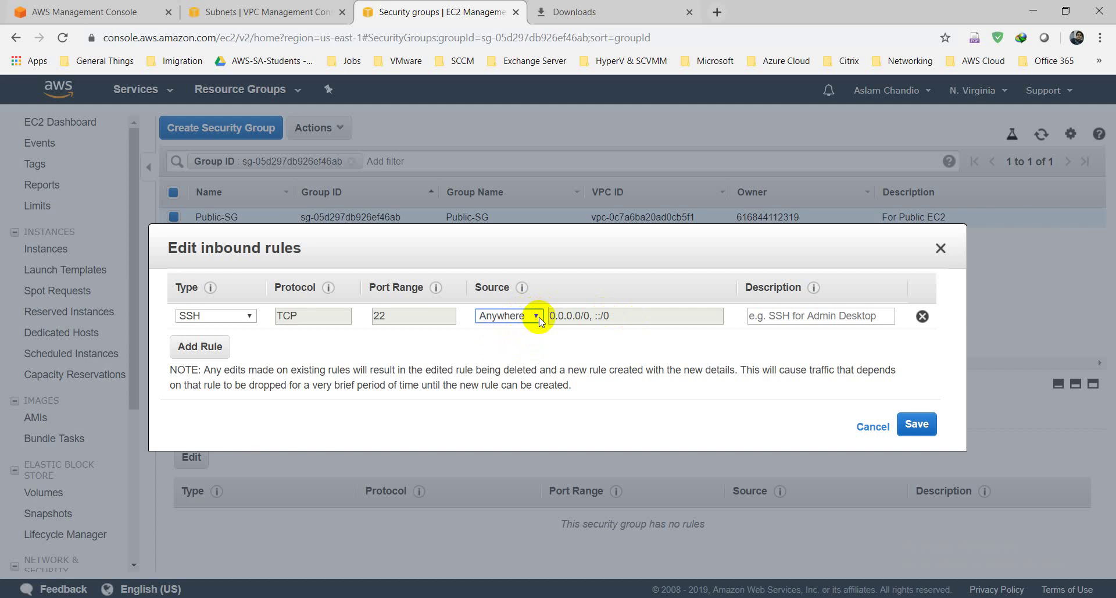
Set the SSH rule's source to Custom with 0.0.0.0/0 and save the inbound rules.
left_click(534, 316)
left_click(535, 326)
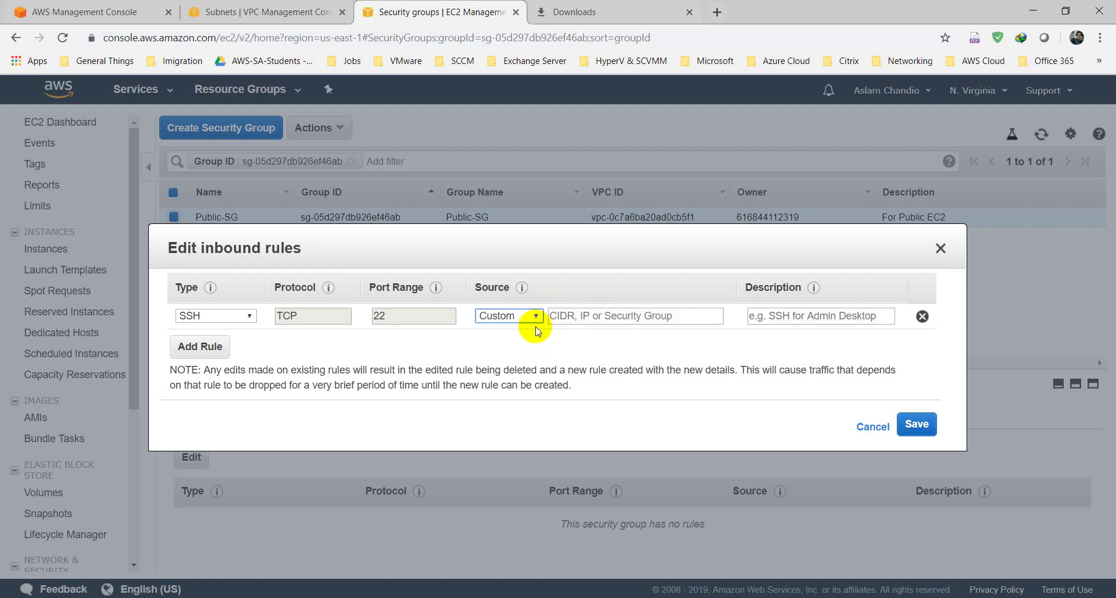
left_click(590, 317)
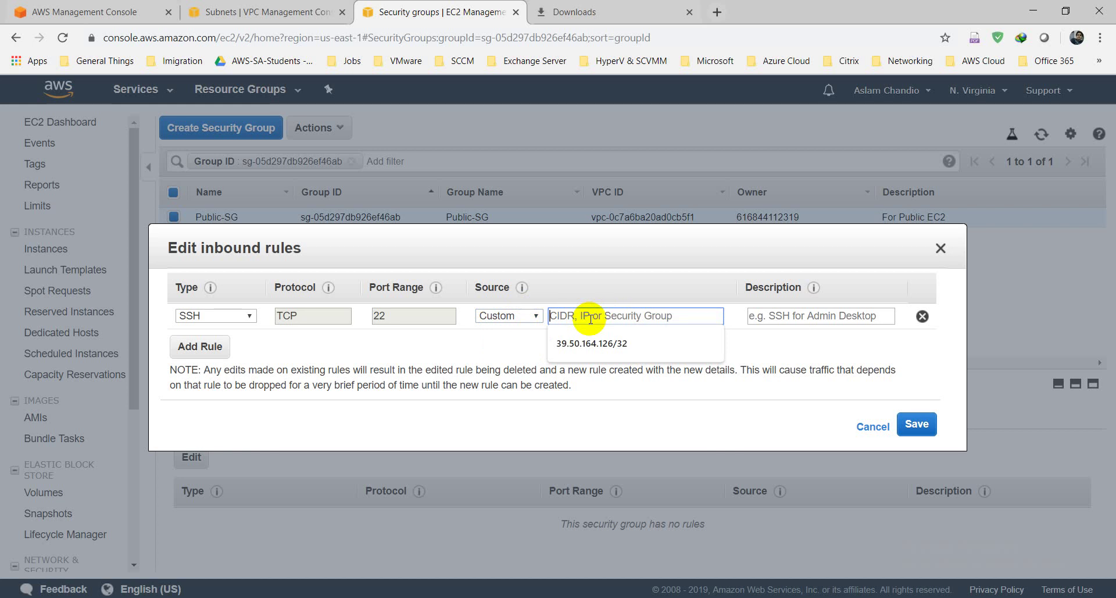
type("0.0.0")
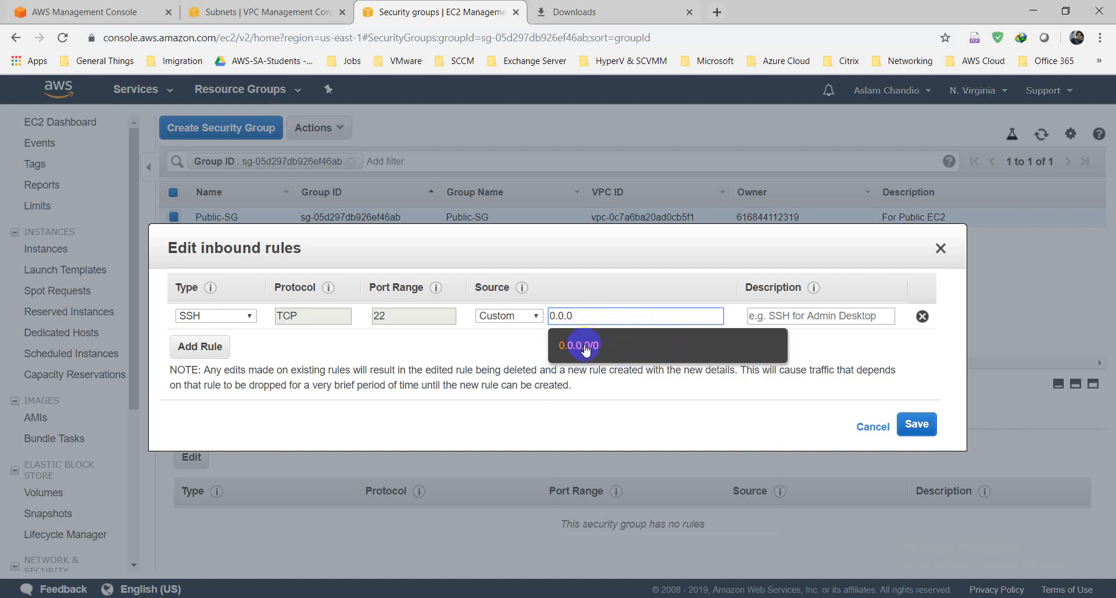
left_click(586, 347)
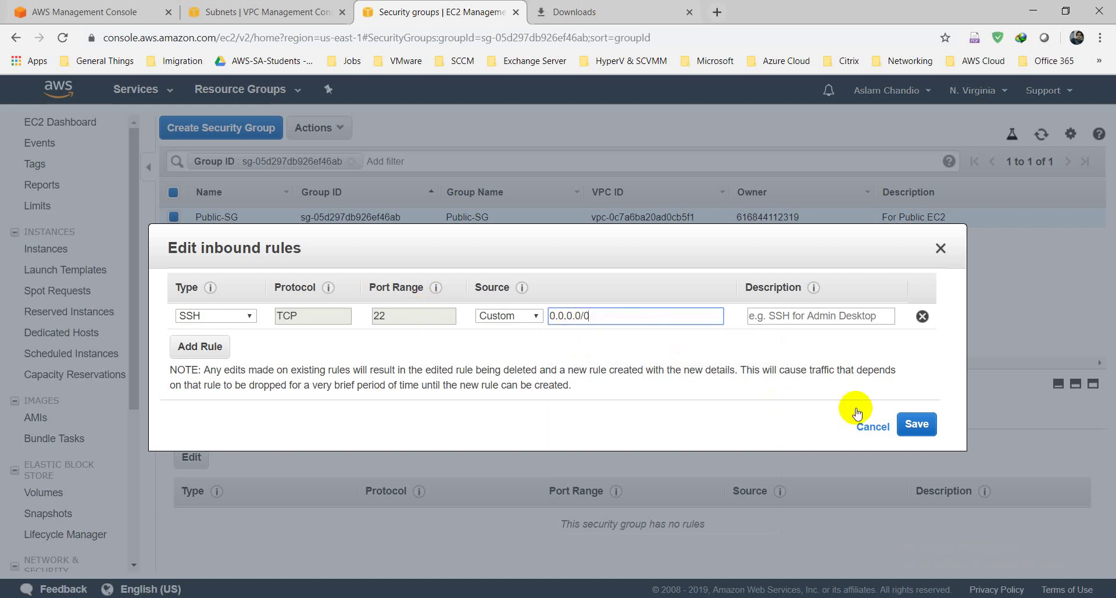
left_click(923, 425)
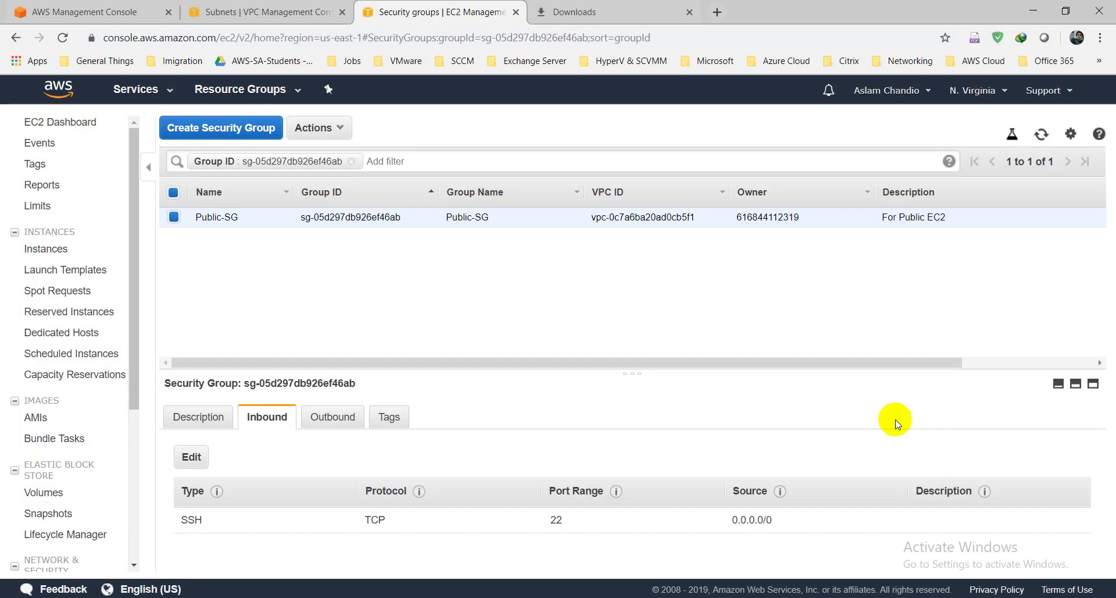
Close the inactive PuTTY session and load LinuxKey.ppk from the Desktop as the SSH authentication key in a new PuTTY configuration.
left_click(581, 595)
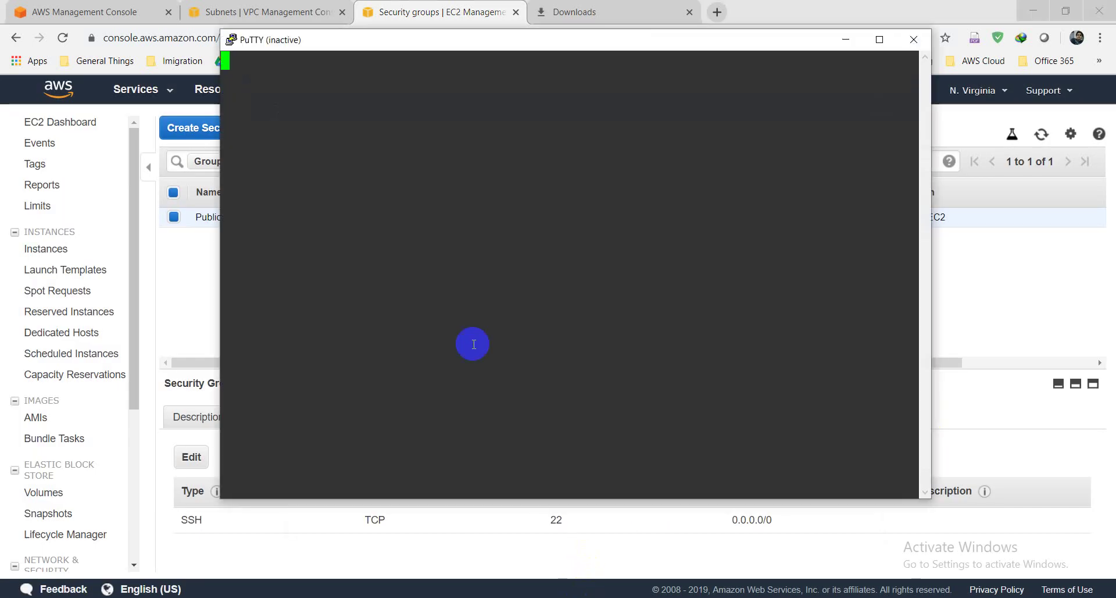
left_click(915, 39)
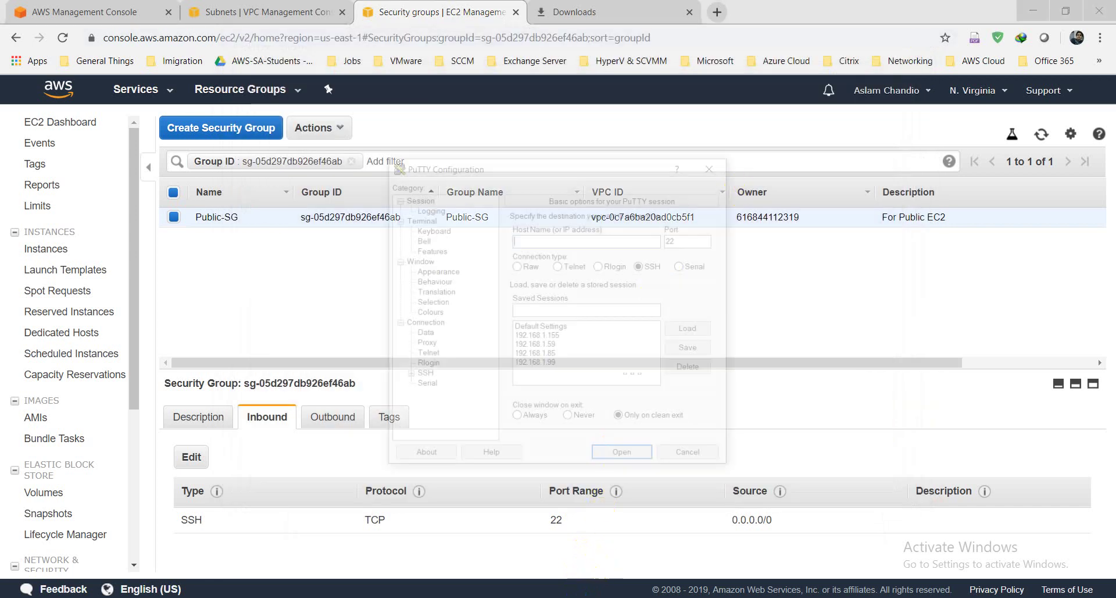
left_click(421, 376)
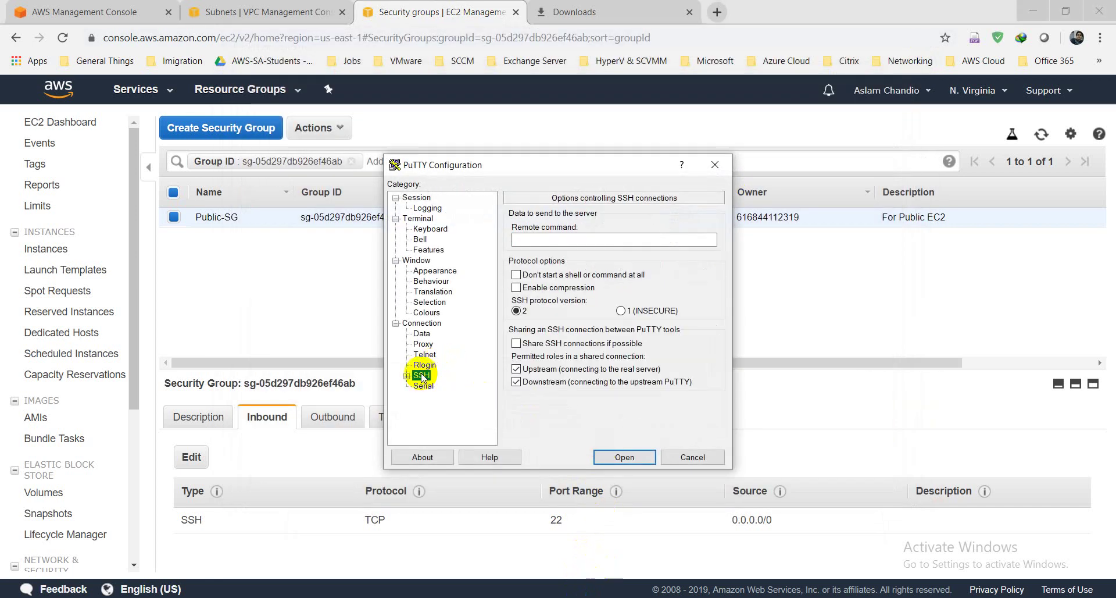
left_click(406, 375)
double_click(429, 386)
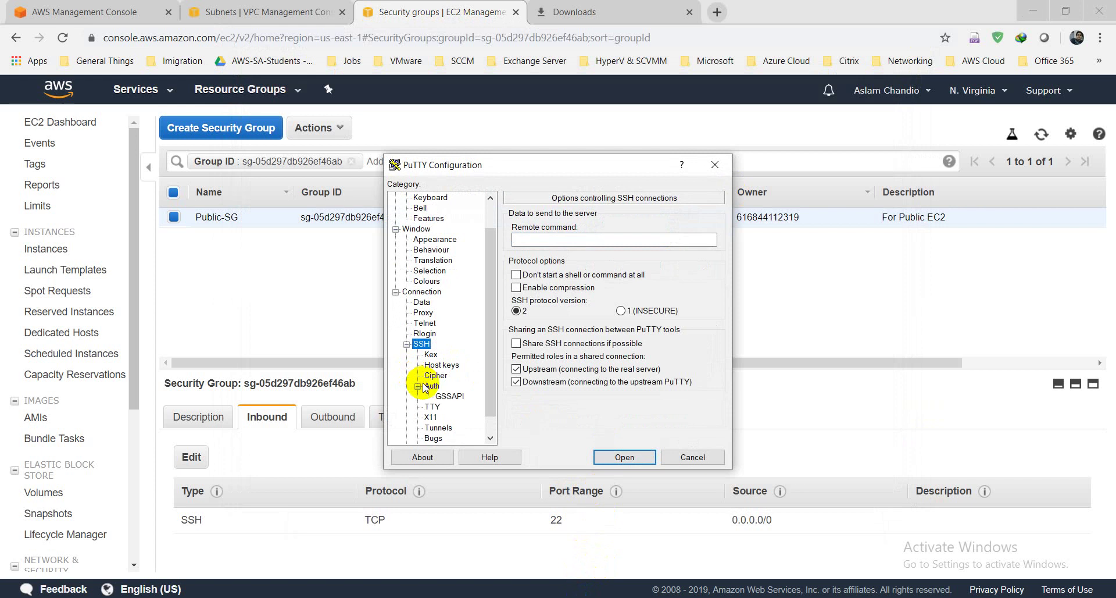
left_click(448, 395)
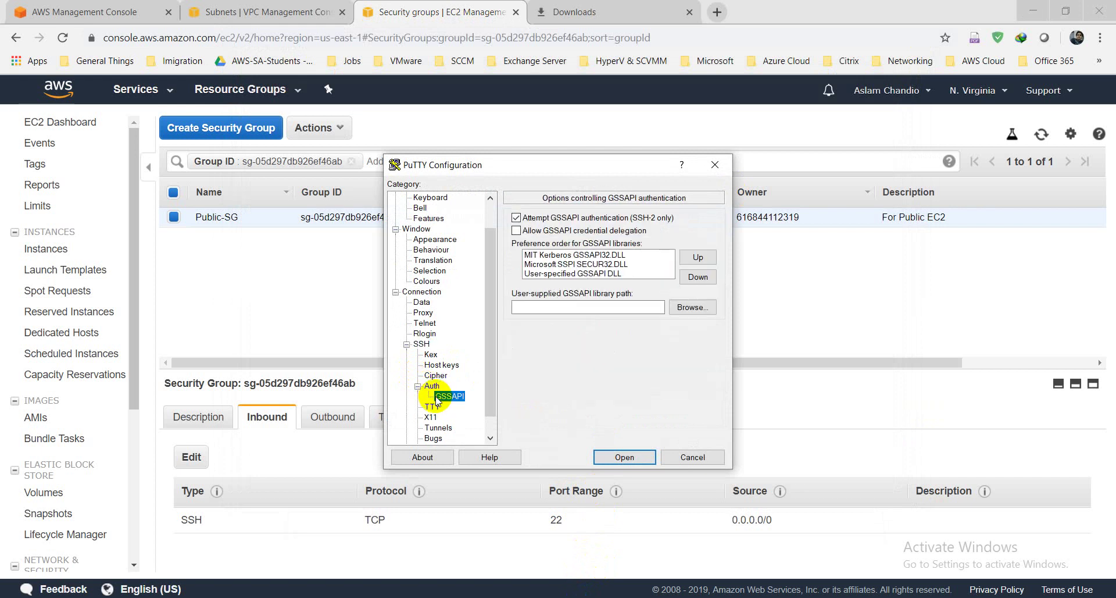
left_click(431, 385)
left_click(699, 363)
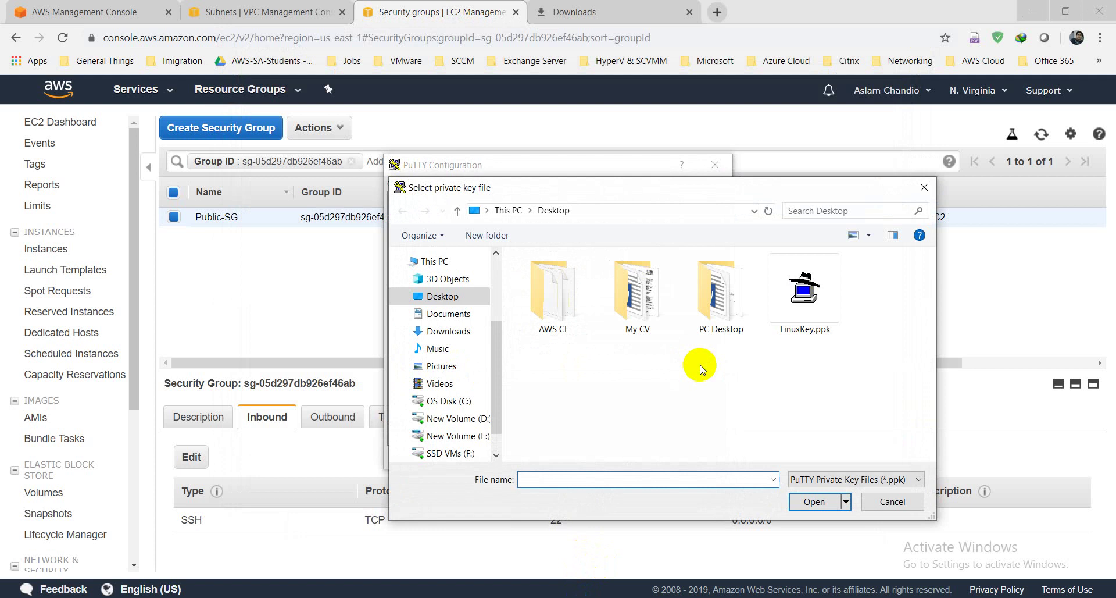
double_click(801, 302)
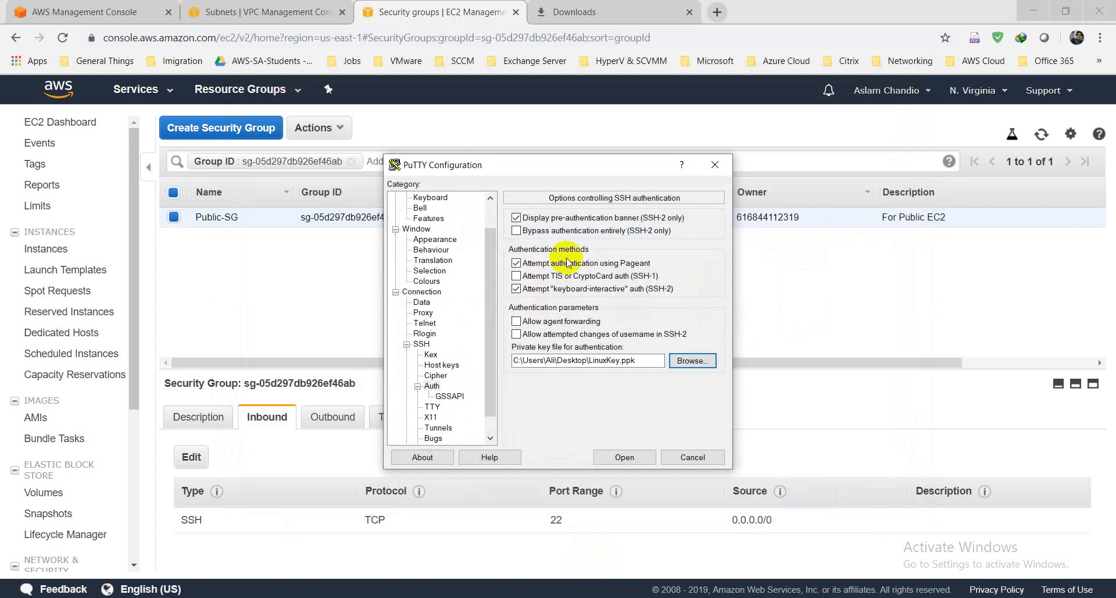
Try to open an SSH session to host 18.212.249.205 on port 22 and dismiss the resulting dialog.
left_click(490, 212)
left_click(420, 199)
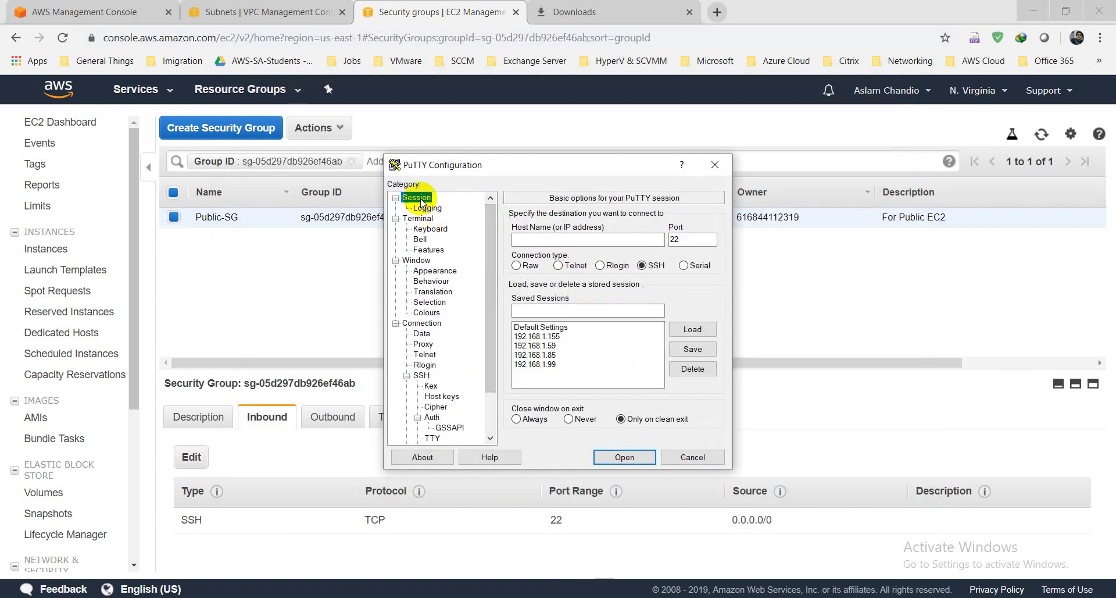
left_click(553, 239)
type("18.212.249.205")
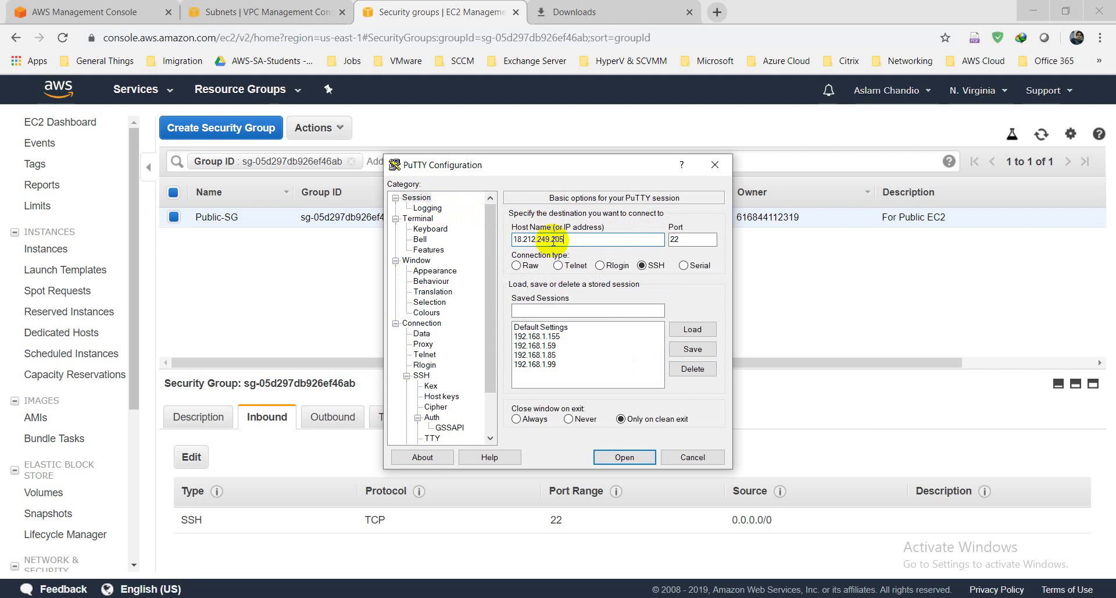
left_click(637, 457)
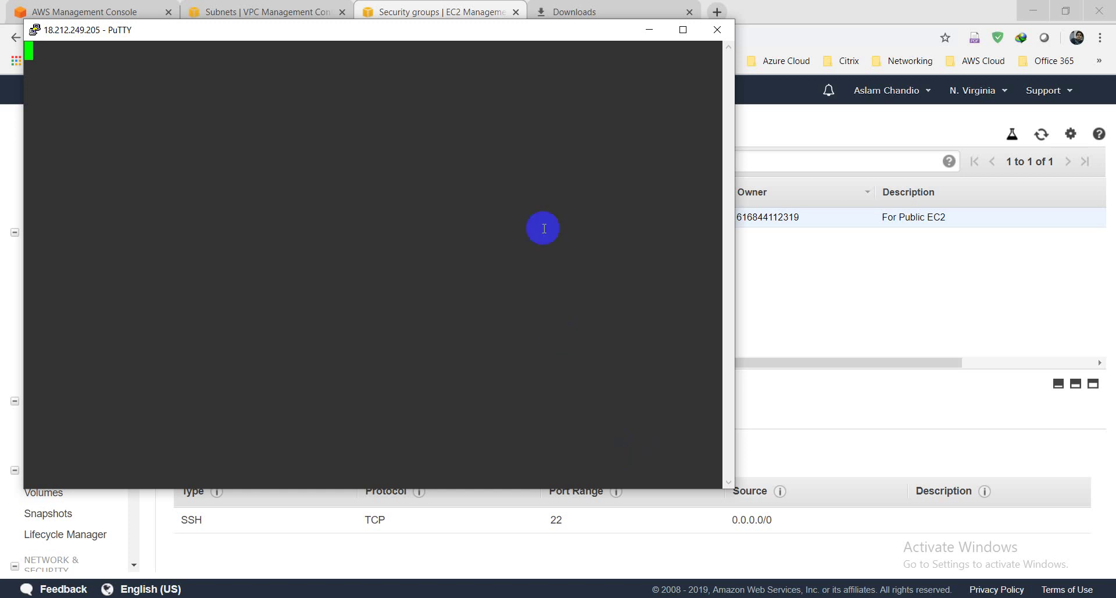
left_click(579, 39)
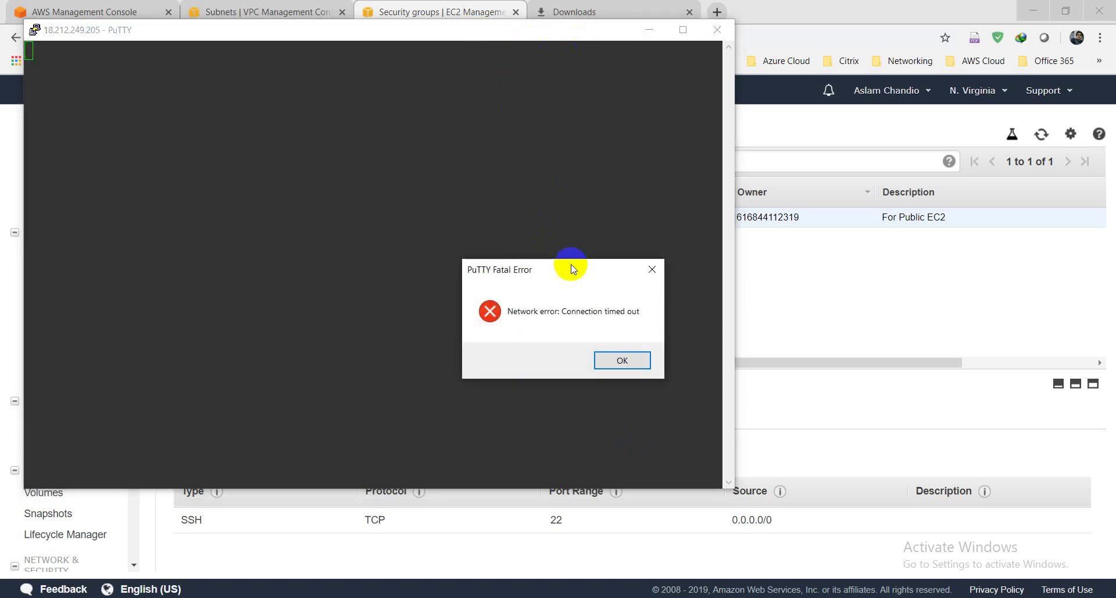
left_click(623, 362)
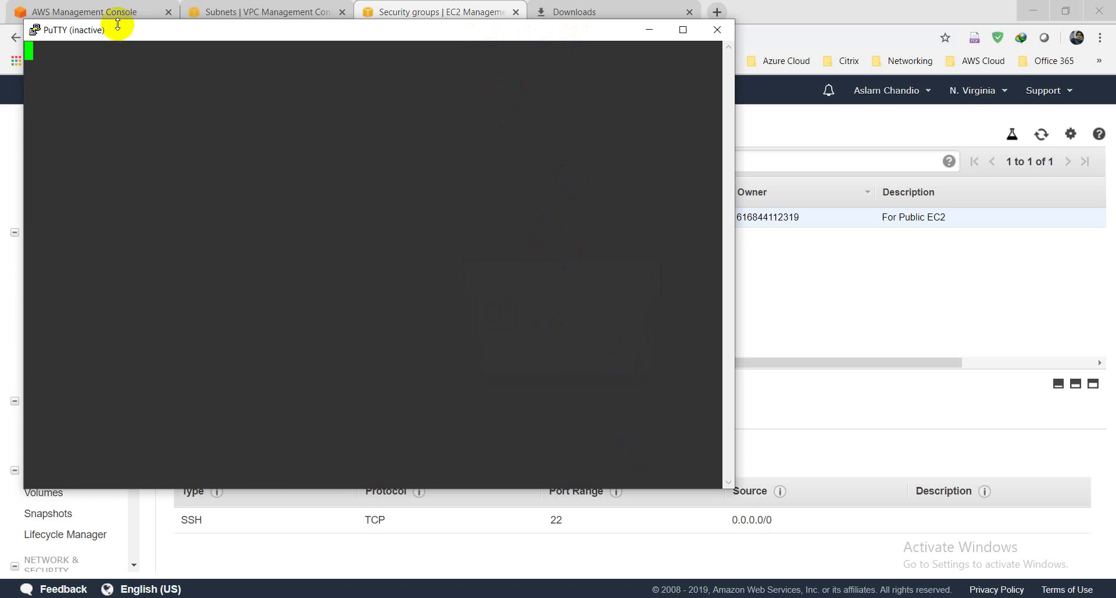
Restart the inactive PuTTY session to 18.212.249.205 and minimize its window.
left_click(33, 30)
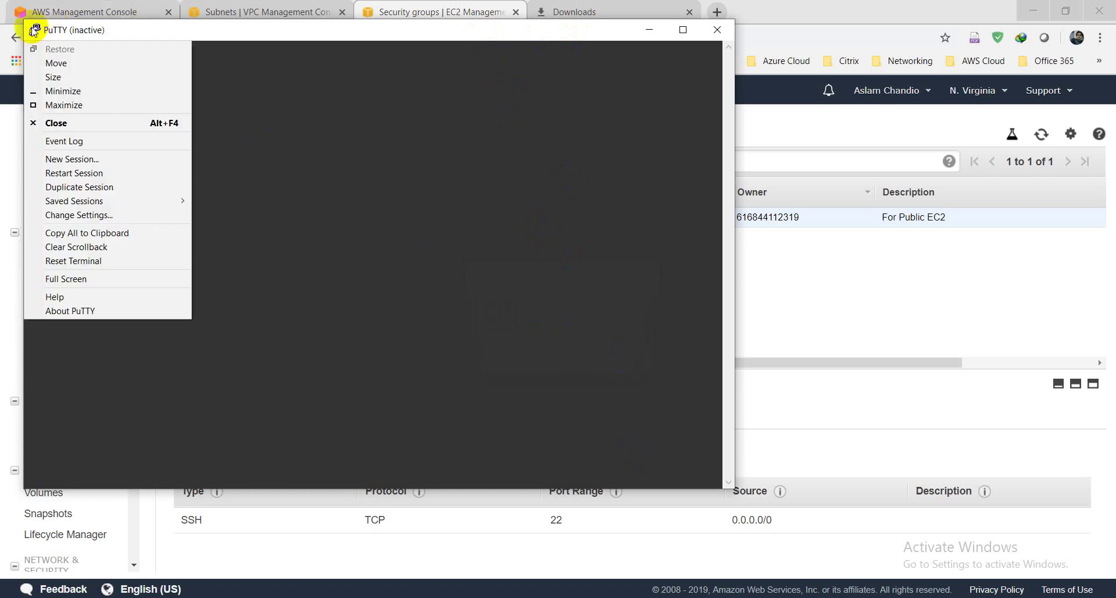
left_click(70, 173)
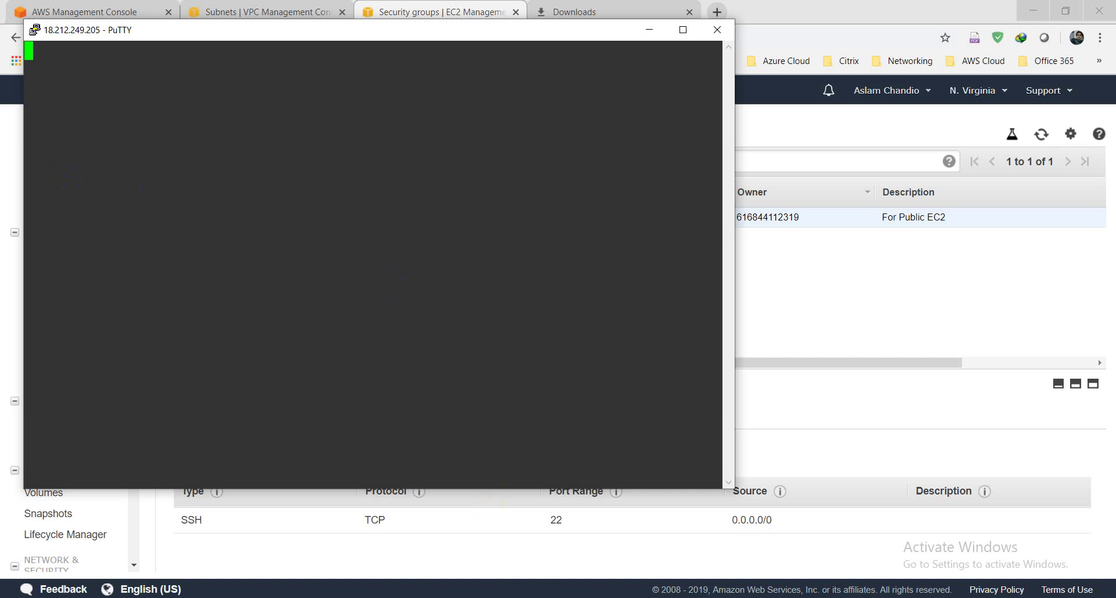
mouse_move(592, 596)
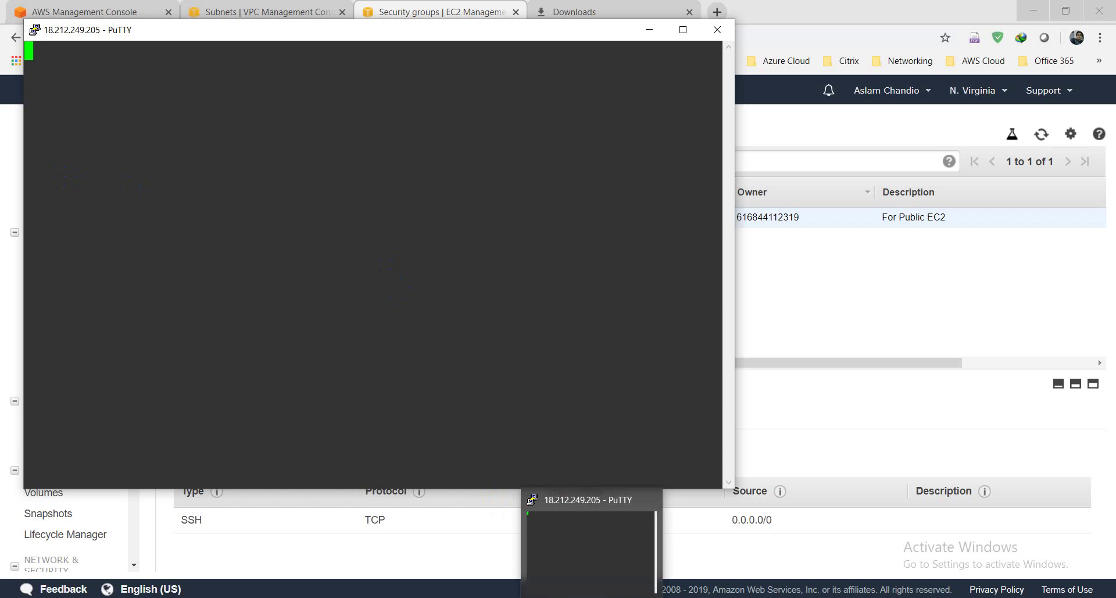
left_click(592, 596)
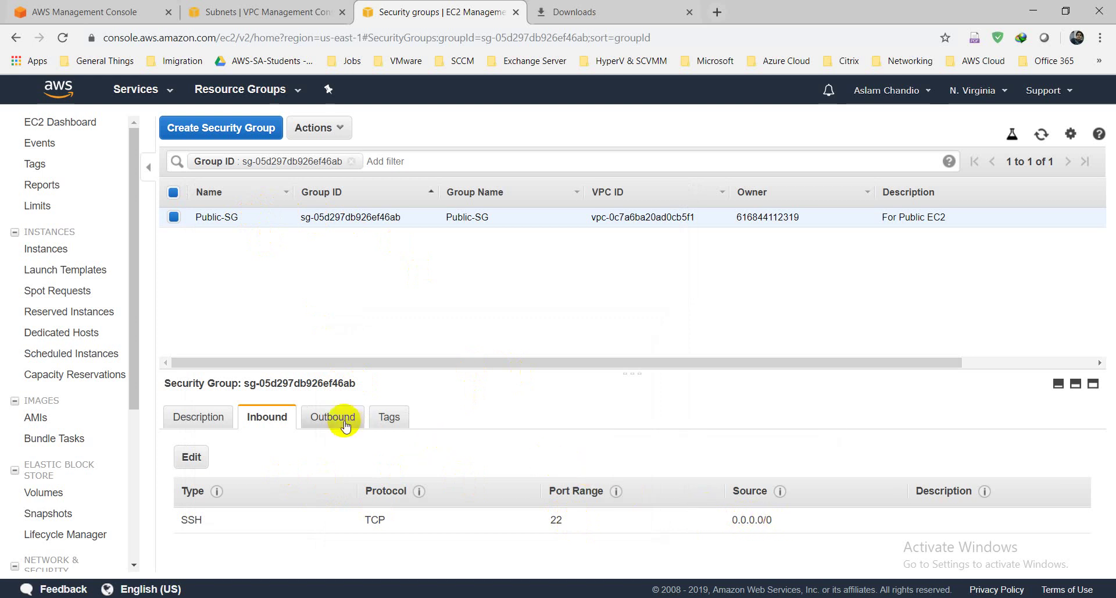
Review Public-SG's inbound rules in the rule editor, save them as they are, and return to WebServer's instance details.
left_click(191, 456)
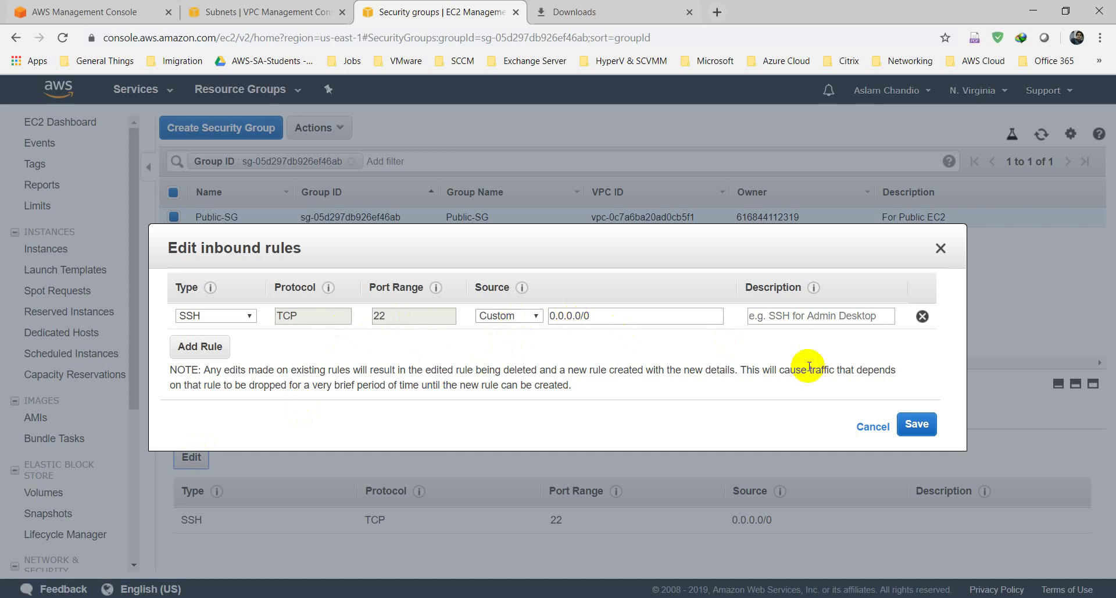
left_click(917, 425)
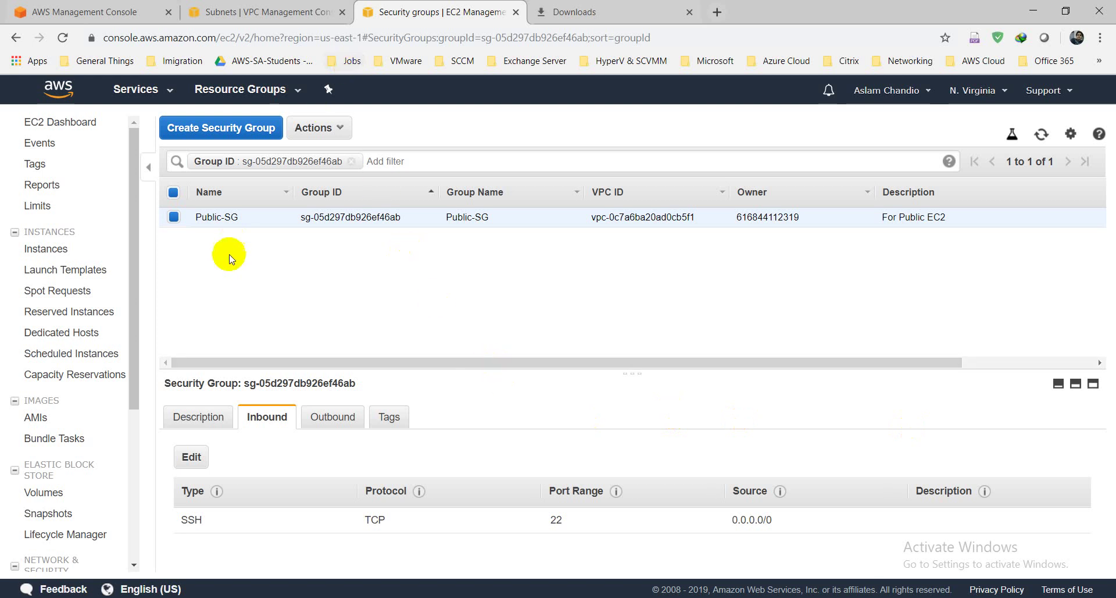
left_click(46, 248)
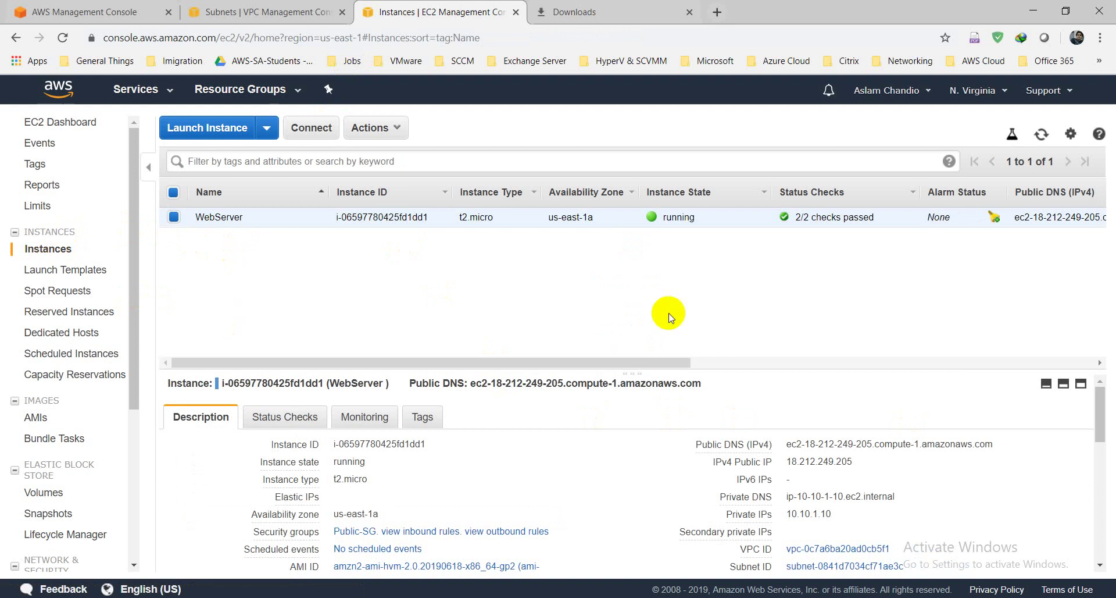
left_click(1101, 410)
left_click_drag(1102, 410, 1101, 414)
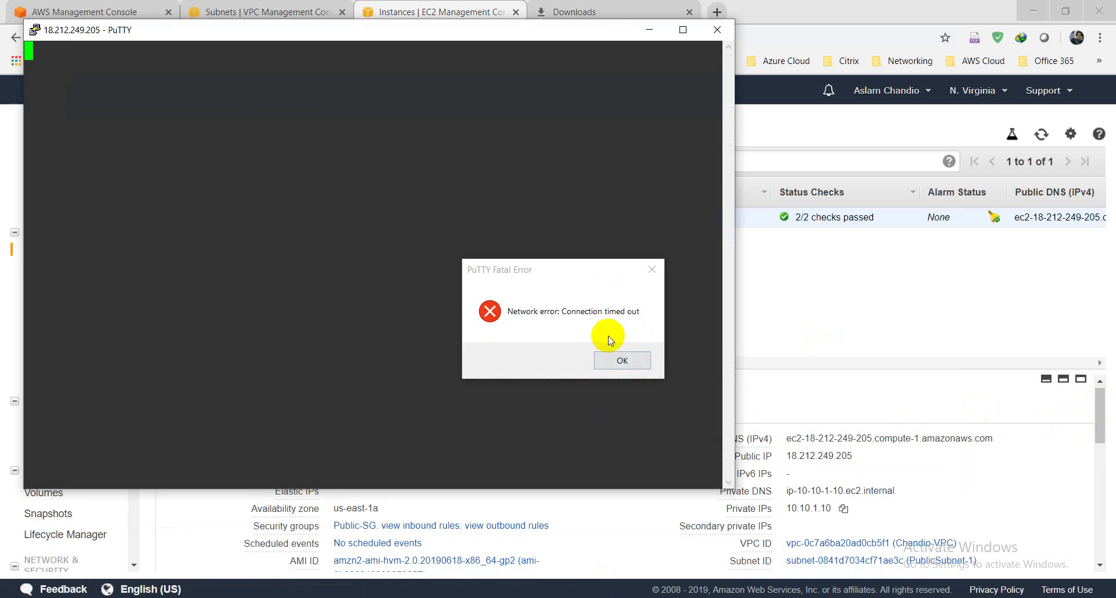
Dismiss the PuTTY error dialog and close the restarted session's window.
left_click(621, 358)
left_click(717, 30)
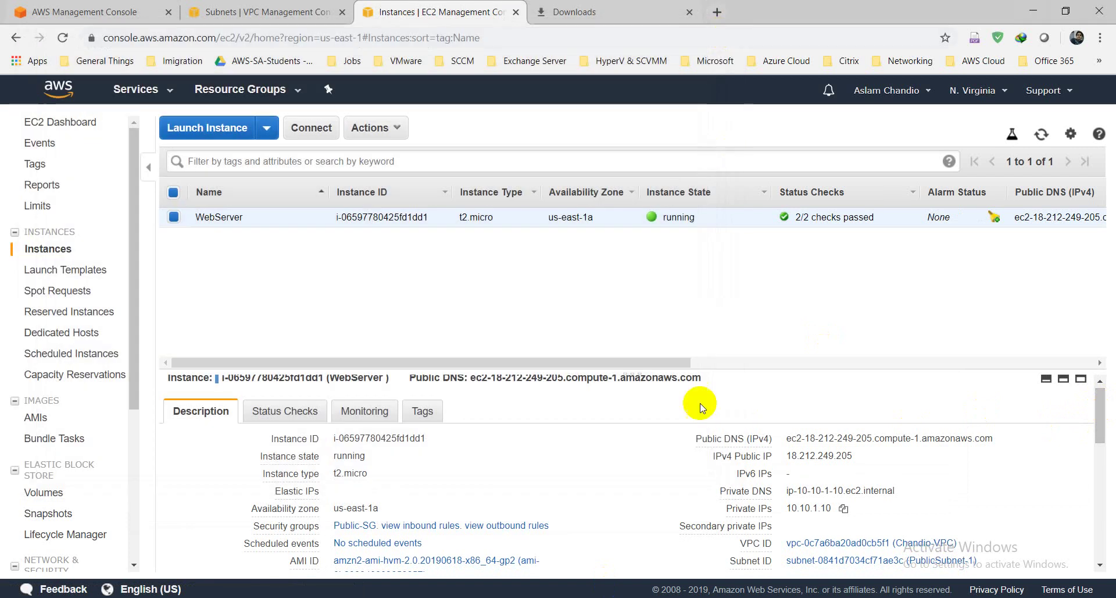
Check WebServer's IPv4 public IP and view the inbound and outbound rules of its security group from the instance description.
left_click(863, 458)
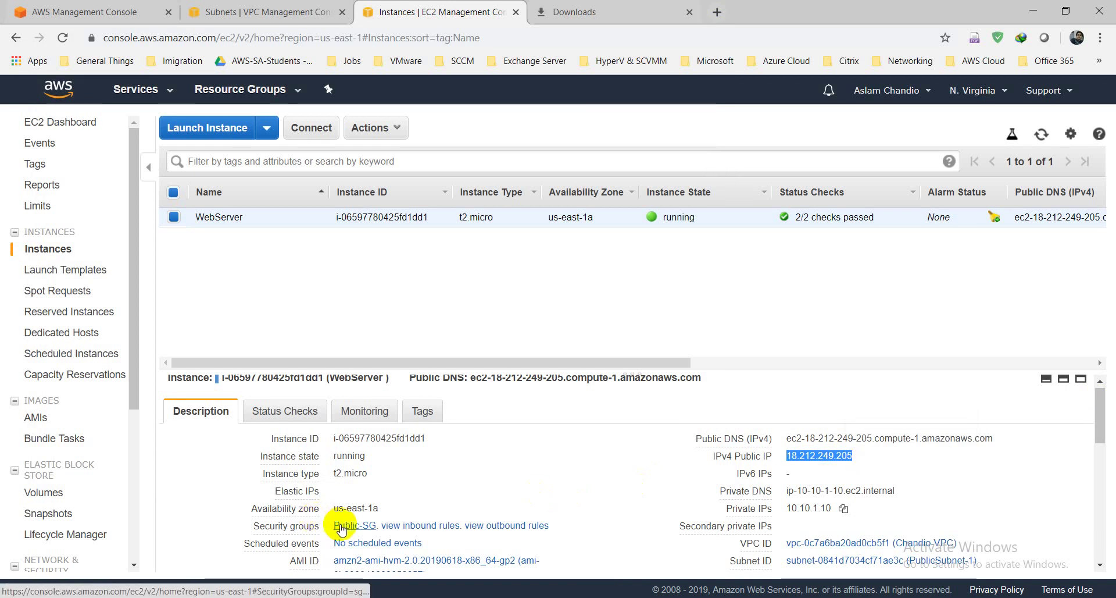
left_click(429, 526)
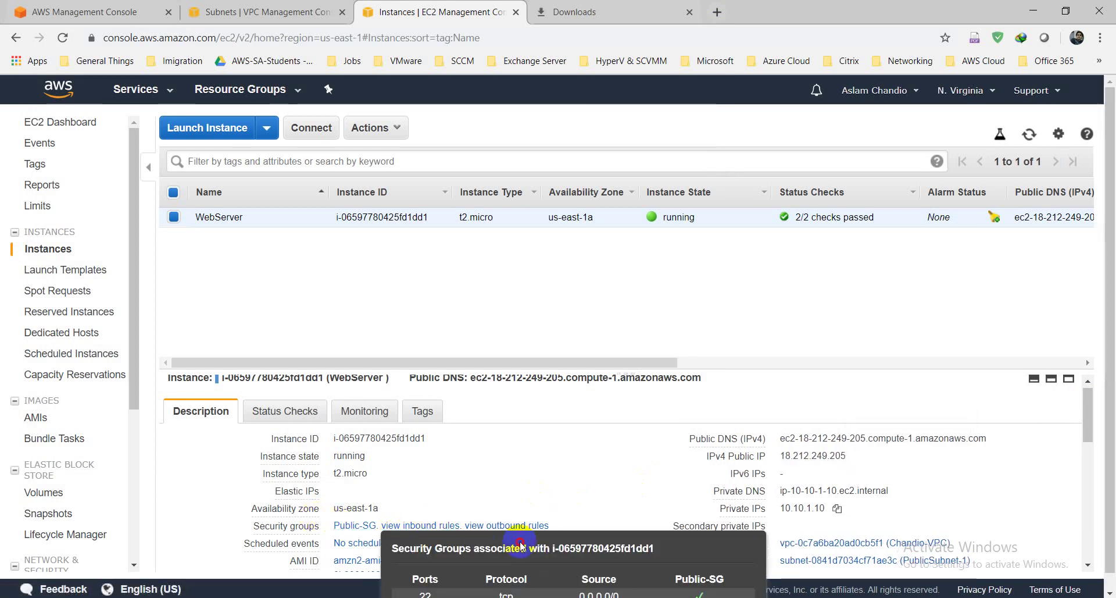
left_click_drag(526, 548, 554, 434)
left_click(576, 446)
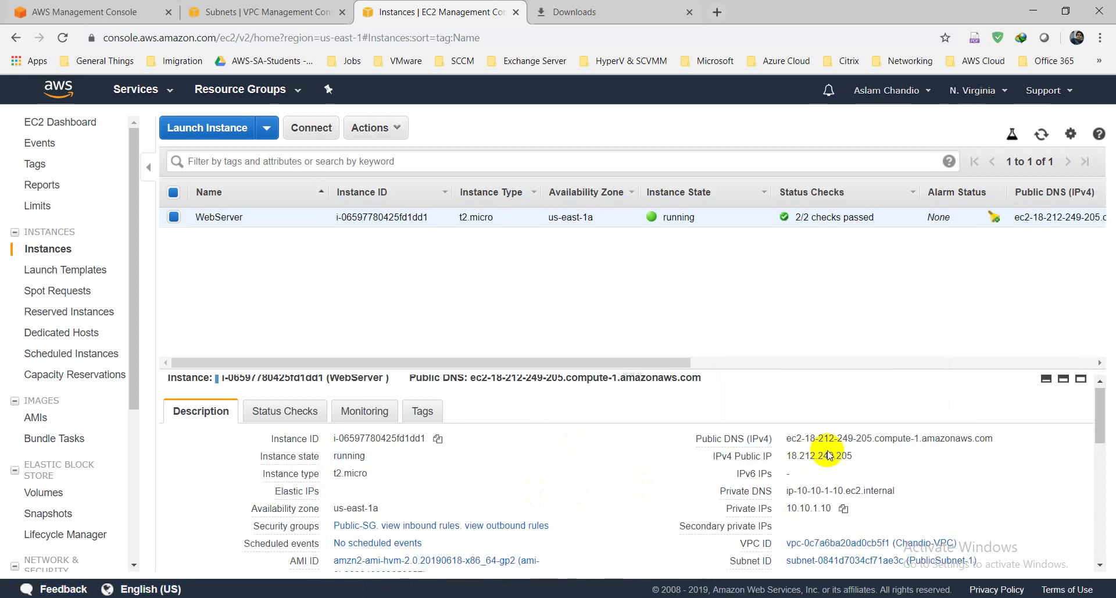
scroll(1099, 419, "down", 2)
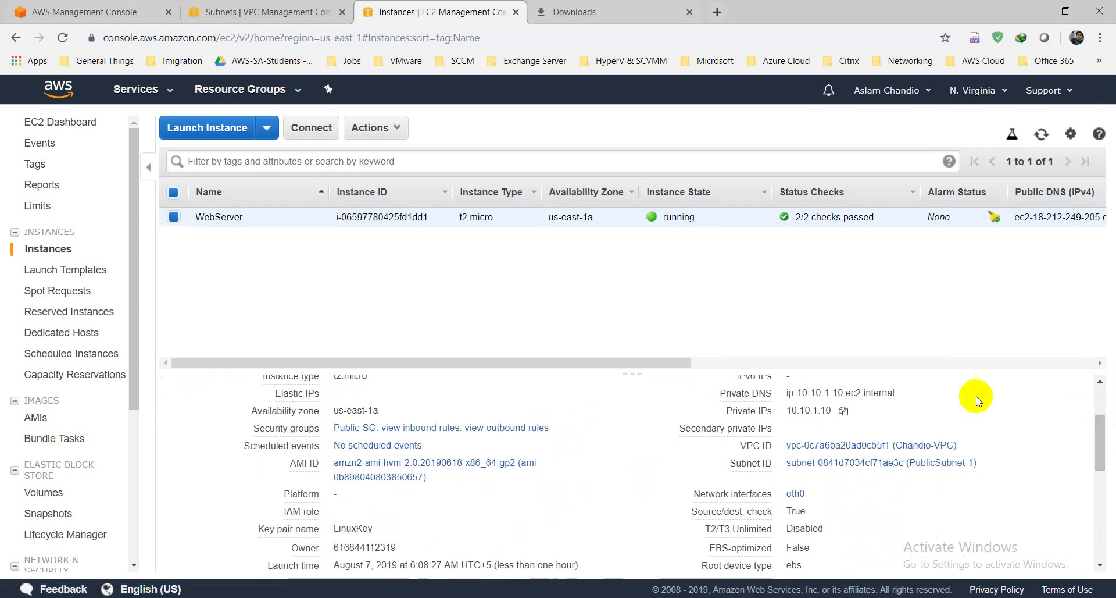
left_click(437, 427)
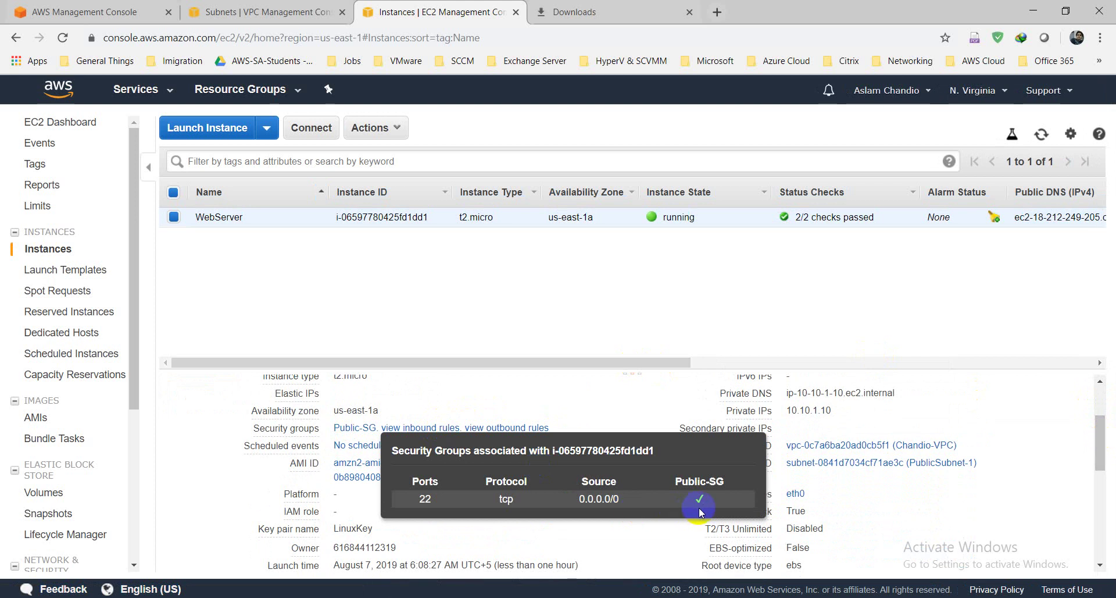
left_click(513, 428)
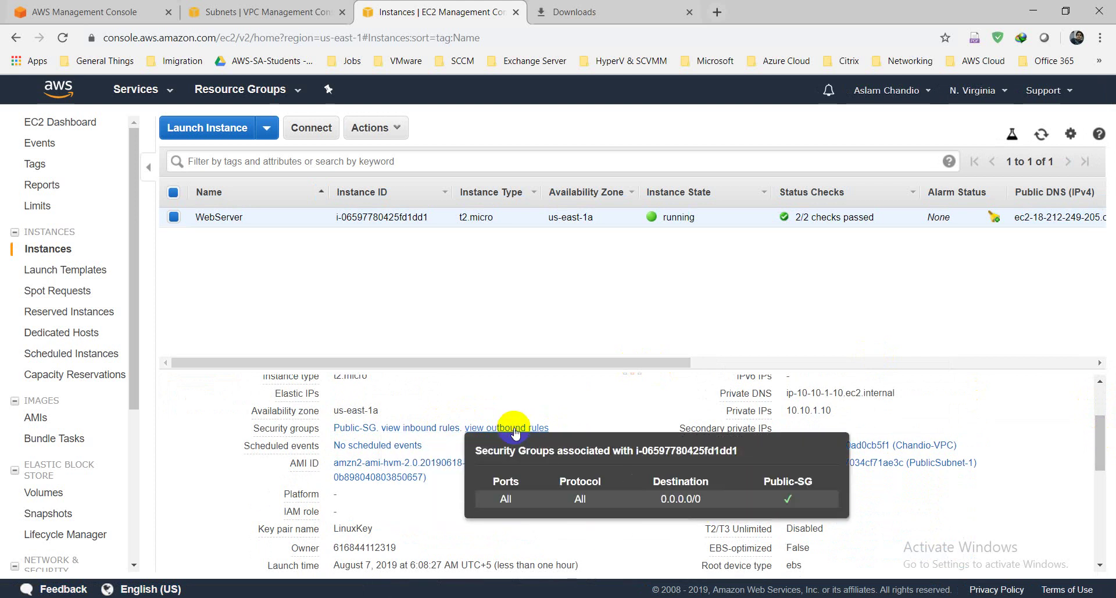
left_click(622, 534)
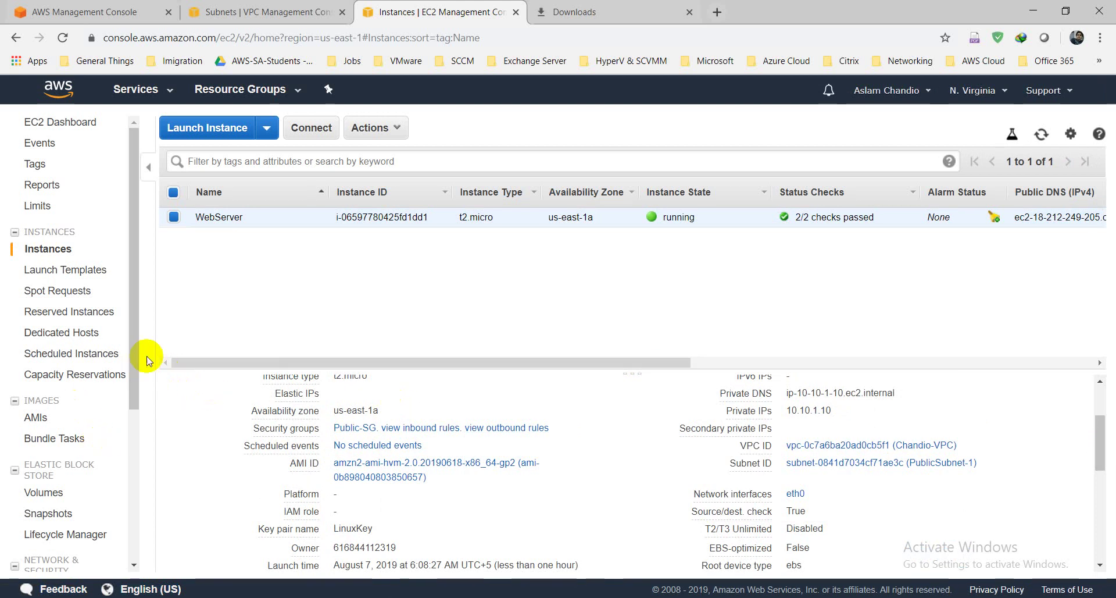
left_click_drag(133, 349, 145, 309)
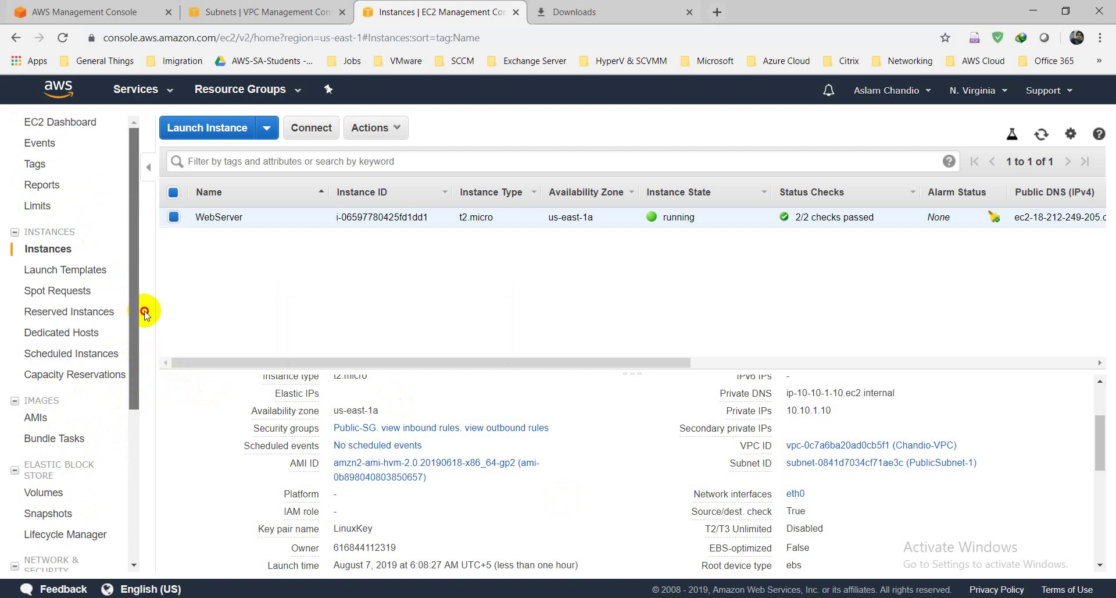
Switch to PuTTY's configuration and set LinuxKey.ppk from the Desktop as the private key file for SSH authentication.
left_click(571, 595)
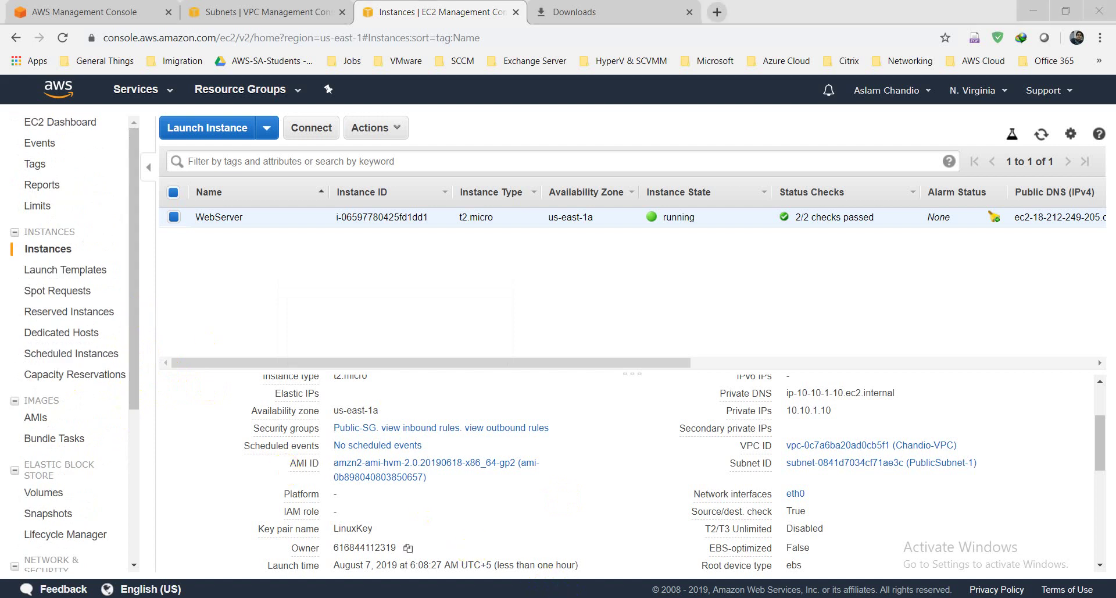
left_click(418, 375)
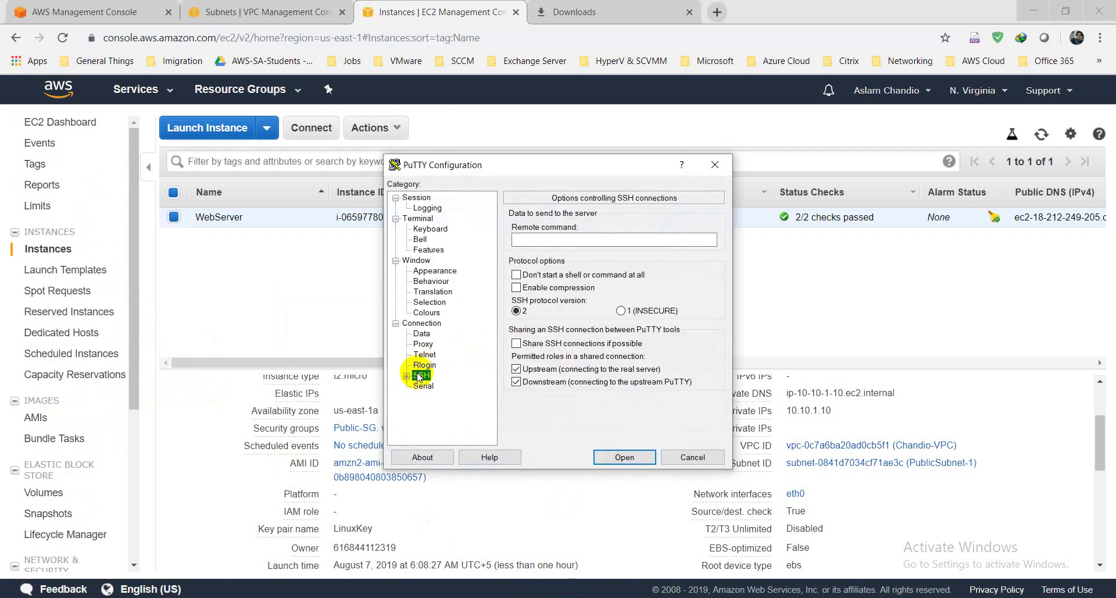
left_click(406, 376)
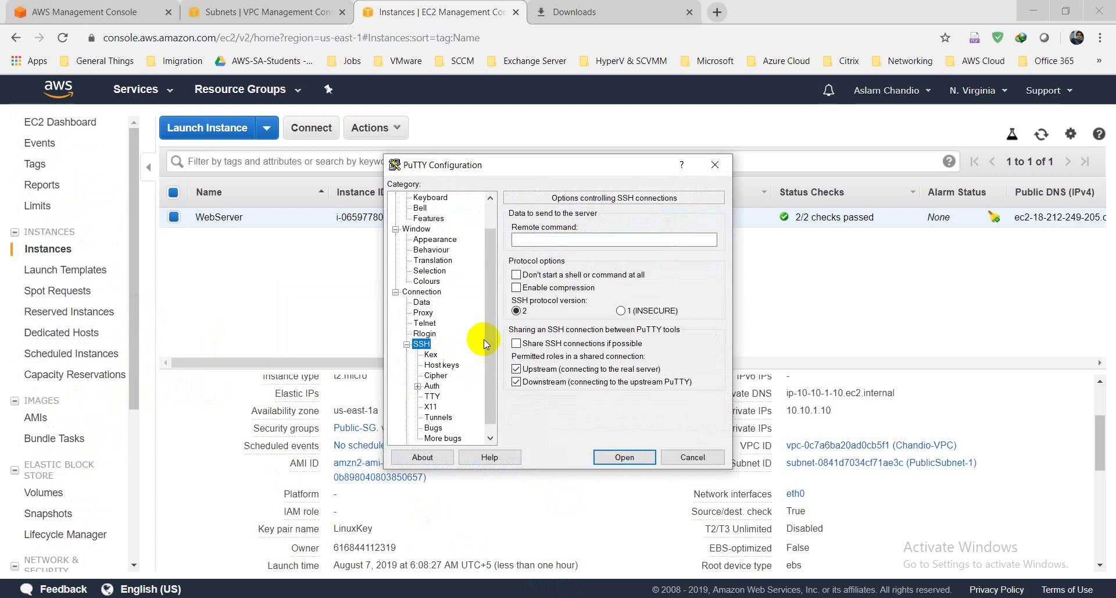
left_click(431, 386)
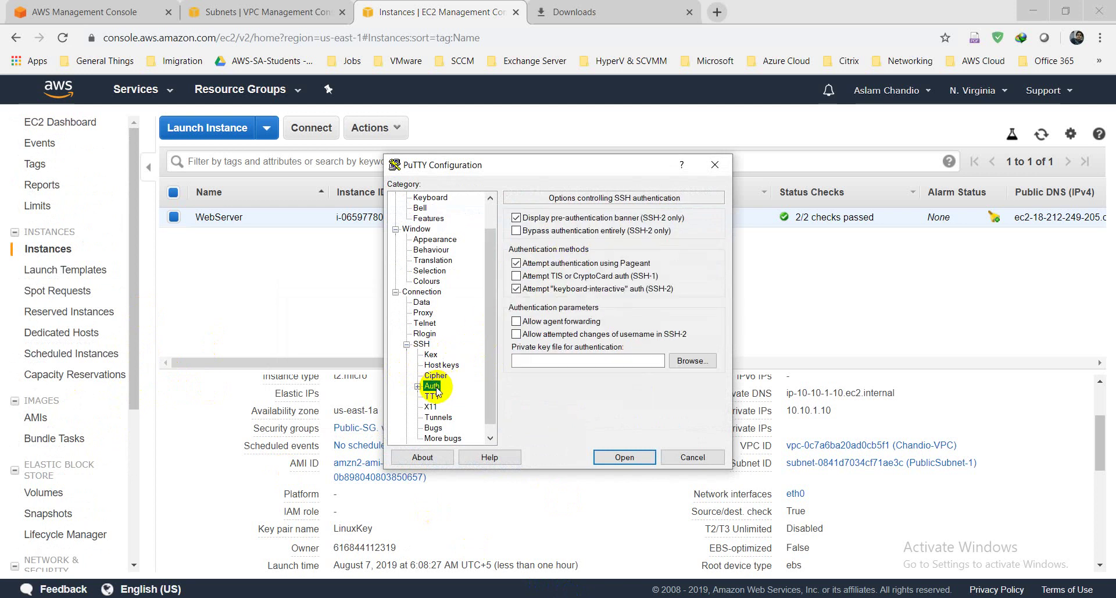
left_click(689, 362)
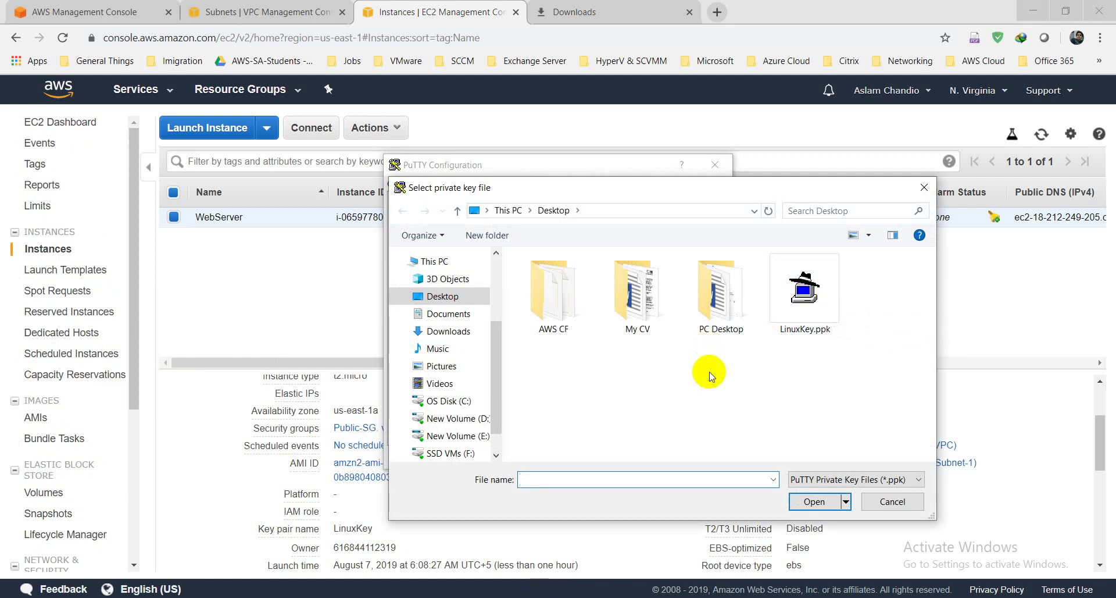
left_click(809, 291)
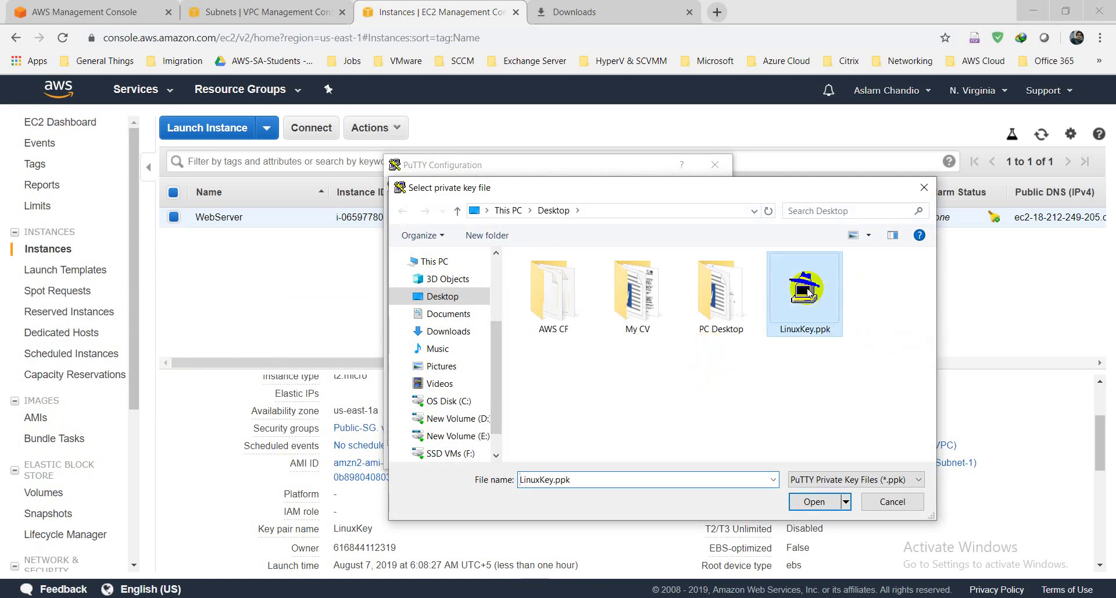
double_click(809, 291)
Open an SSH session to host 18.212.249.205 on port 22 and trust the server's host key.
left_click_drag(492, 230, 493, 177)
left_click(417, 198)
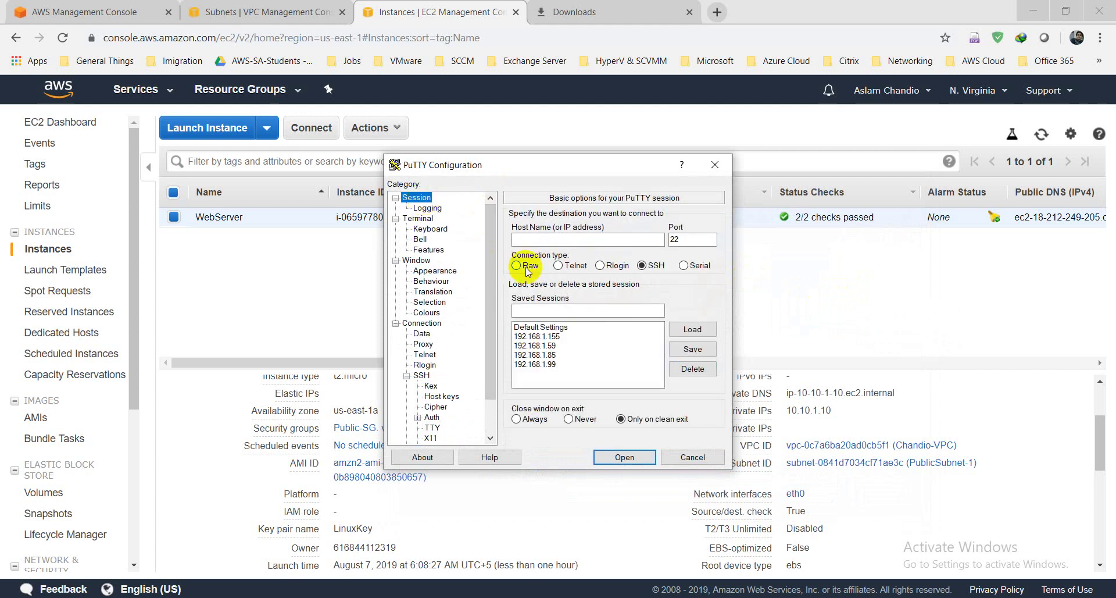
left_click(552, 240)
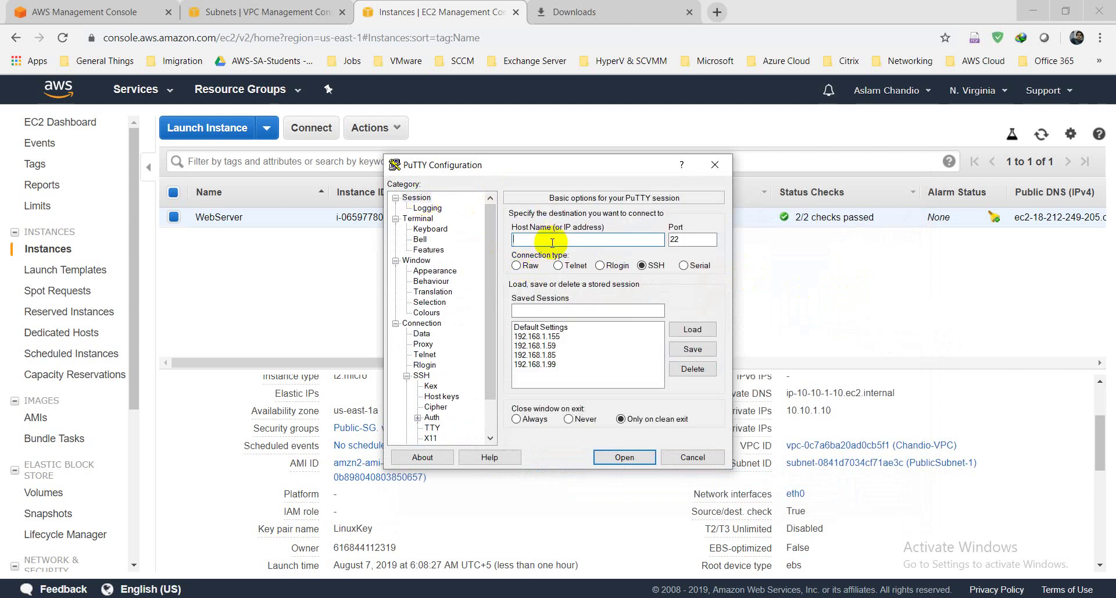
type("18.212.249.205")
left_click(624, 457)
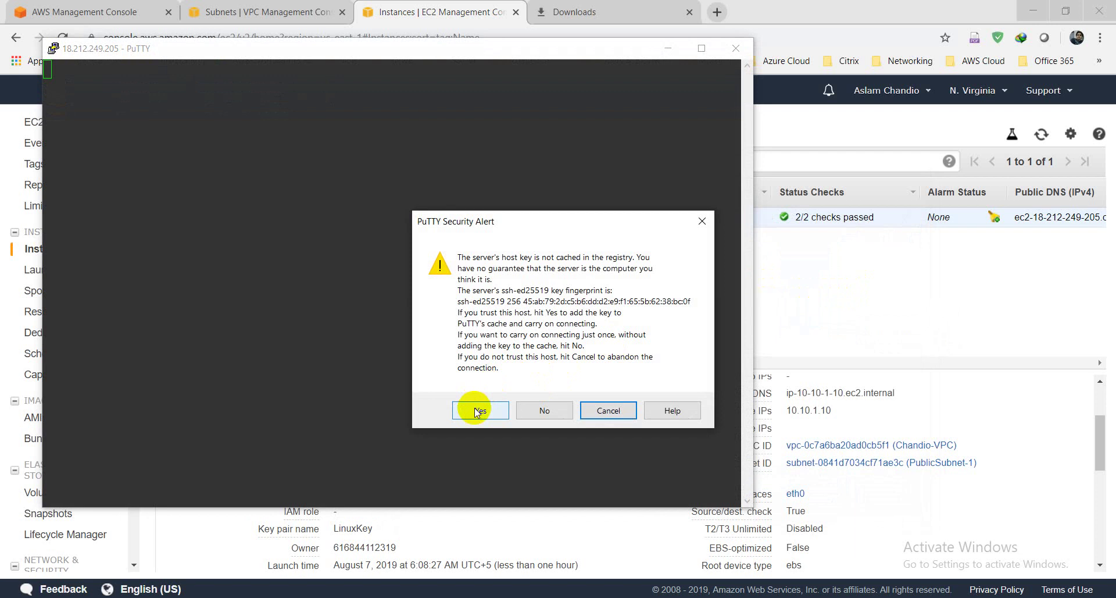
left_click(477, 410)
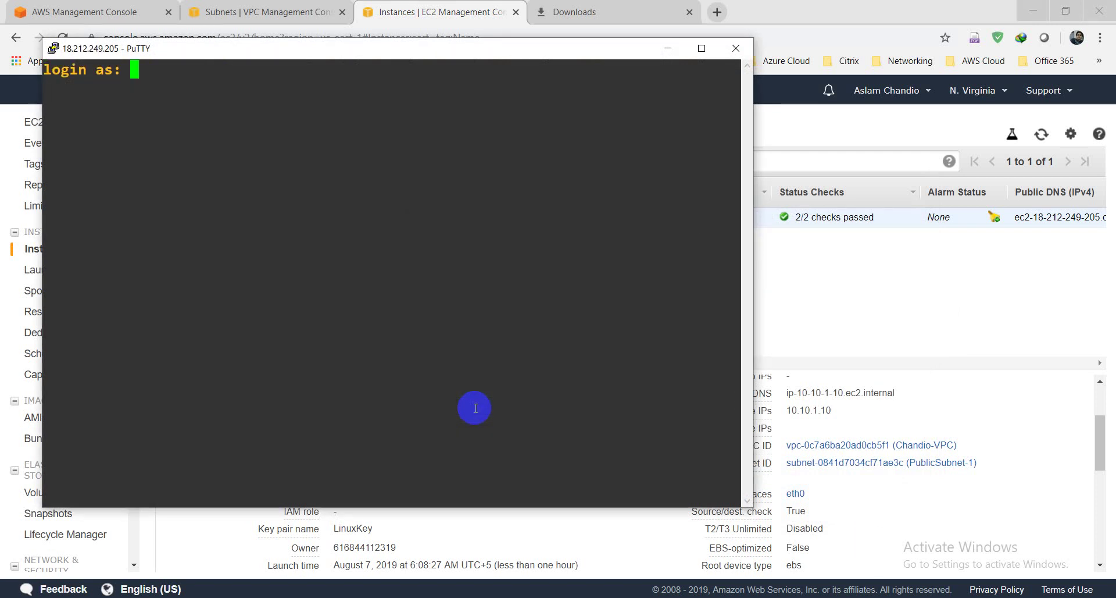
Log in to the instance as ec2-user and maximize the terminal window.
type("ec20")
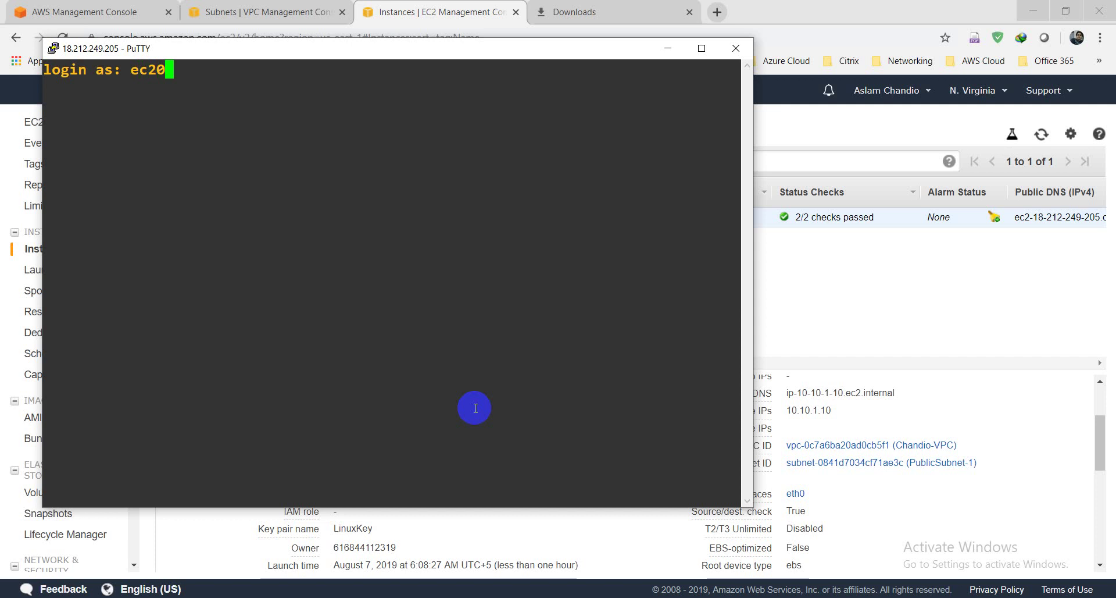
type("use")
key("BackSpace")
key("BackSpace")
key("BackSpace")
key("BackSpace")
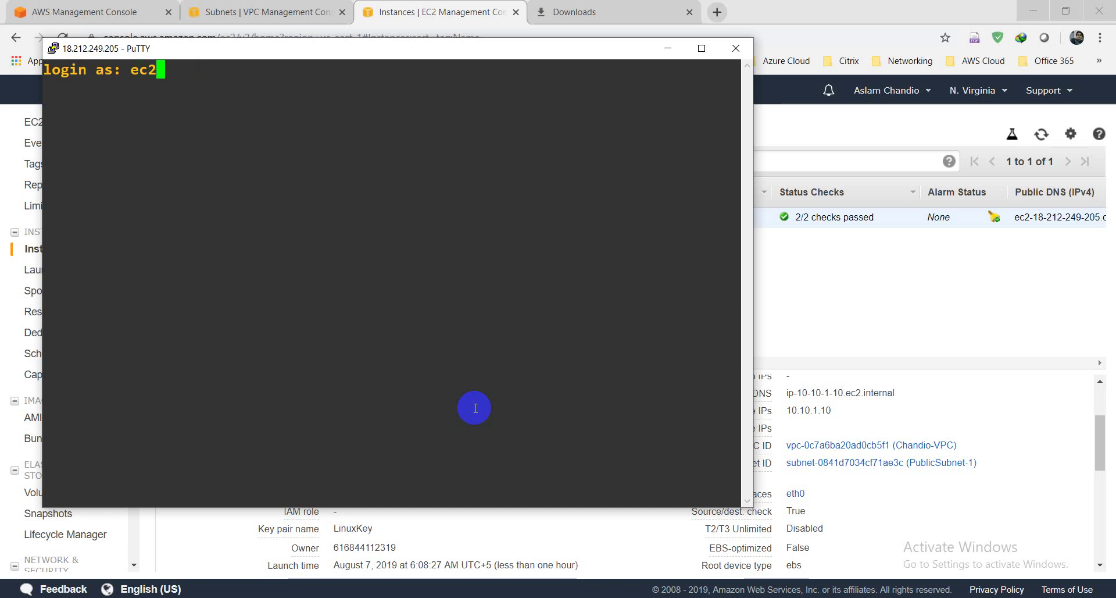
type("u")
key("BackSpace")
type("-user")
key("Return")
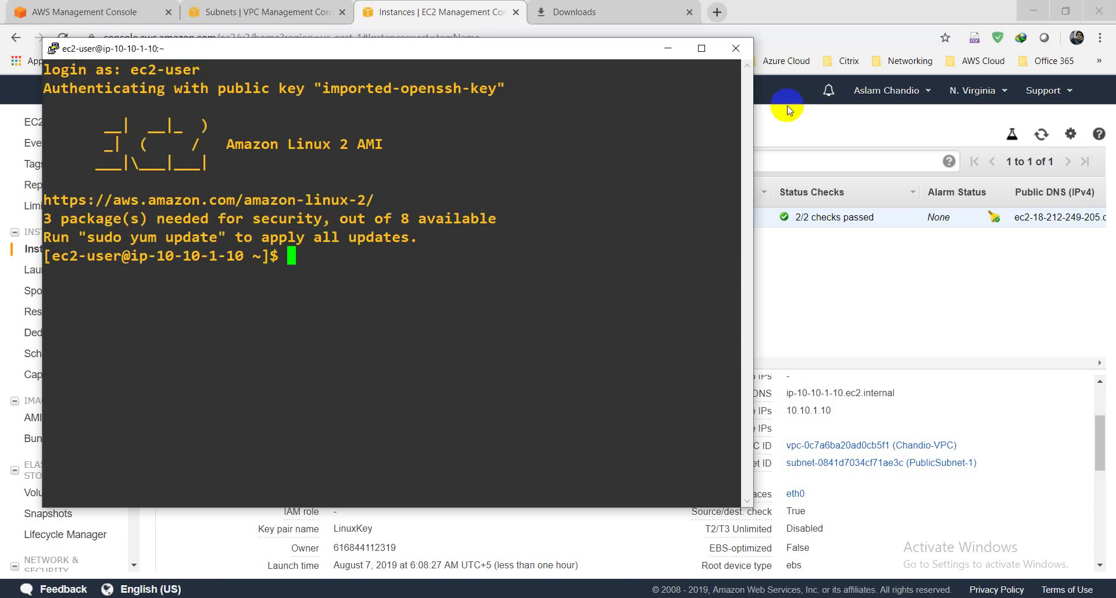
left_click(702, 48)
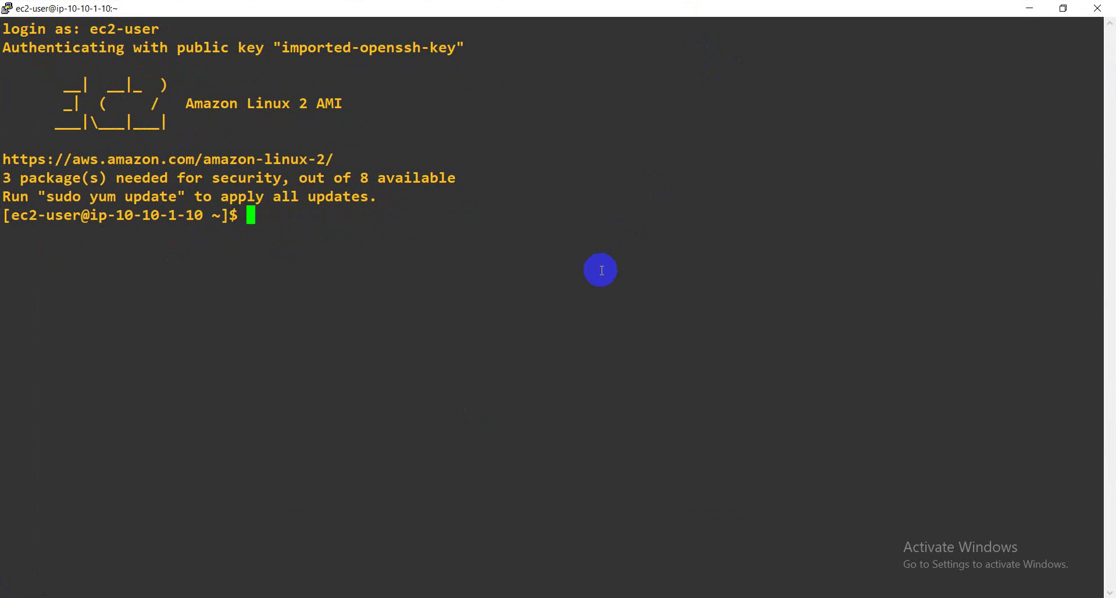
Try the ipconfig command, and list the instance's network interface addresses with "ip a sh" to examine the eth0 entry.
key("Return")
key("Return")
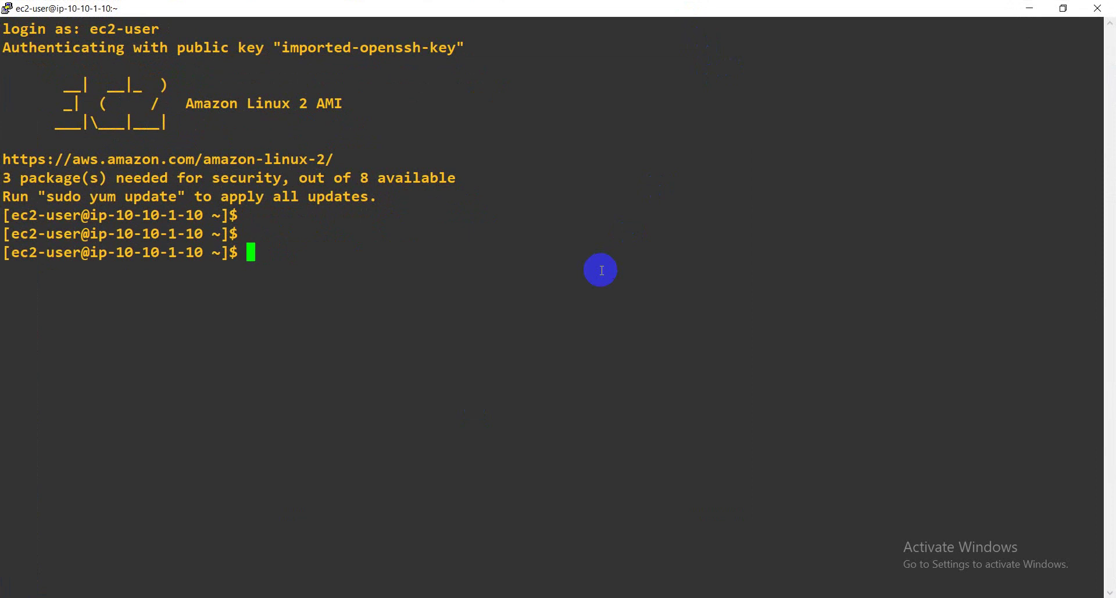
type("ipconfig")
key("Return")
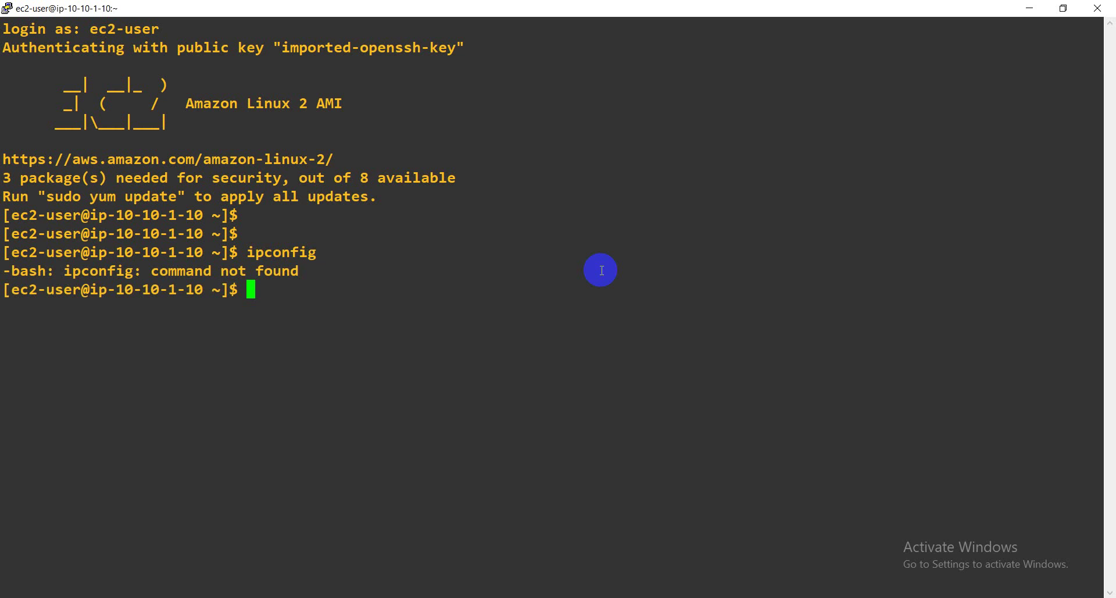
type("ip a sh")
key("Return")
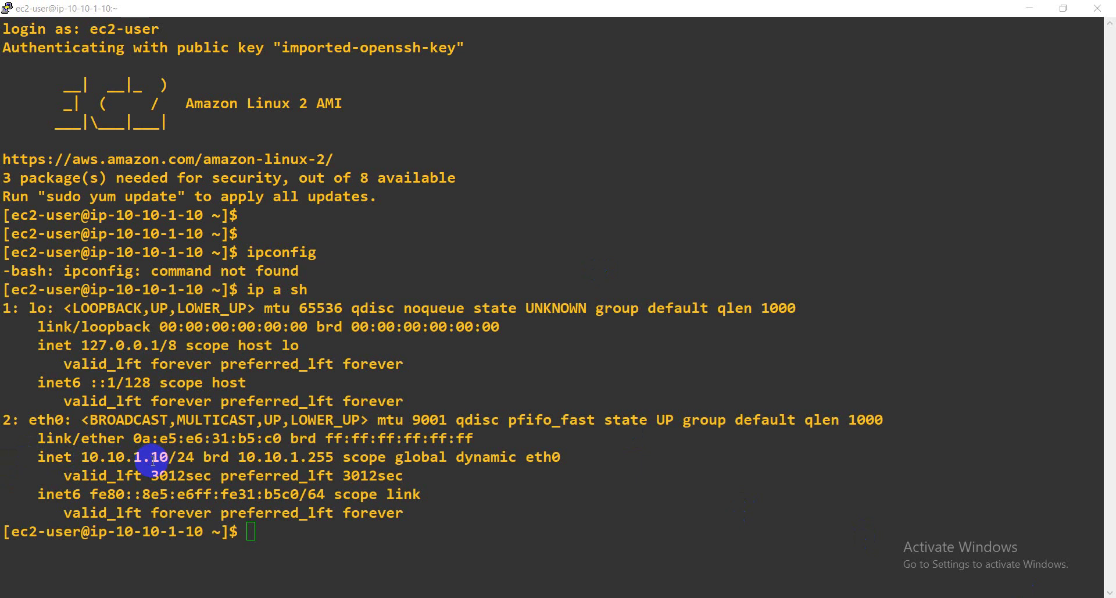
left_click_drag(84, 457, 399, 416)
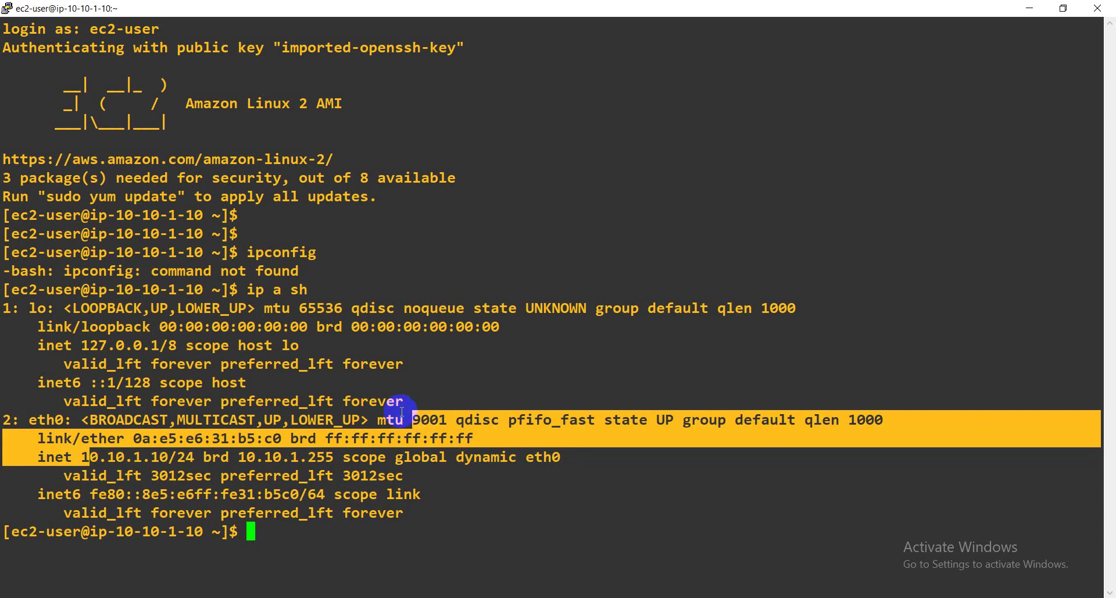
left_click(403, 413)
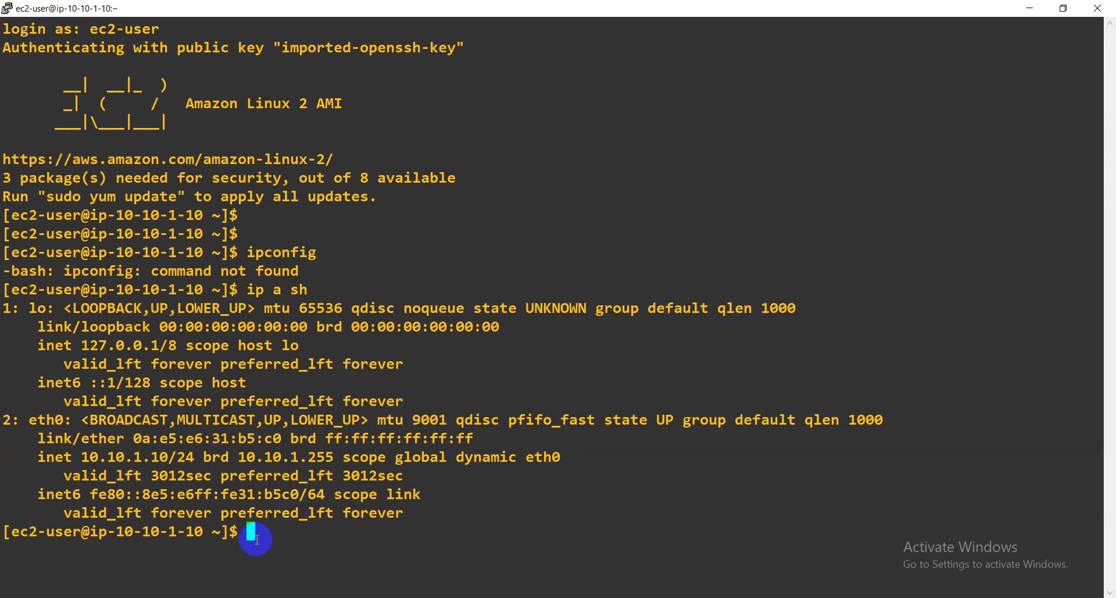
Switch to a root login shell with "sudo su -".
type("su")
key("BackSpace")
key("BackSpace")
key("BackSpace")
type("sudo su -")
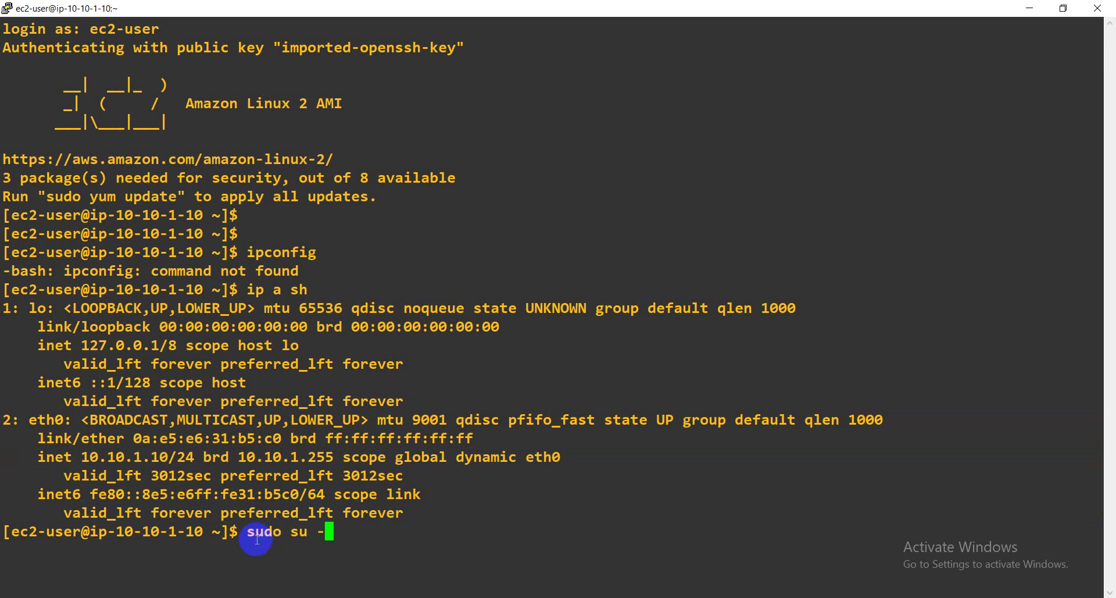
key("Return")
Clear the terminal screen and add several blank prompt lines in the root shell.
type("clear")
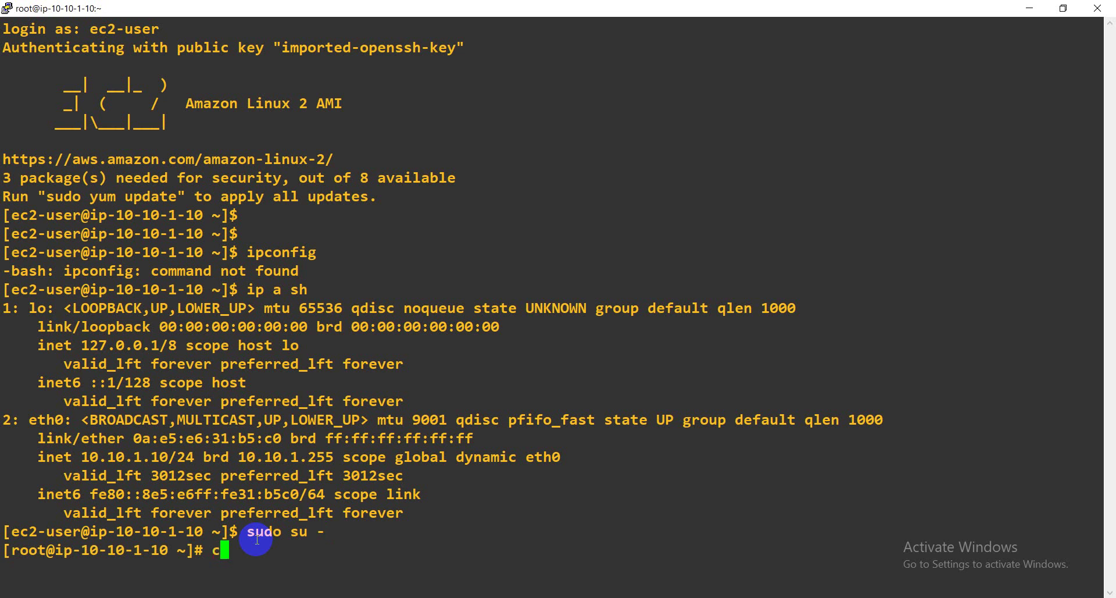
key("Return")
key("Return")
key("Return")
key("Return")
key("Return")
key("Return")
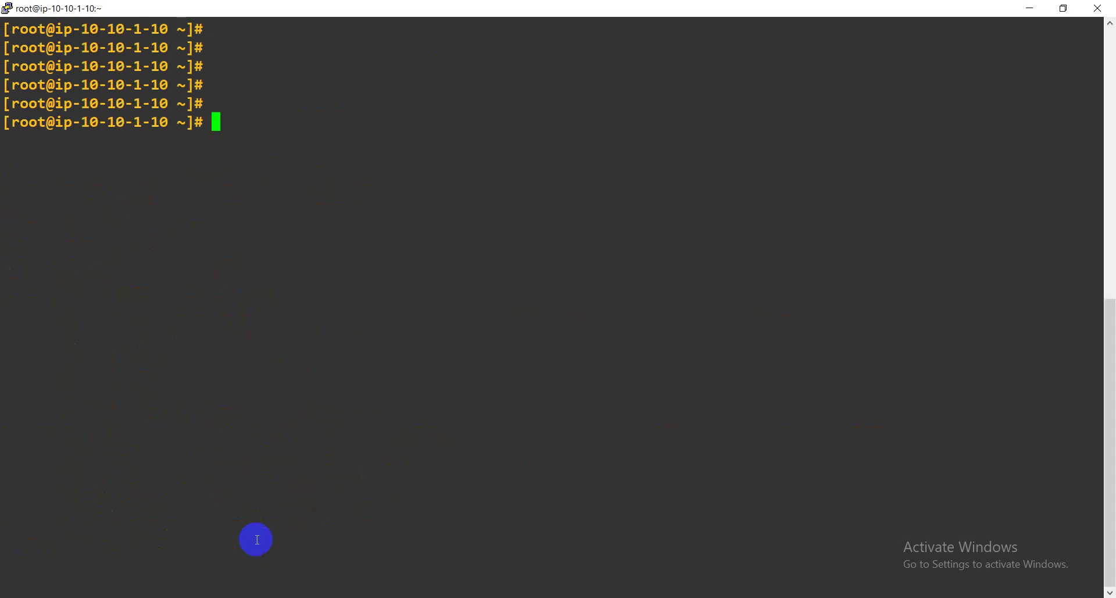
Exit the root login shell back to ec2-user and become root again with "sudo su".
type("exit")
key("BackSpace")
type("t")
key("Return")
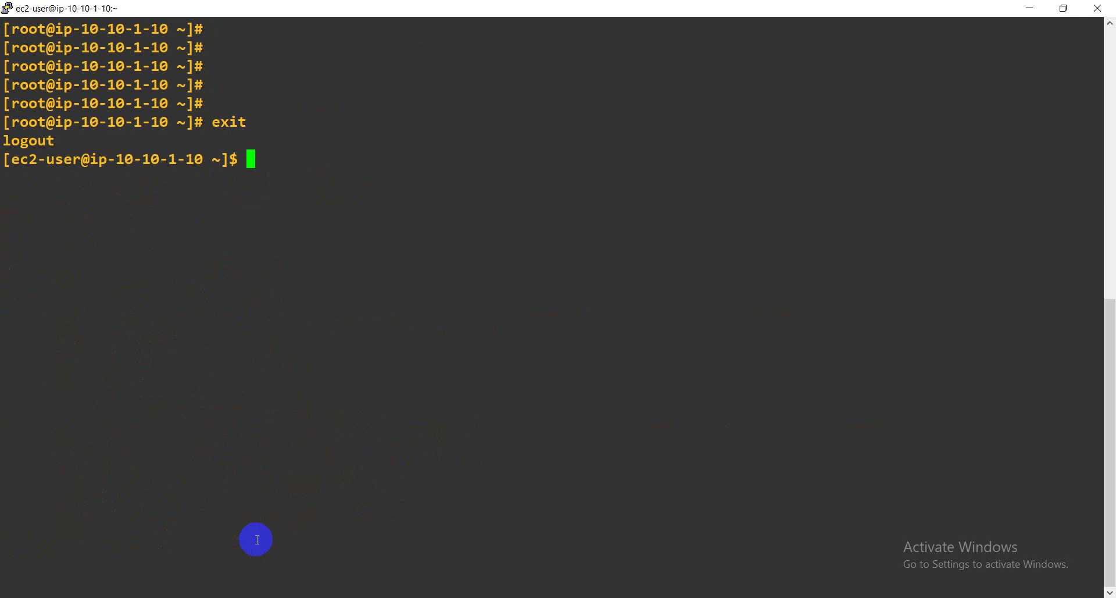
type("sudo su")
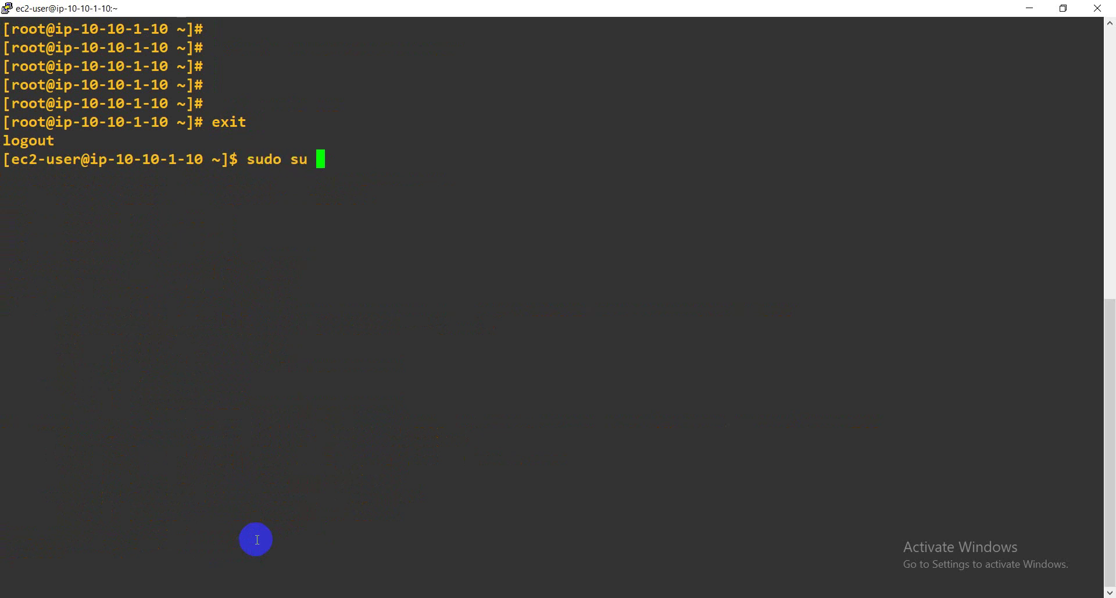
key("Return")
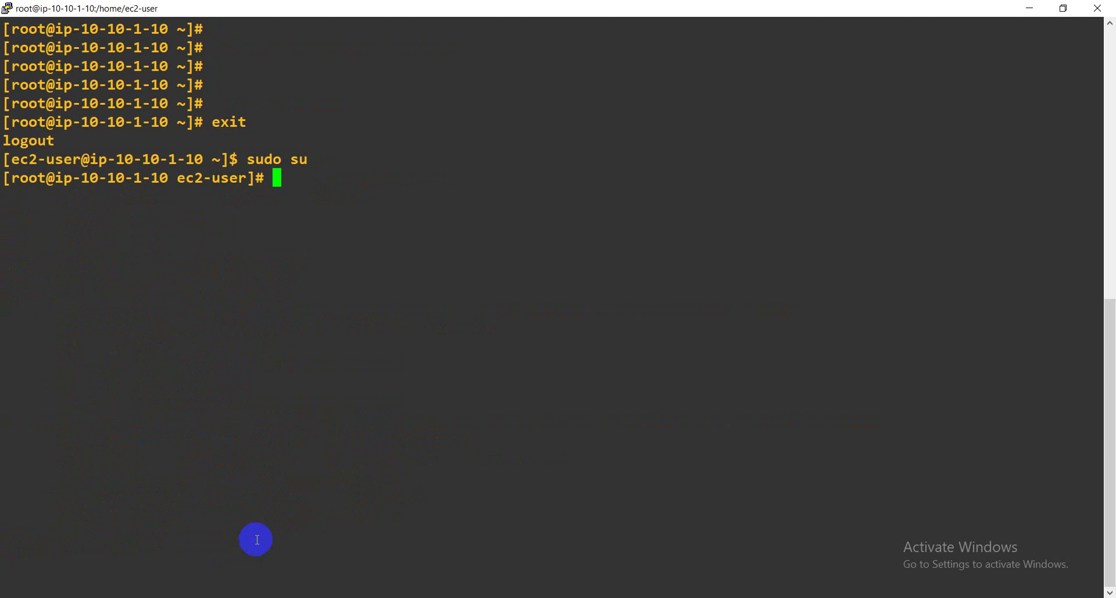
Check which user account the current shell is running as.
type("whmoa")
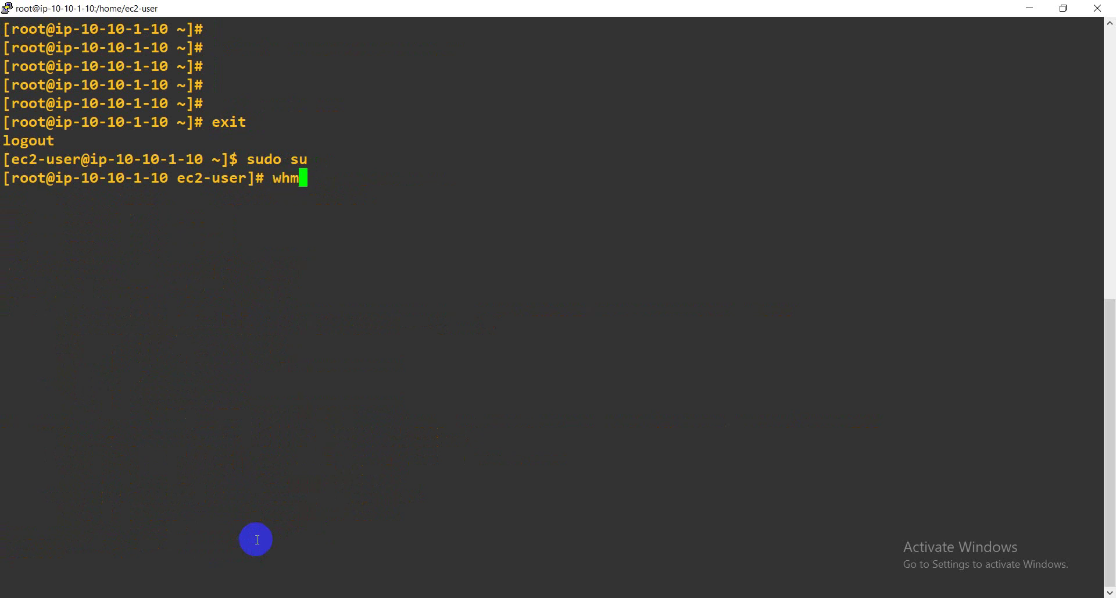